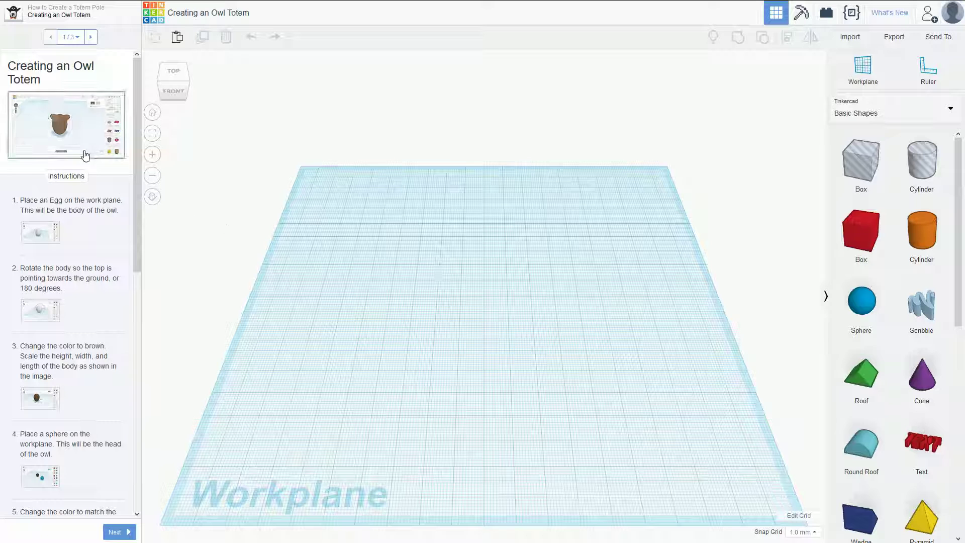
# Check the finished owl reference image and place an Egg from the Characters shapes near the middle of the workplane
pyautogui.click(76, 125)
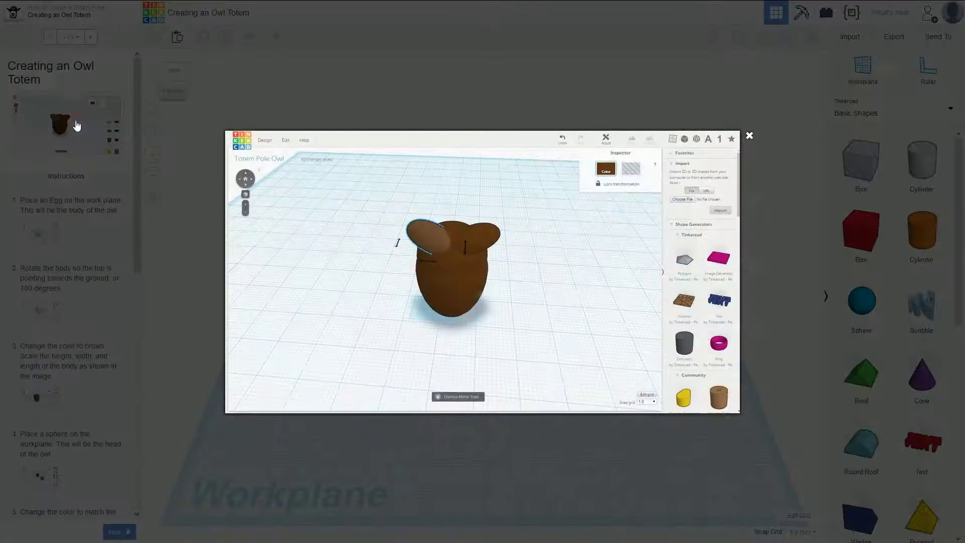
pyautogui.click(74, 119)
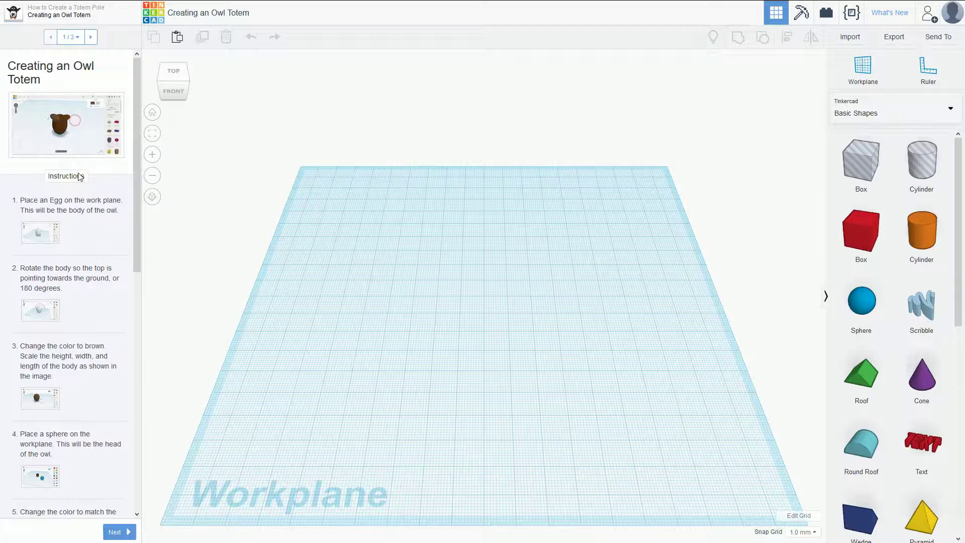
pyautogui.click(905, 113)
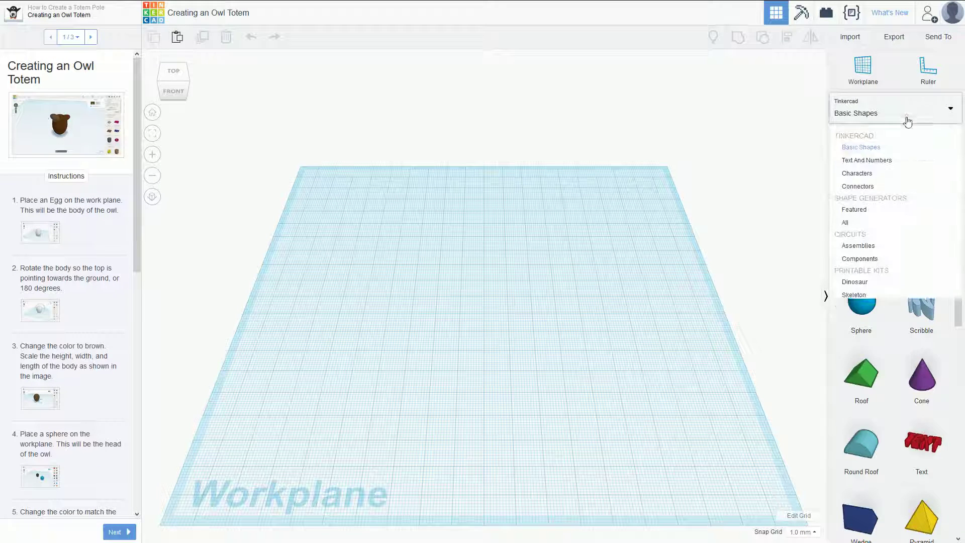
pyautogui.click(883, 174)
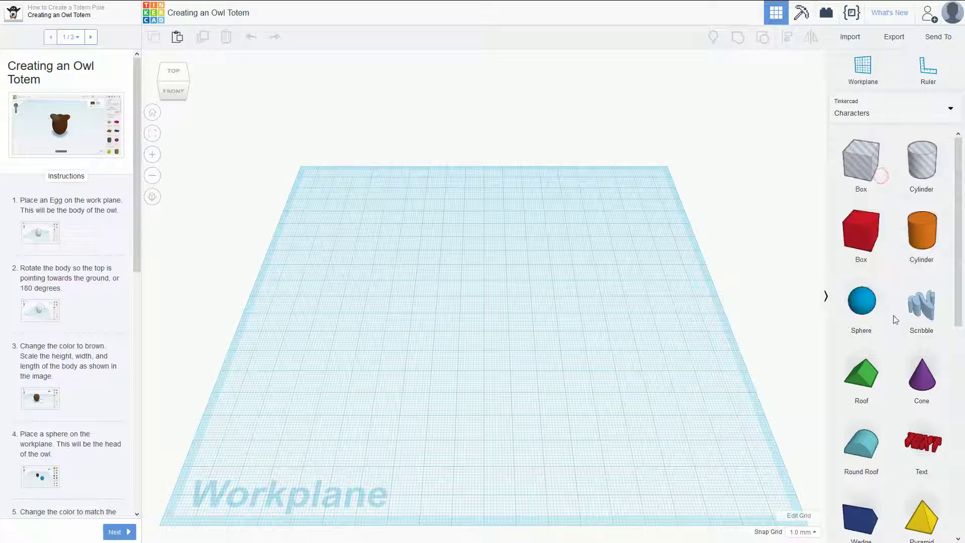
pyautogui.scroll(-3, 882, 382)
pyautogui.moveTo(873, 427); pyautogui.dragTo(472, 297)
pyautogui.click(858, 434)
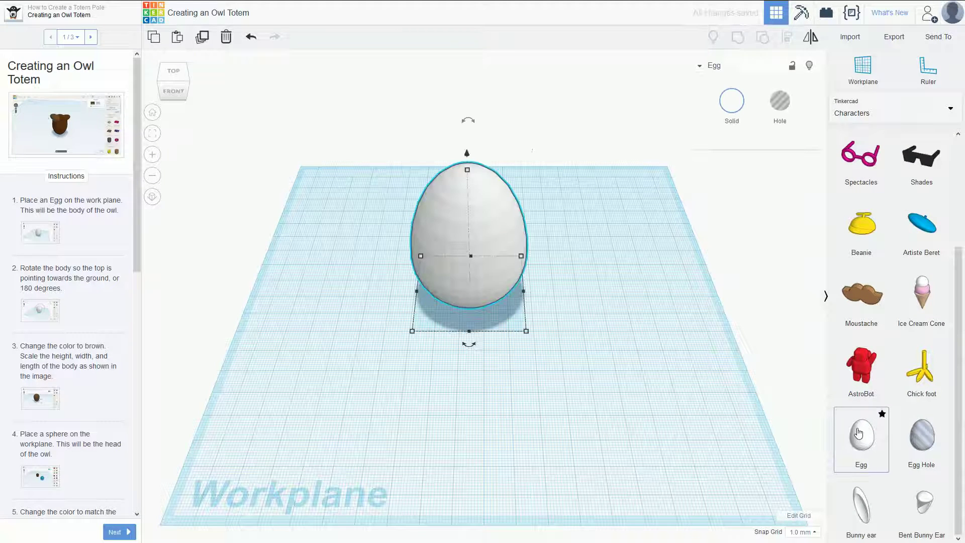
pyautogui.click(859, 433)
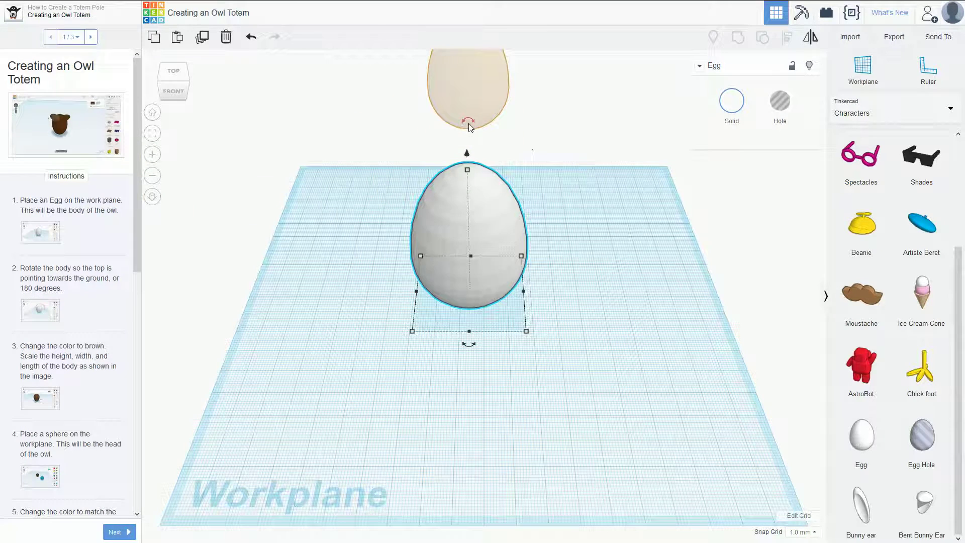
# Rotate the egg 180 degrees so that its top points towards the ground
pyautogui.click(469, 125)
pyautogui.hotkey('ctrl', 'z')
pyautogui.click(476, 226)
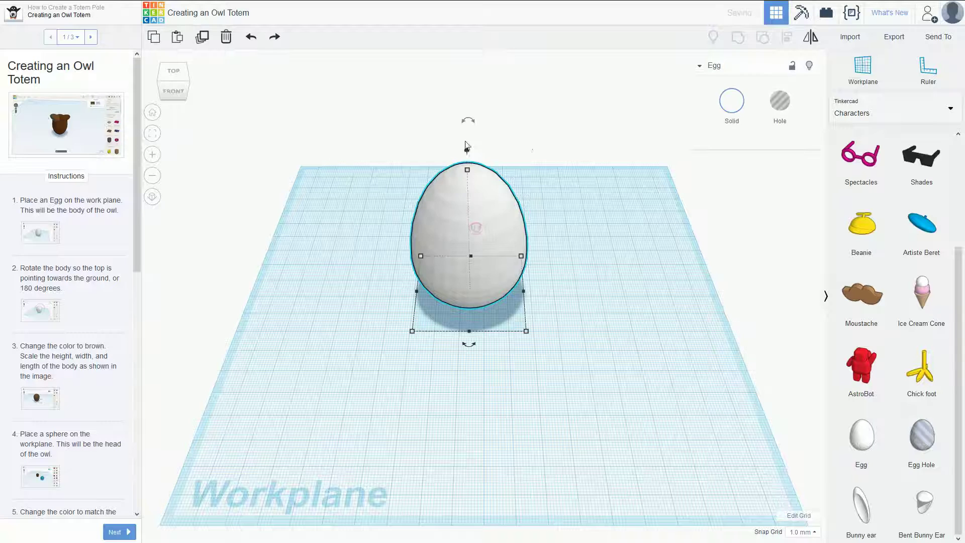
pyautogui.moveTo(468, 119); pyautogui.dragTo(497, 348)
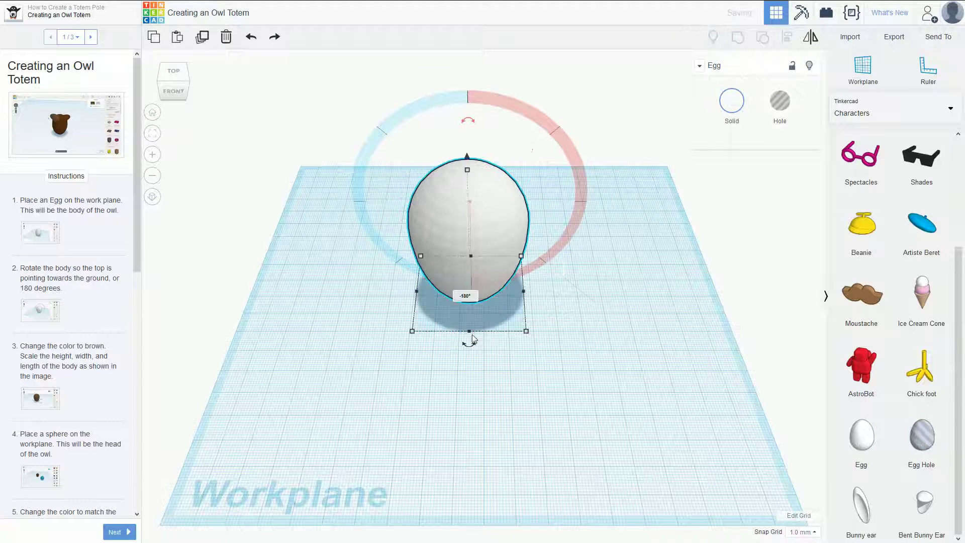
# Set the egg's length and width to 18.48 each, following the reference image for the body
pyautogui.click(40, 398)
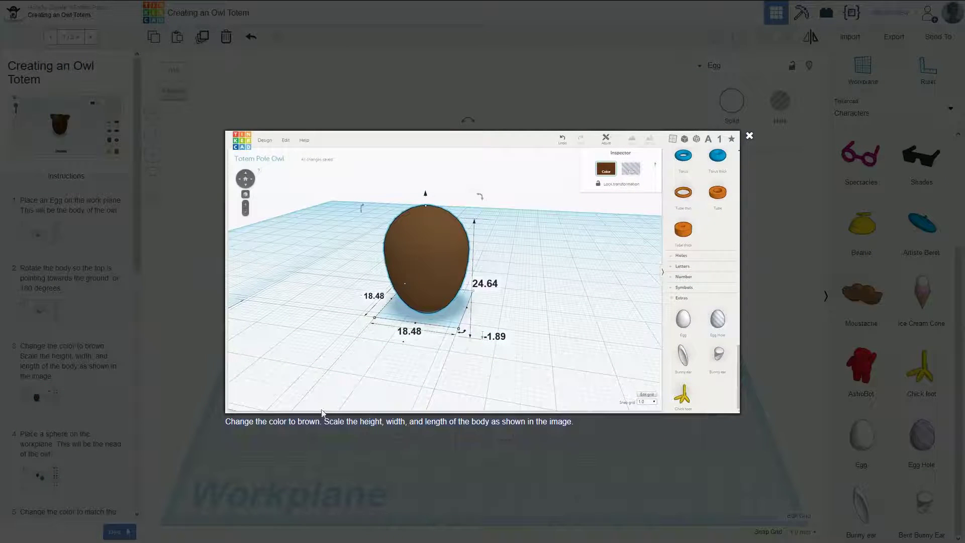
pyautogui.click(456, 444)
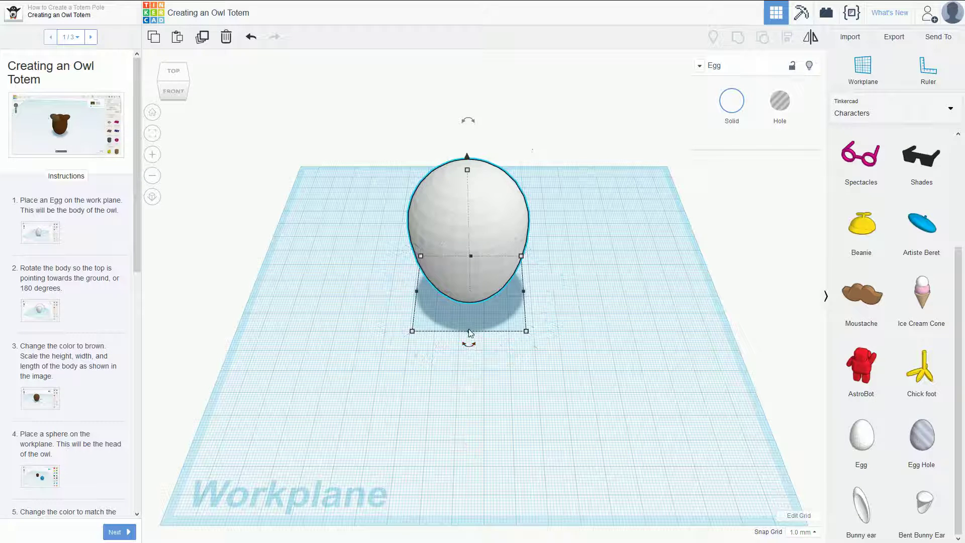
pyautogui.click(570, 292)
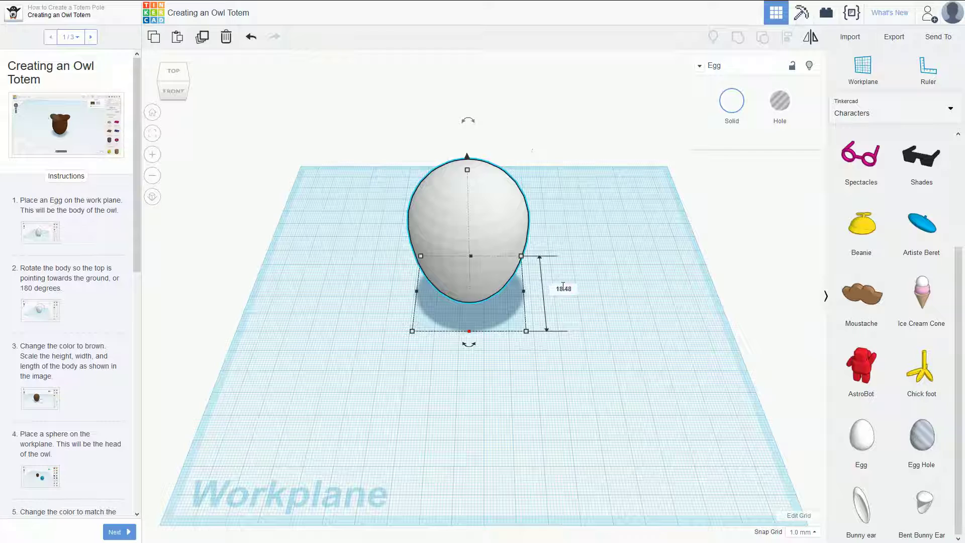
pyautogui.press('Return')
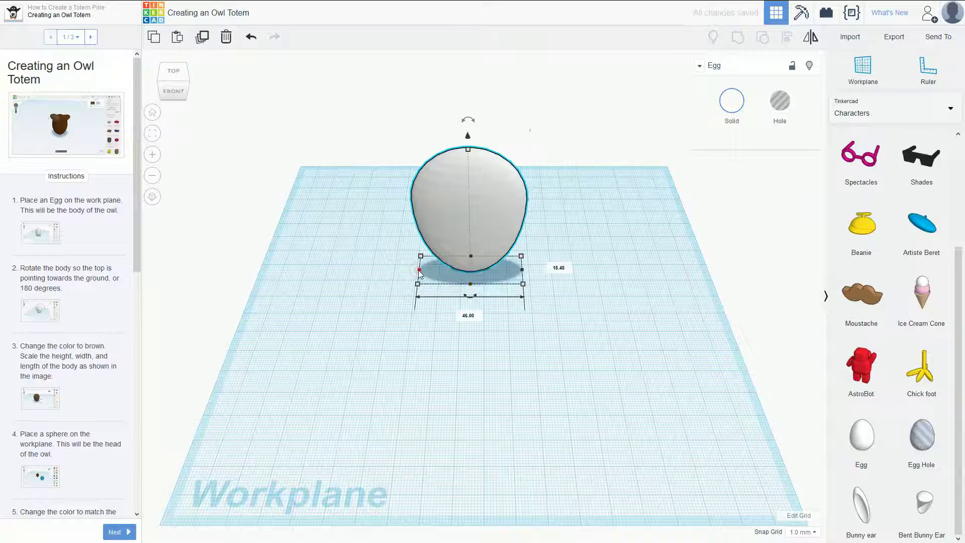
pyautogui.moveTo(420, 270); pyautogui.dragTo(443, 270)
pyautogui.click(478, 312)
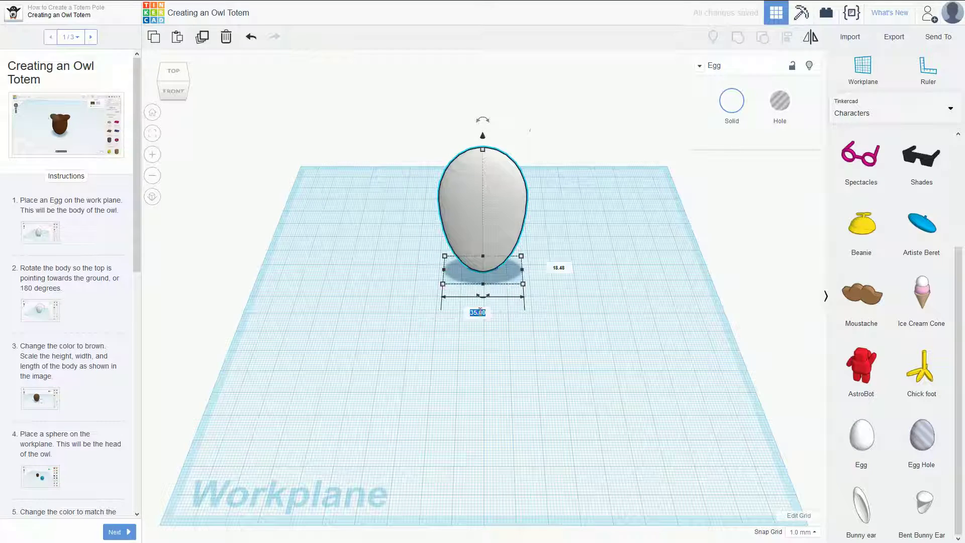
pyautogui.write('18.48')
pyautogui.press('Return')
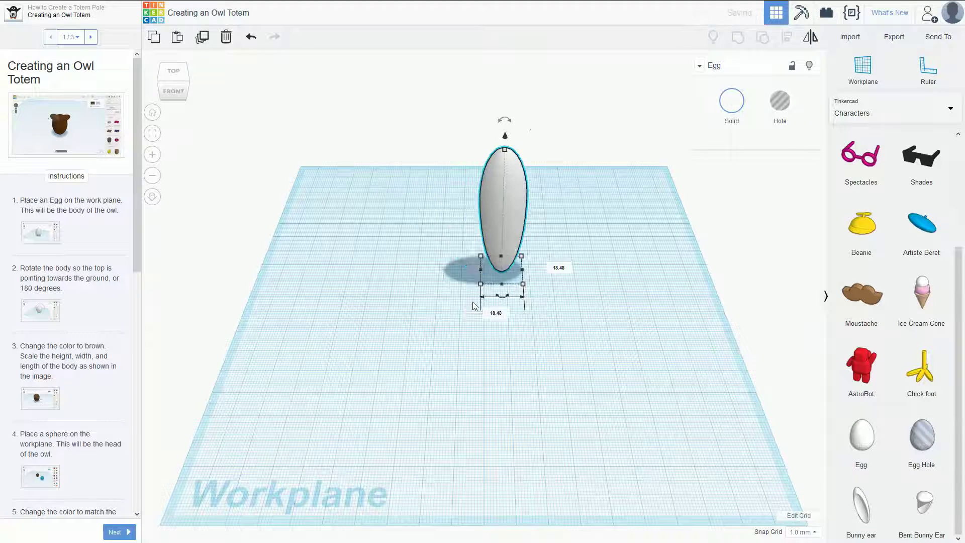
# Set the egg's height to 24.64, following the reference image for the body
pyautogui.click(40, 311)
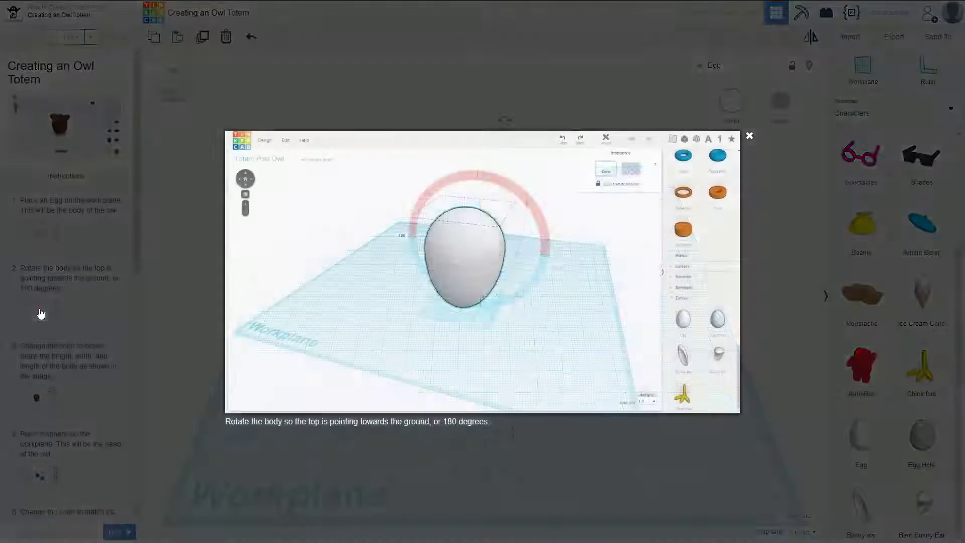
pyautogui.click(39, 314)
pyautogui.click(45, 399)
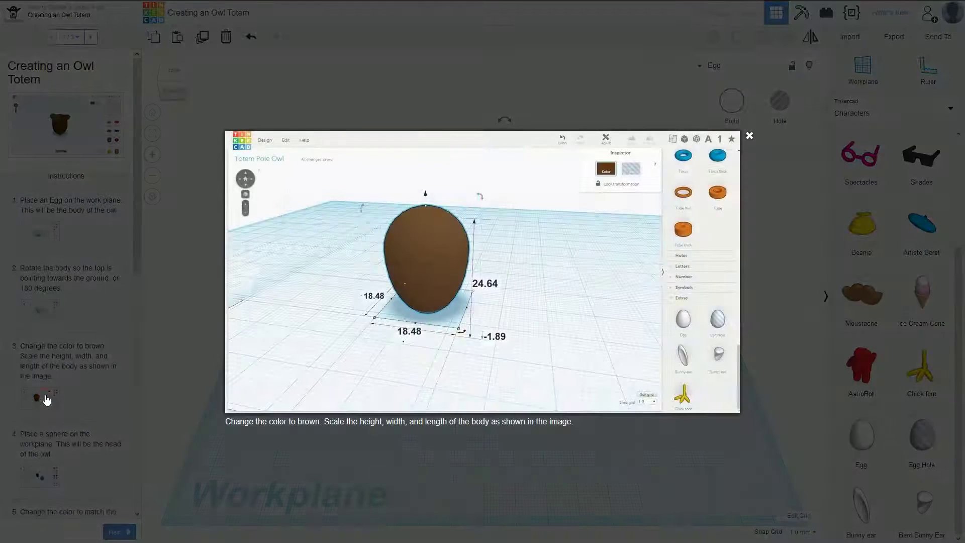
pyautogui.click(45, 399)
pyautogui.moveTo(506, 151); pyautogui.dragTo(504, 177)
pyautogui.click(543, 226)
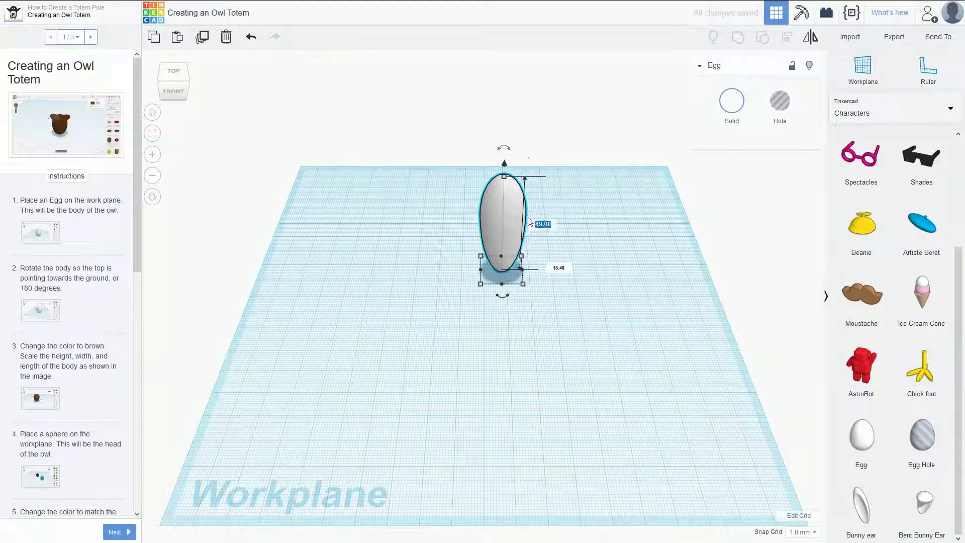
pyautogui.write('24')
pyautogui.press('Return')
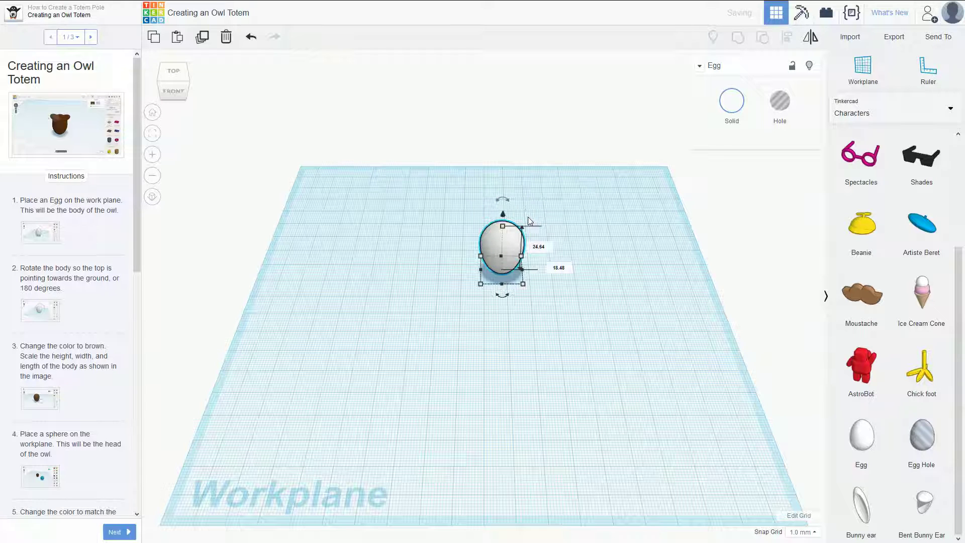
# Change the egg's solid color to dark brown and deselect it
pyautogui.click(733, 101)
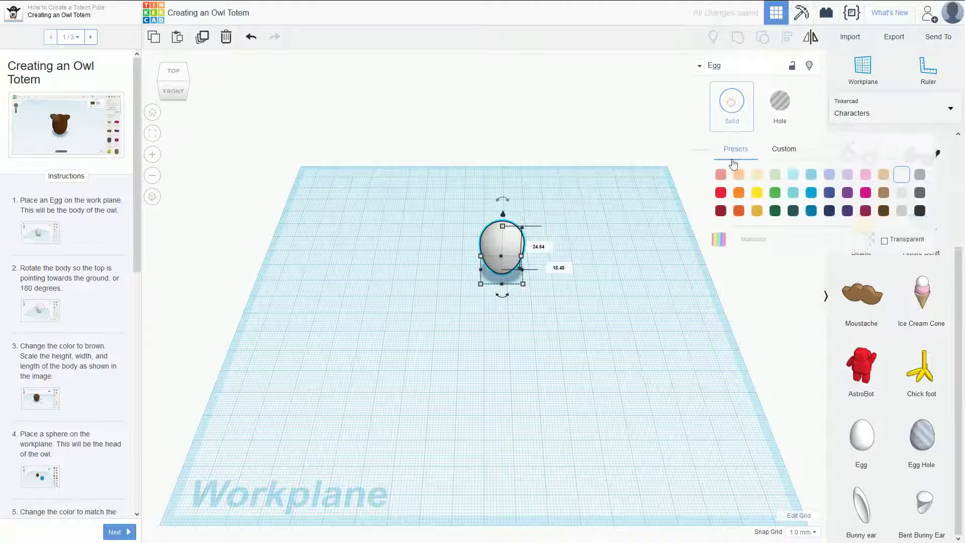
pyautogui.click(885, 210)
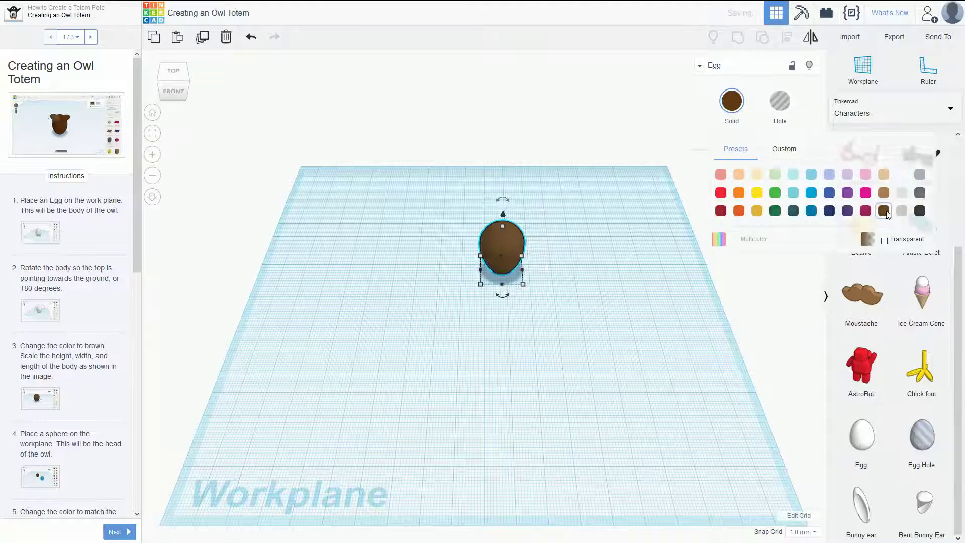
pyautogui.click(554, 340)
# Inspect the brown egg up close and examine the instruction images for the head sphere's placement, color and dimensions
pyautogui.scroll(5, 569, 320)
pyautogui.moveTo(648, 277); pyautogui.dragTo(621, 229, button='right')
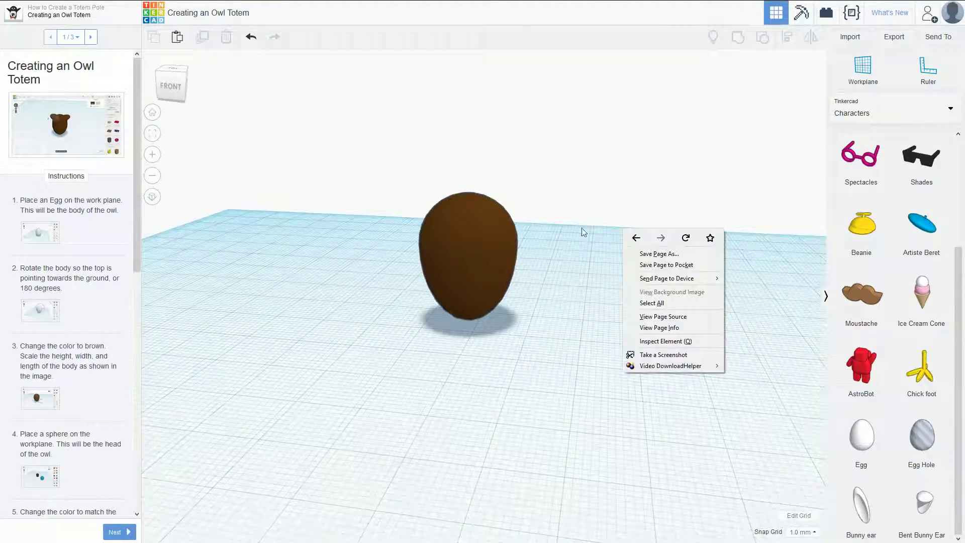
pyautogui.click(600, 233)
pyautogui.scroll(2, 591, 246)
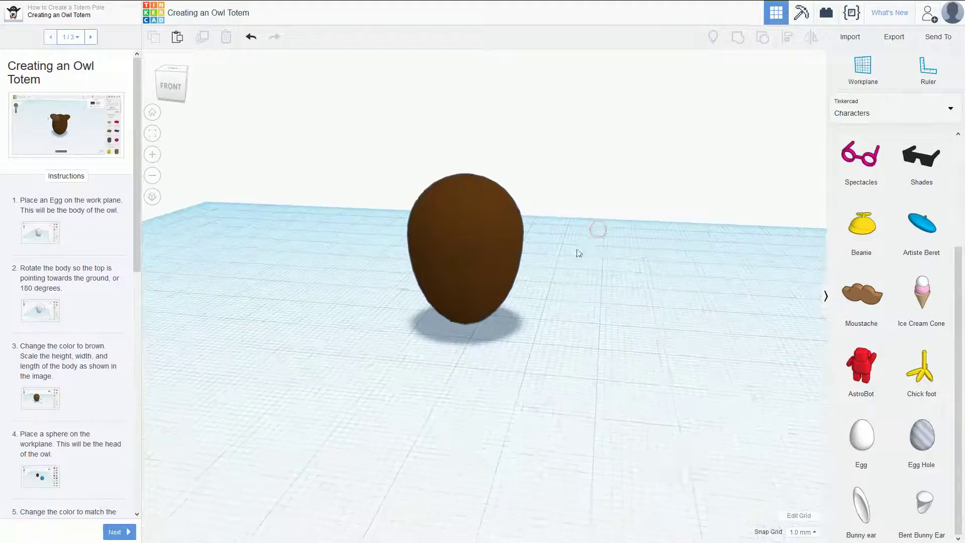
pyautogui.click(42, 484)
pyautogui.click(43, 483)
pyautogui.scroll(-2, 75, 462)
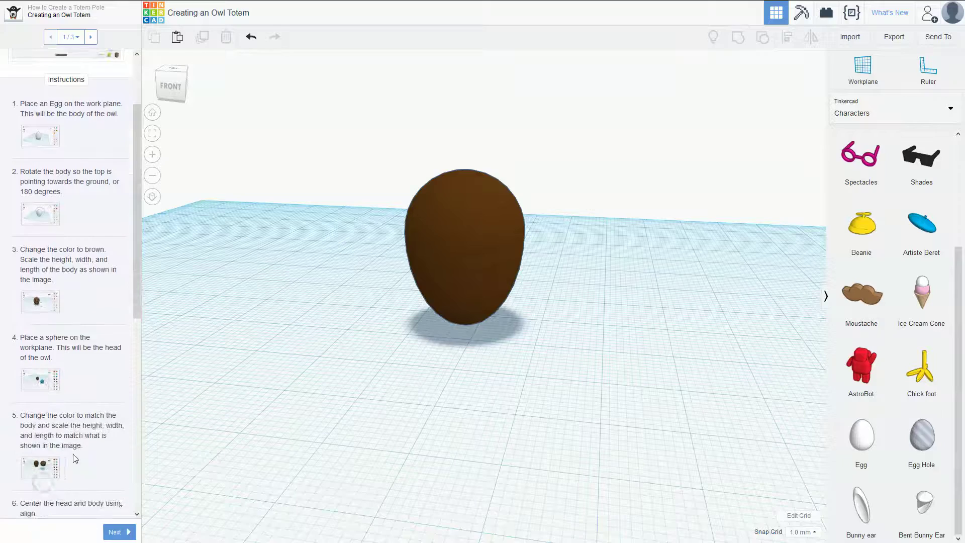
pyautogui.scroll(-2, 76, 458)
pyautogui.click(47, 427)
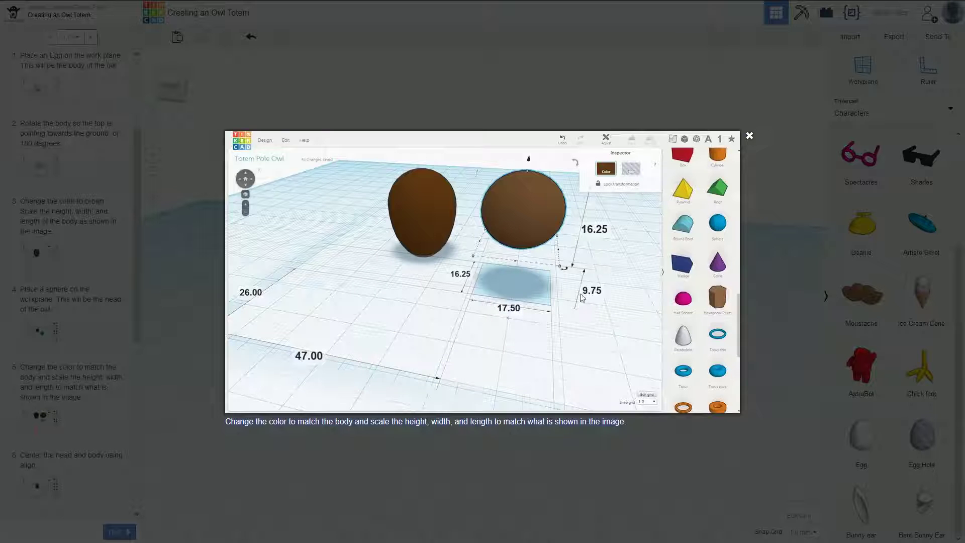
pyautogui.click(513, 470)
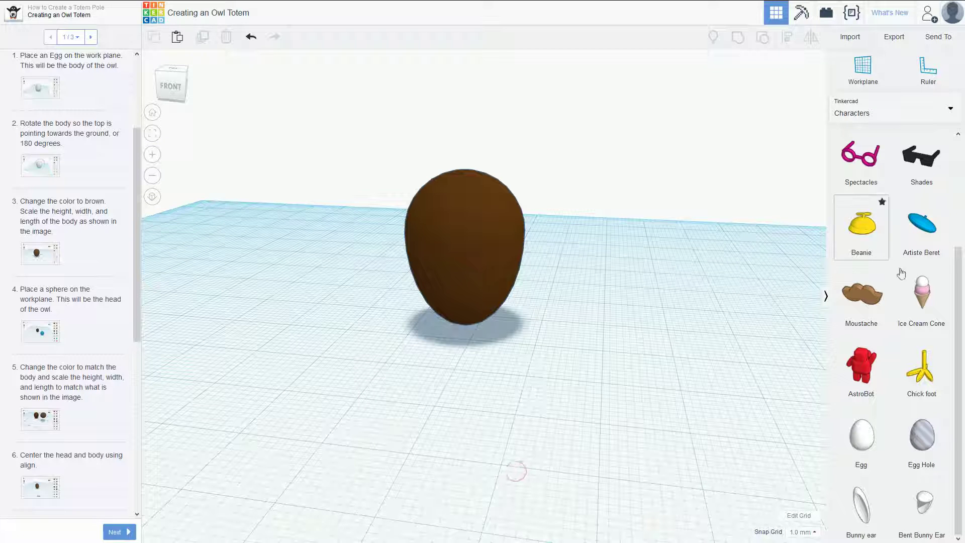
# Place a Sphere from the Basic Shapes on the workplane beside the brown egg
pyautogui.click(892, 119)
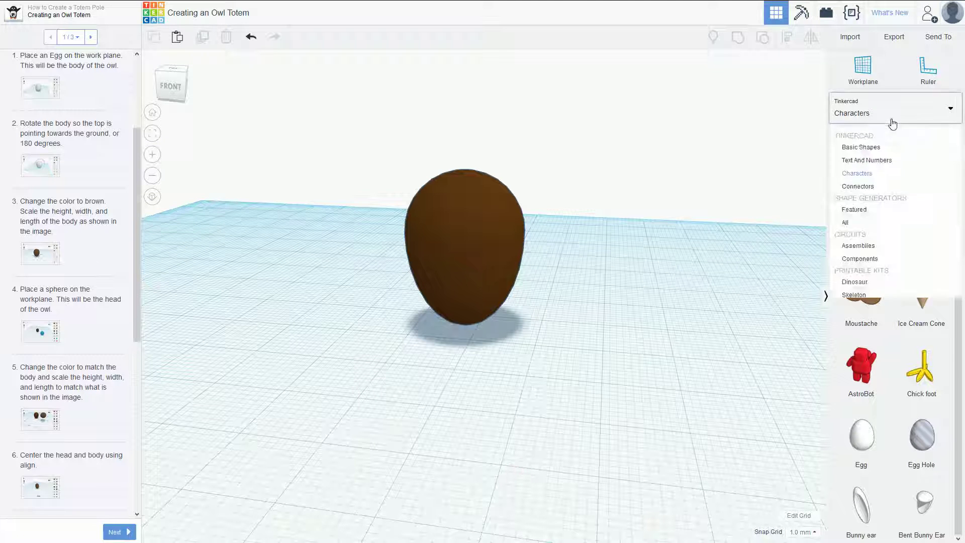
pyautogui.click(870, 152)
pyautogui.moveTo(861, 153); pyautogui.dragTo(668, 321)
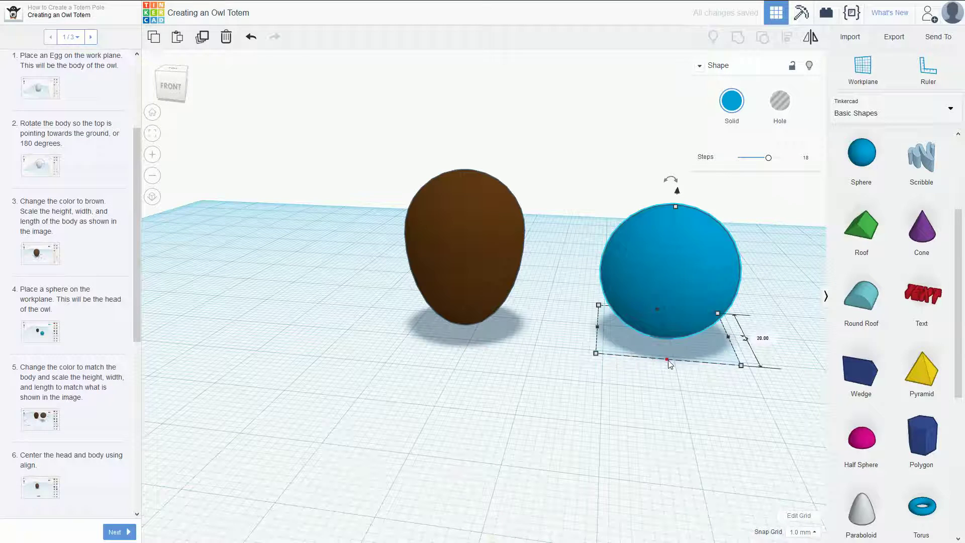
# Set the blue sphere's width to 17.5
pyautogui.click(765, 339)
pyautogui.moveTo(749, 343)
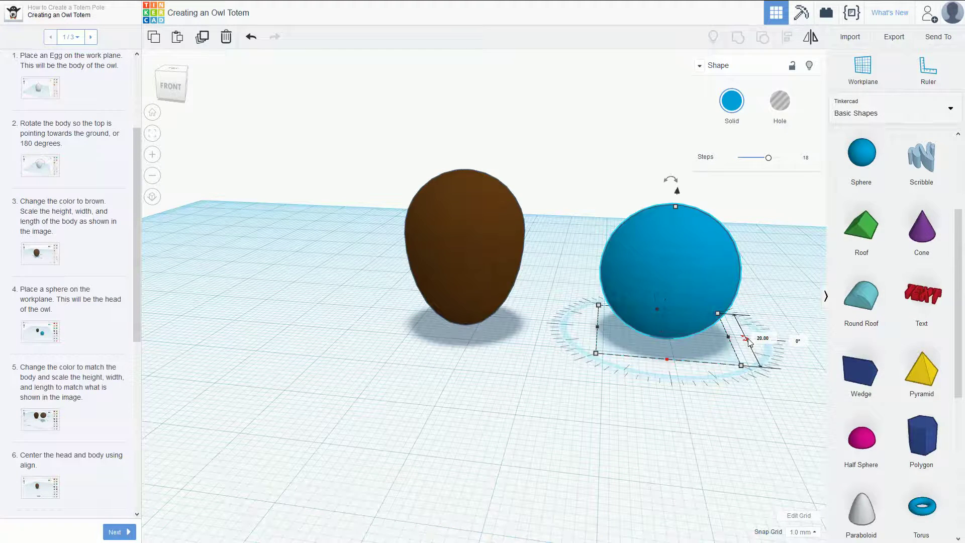
pyautogui.press('f')
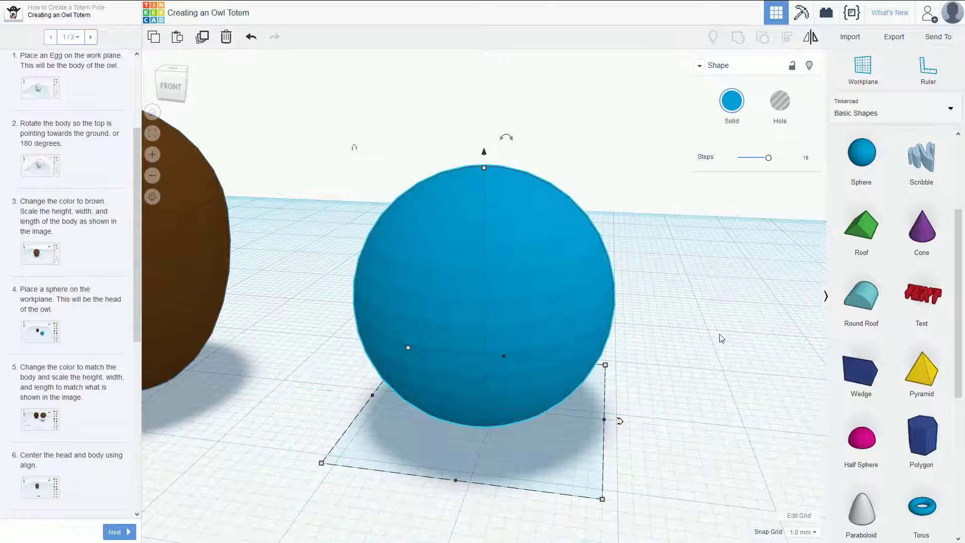
pyautogui.scroll(-2, 721, 337)
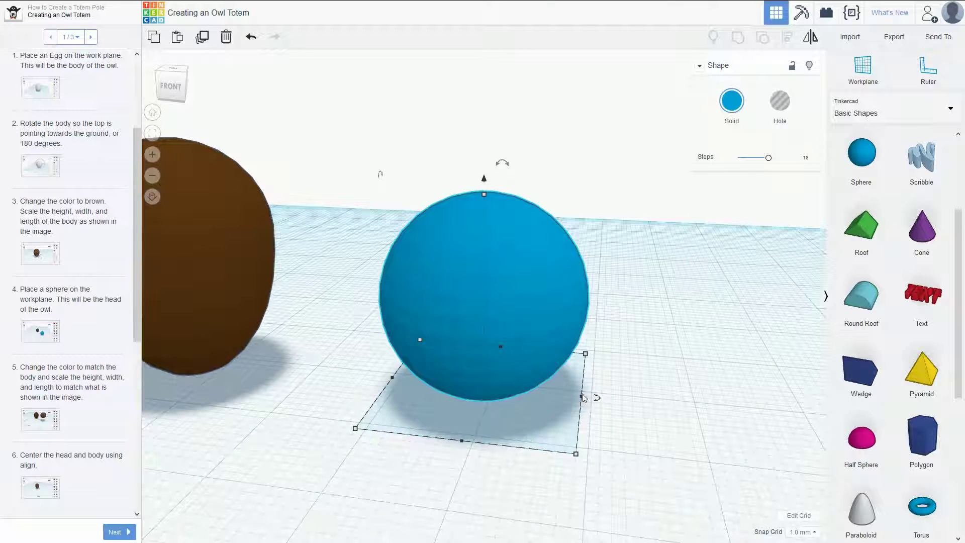
pyautogui.moveTo(583, 398); pyautogui.dragTo(553, 394)
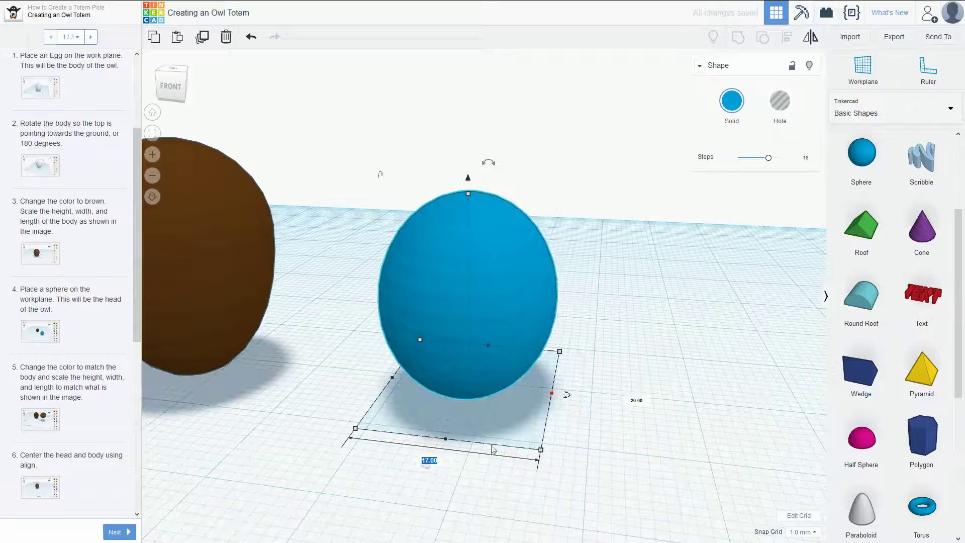
pyautogui.write('17.5')
pyautogui.press('Return')
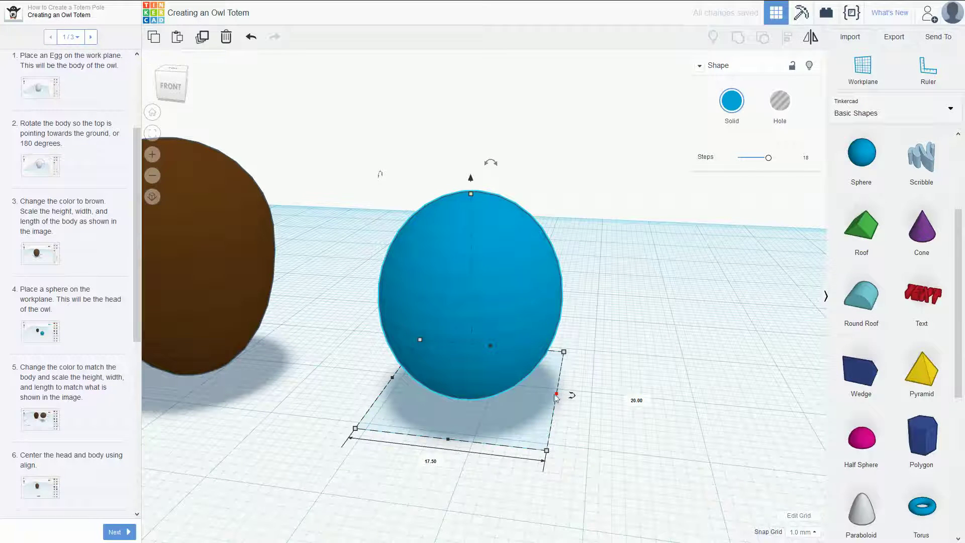
# Shorten the blue sphere's length to about 15 mm and open that dimension for editing
pyautogui.click(449, 435)
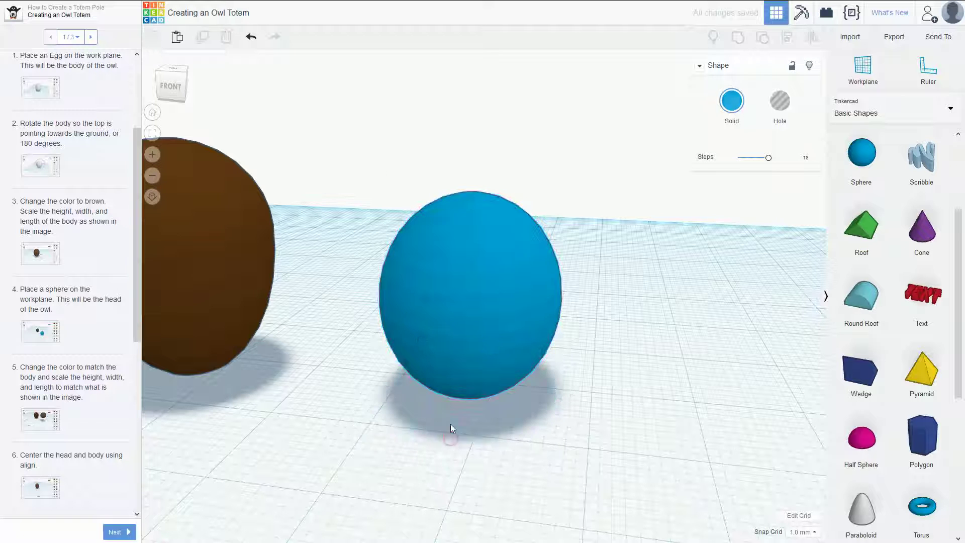
pyautogui.click(492, 329)
pyautogui.moveTo(449, 440); pyautogui.dragTo(461, 411)
pyautogui.click(590, 383)
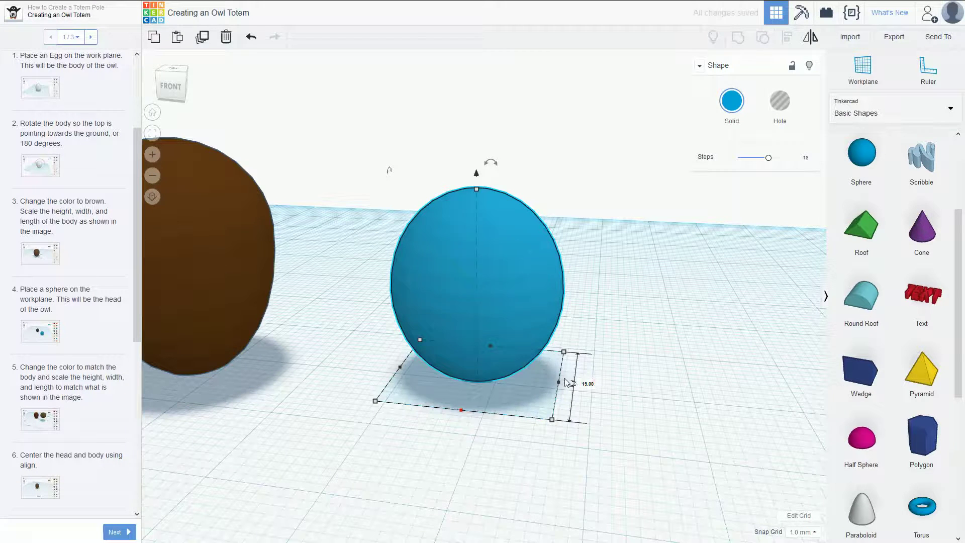
pyautogui.press('Delete')
pyautogui.press('f')
pyautogui.hotkey('ctrl', 'z')
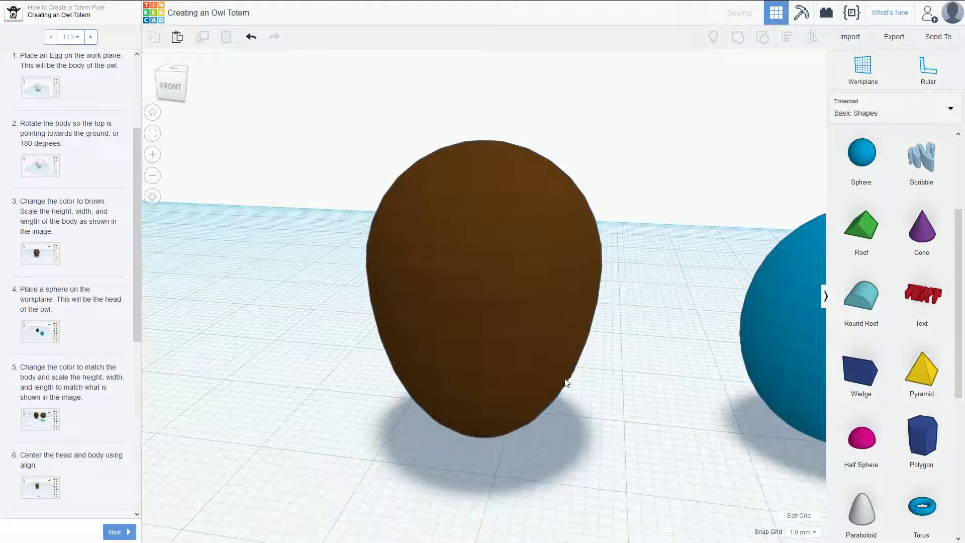
# Set the blue sphere's length to 16.25
pyautogui.scroll(-3, 655, 358)
pyautogui.moveTo(666, 344); pyautogui.dragTo(643, 342, button='right')
pyautogui.click(707, 335)
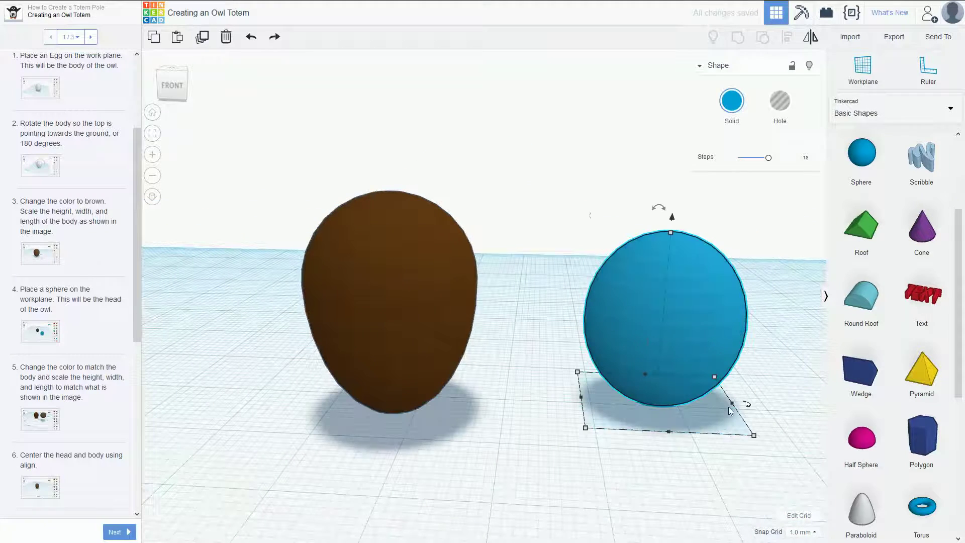
pyautogui.moveTo(669, 432); pyautogui.dragTo(662, 414)
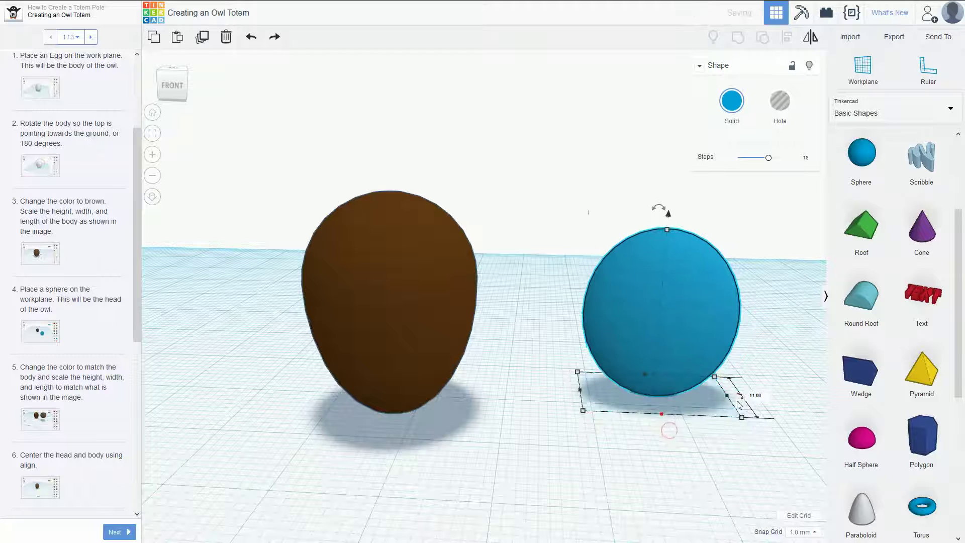
pyautogui.click(758, 395)
pyautogui.write('16.25')
pyautogui.press('Return')
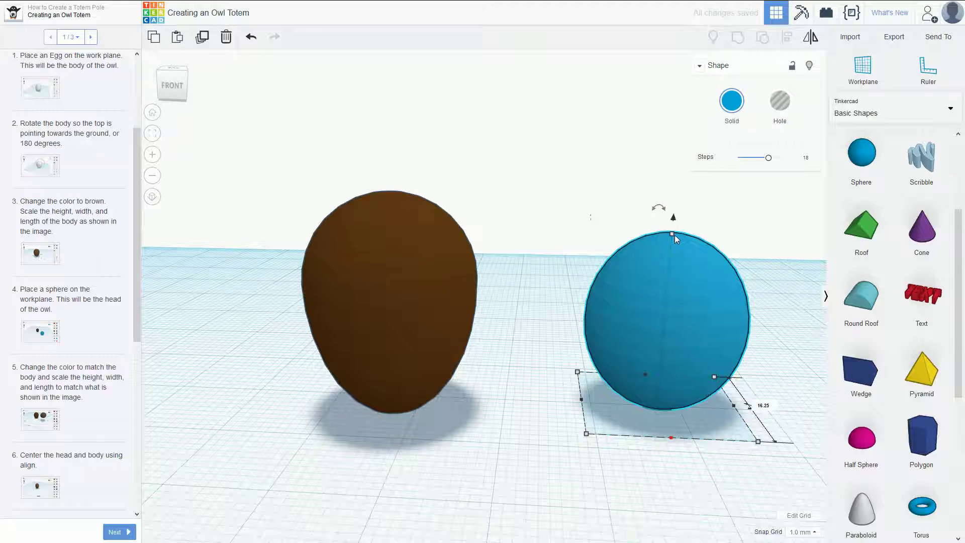
# Reduce the blue sphere's height and move the sphere about 31 mm sideways into the brown egg
pyautogui.moveTo(670, 234); pyautogui.dragTo(673, 285)
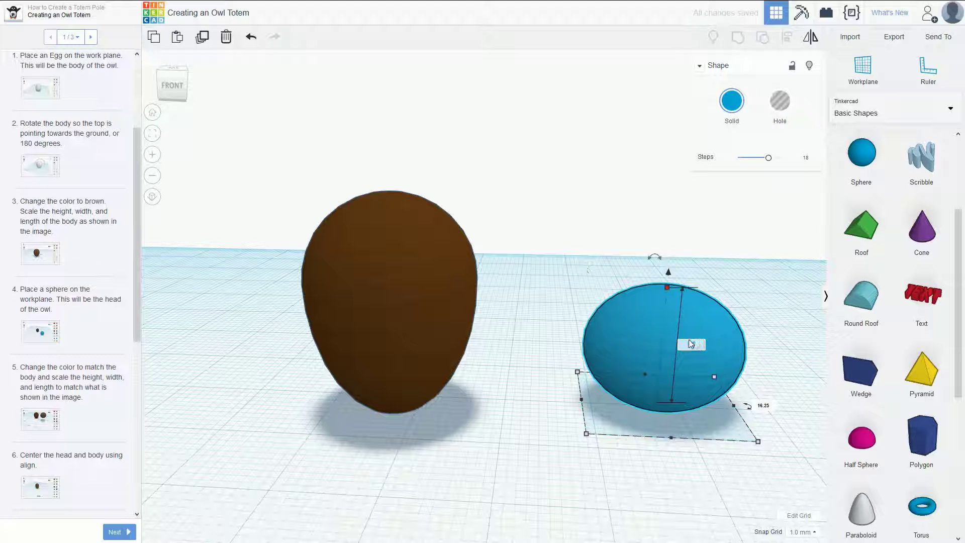
pyautogui.click(726, 250)
pyautogui.moveTo(664, 345); pyautogui.dragTo(387, 346)
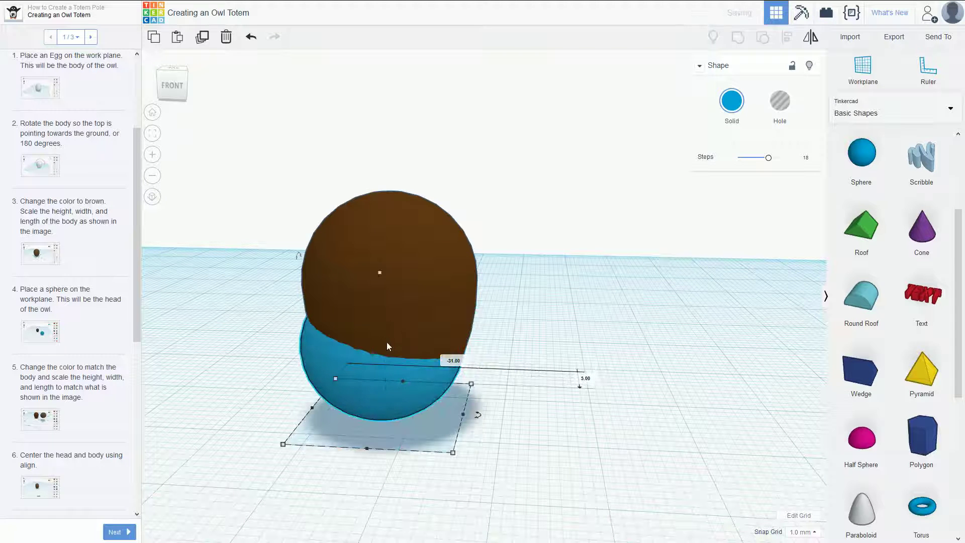
pyautogui.moveTo(625, 168); pyautogui.dragTo(291, 455)
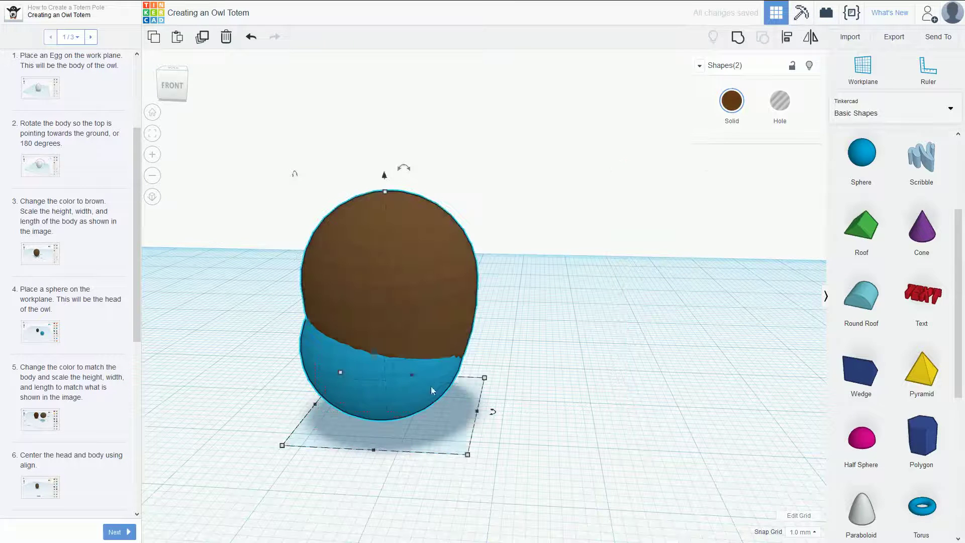
pyautogui.click(810, 37)
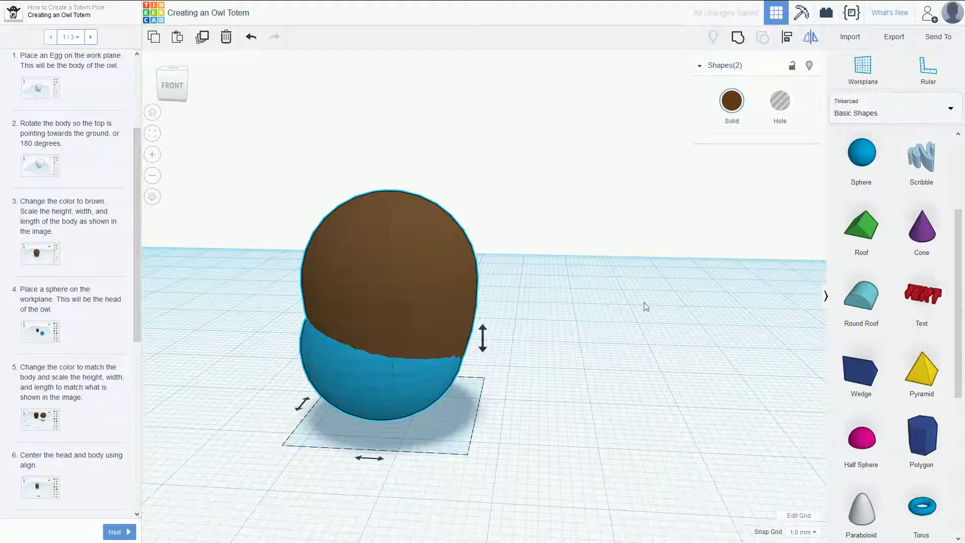
pyautogui.moveTo(613, 302); pyautogui.dragTo(636, 327, button='right')
pyautogui.click(636, 328)
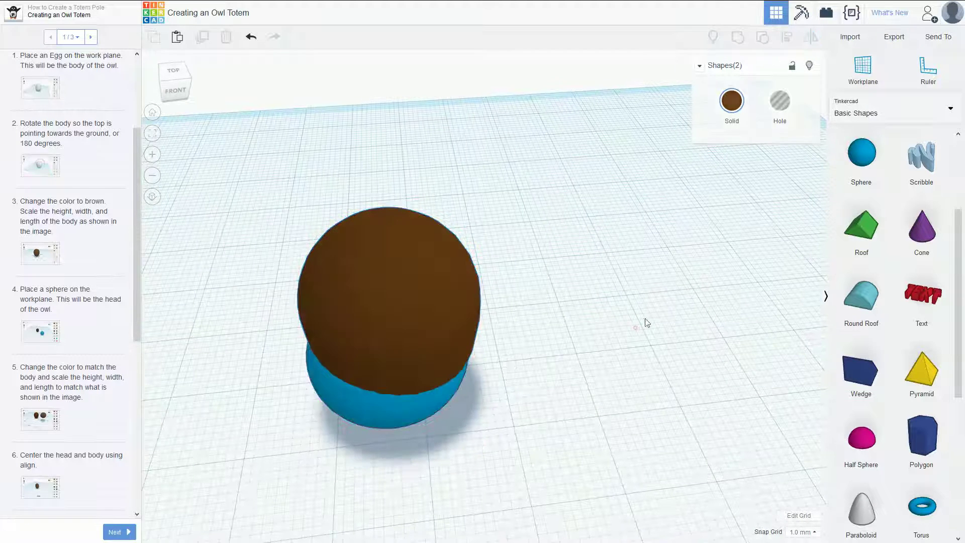
# Align the blue sphere and the brown egg on their centers along both horizontal axes
pyautogui.moveTo(704, 144); pyautogui.dragTo(276, 518)
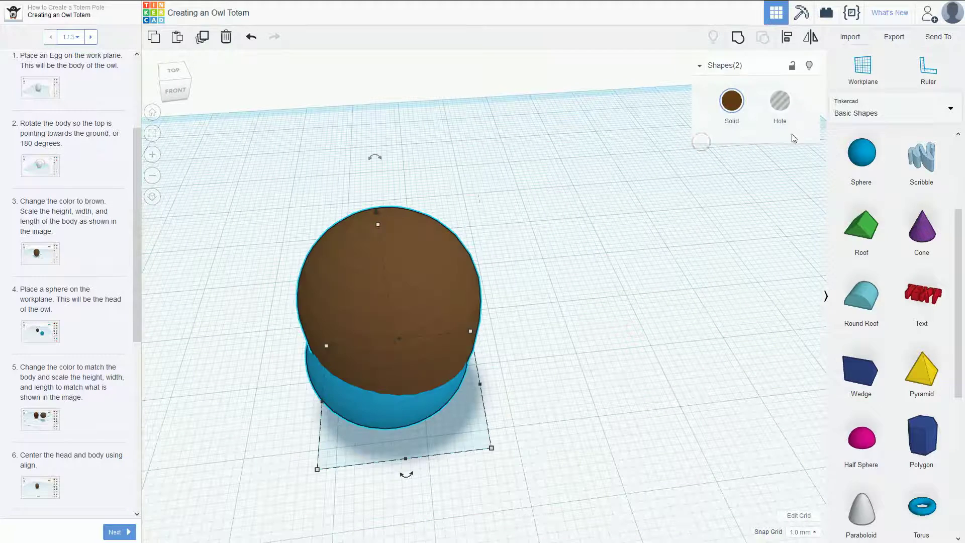
pyautogui.click(787, 38)
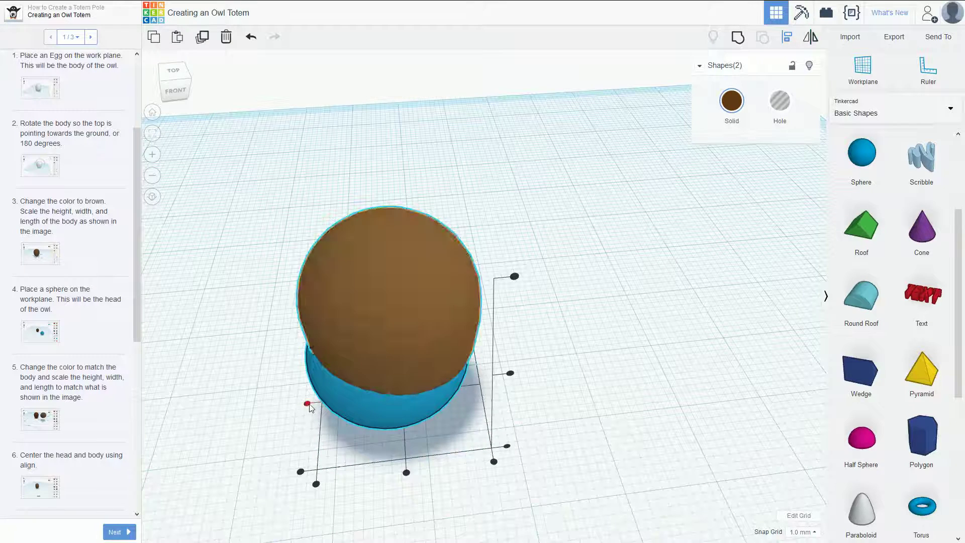
pyautogui.click(307, 404)
pyautogui.click(406, 472)
pyautogui.click(417, 453)
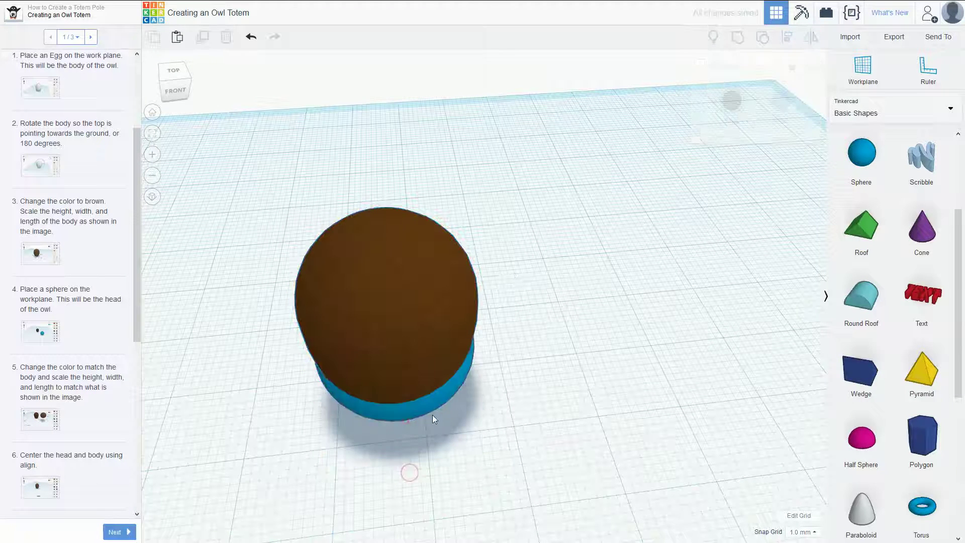
# Raise the blue sphere 10 mm onto the upper part of the egg and color it dark brown
pyautogui.click(430, 397)
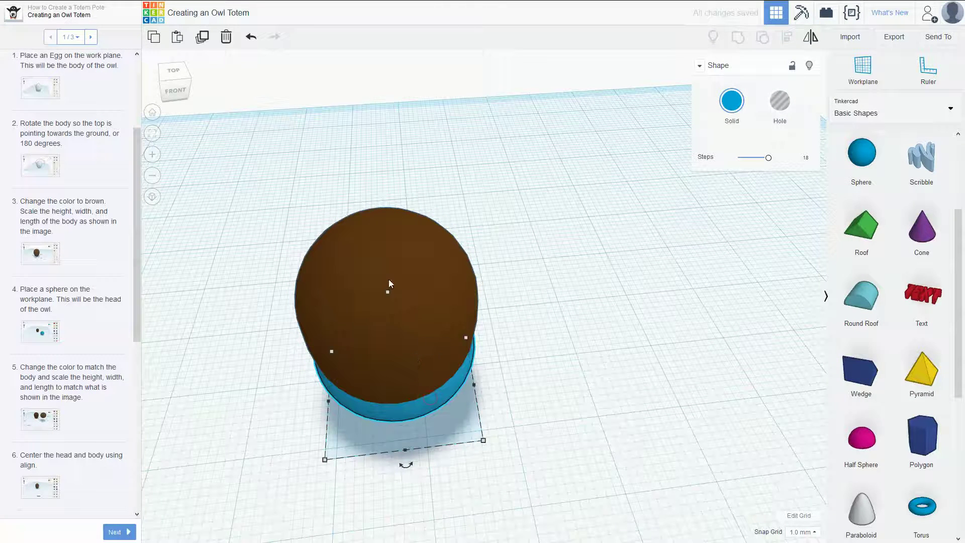
pyautogui.moveTo(387, 285); pyautogui.dragTo(355, 204)
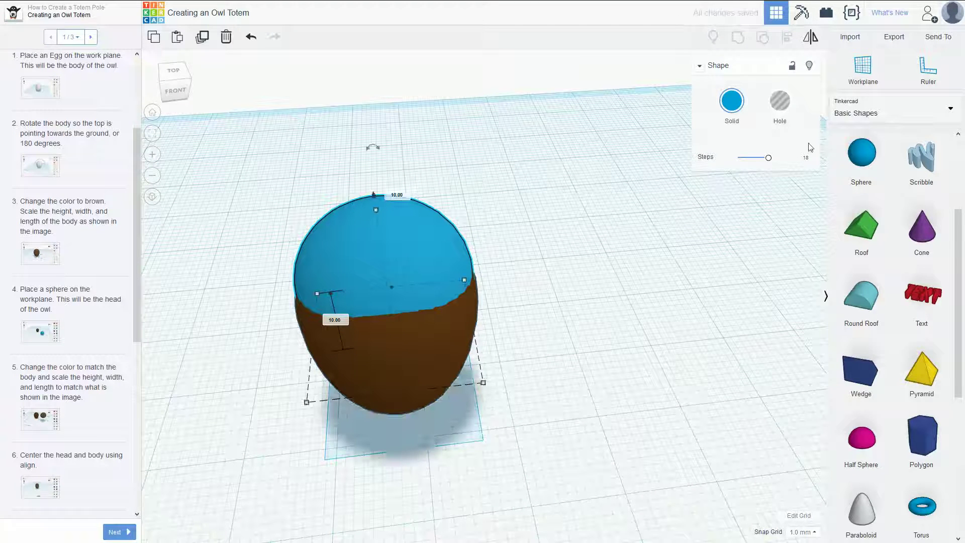
pyautogui.click(733, 103)
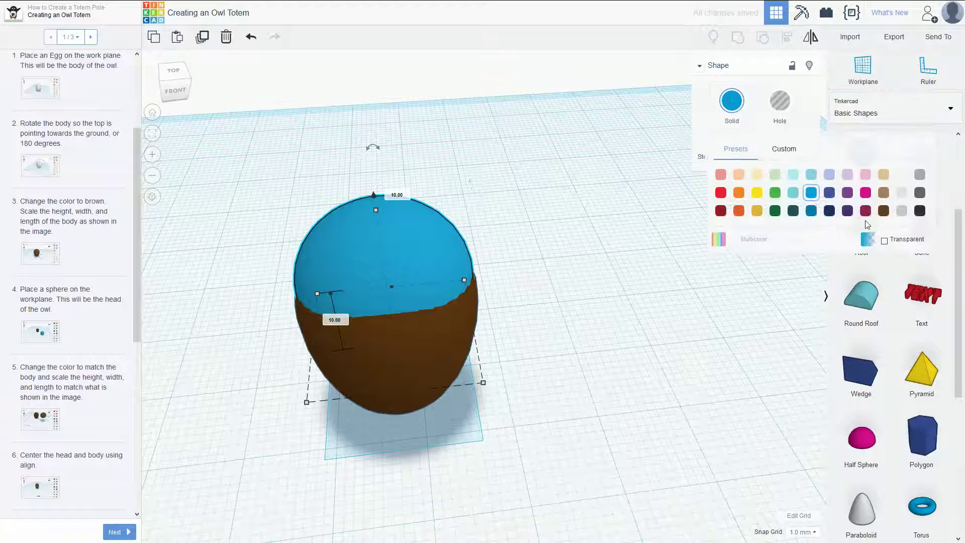
pyautogui.click(884, 210)
pyautogui.click(561, 341)
# Inspect the joined head and body and examine the step 6 instruction image for centering them
pyautogui.moveTo(561, 341); pyautogui.dragTo(550, 305, button='right')
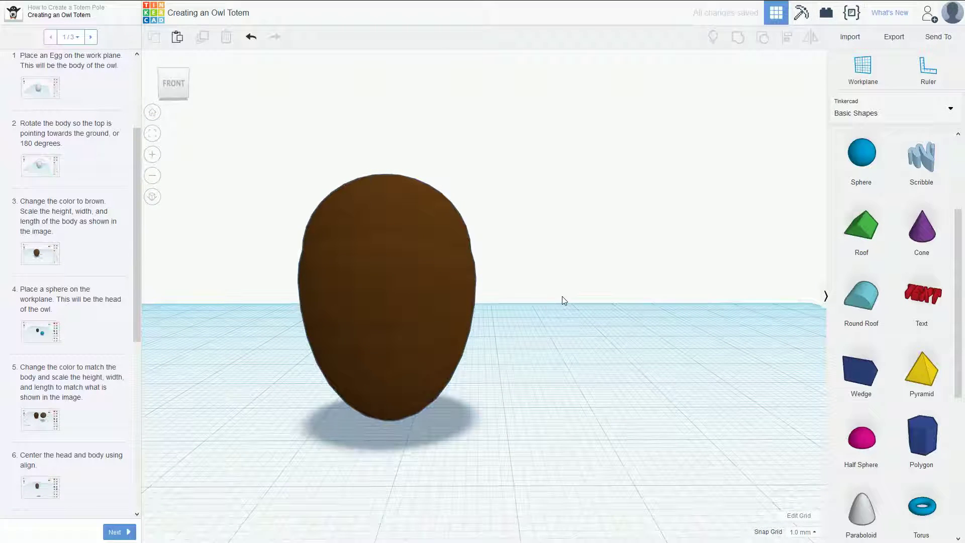
pyautogui.moveTo(548, 296); pyautogui.dragTo(456, 345, button='right')
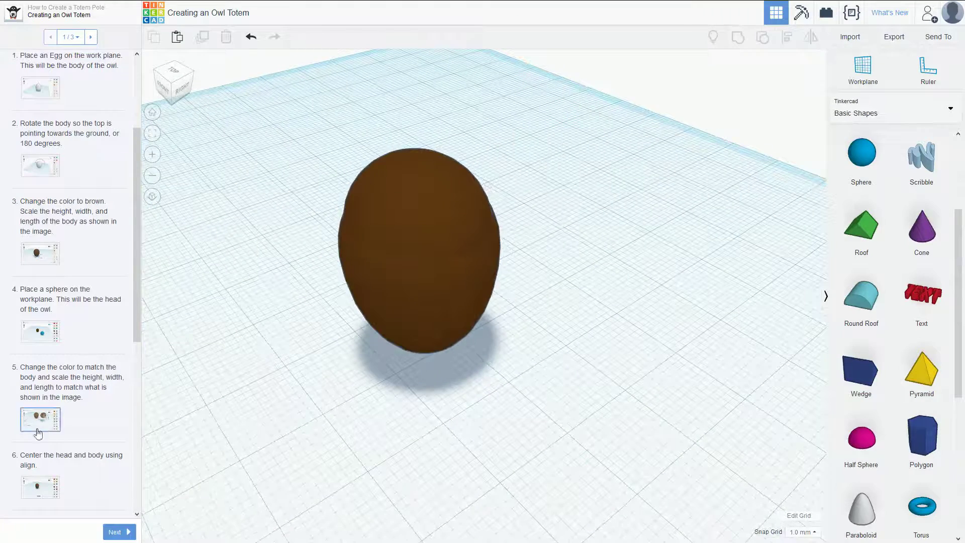
pyautogui.click(35, 488)
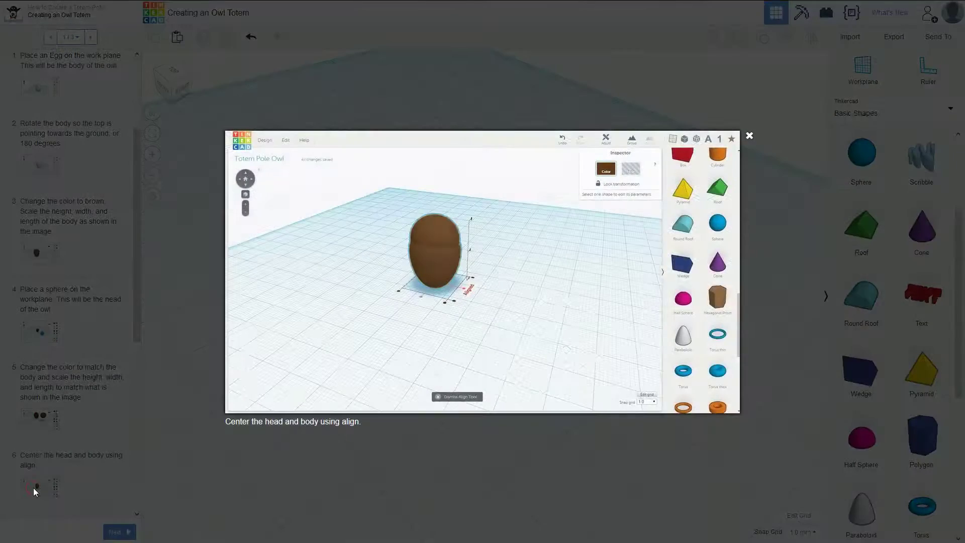
pyautogui.click(33, 487)
# Try to enlarge the head sphere to a width of about 19 mm
pyautogui.click(410, 252)
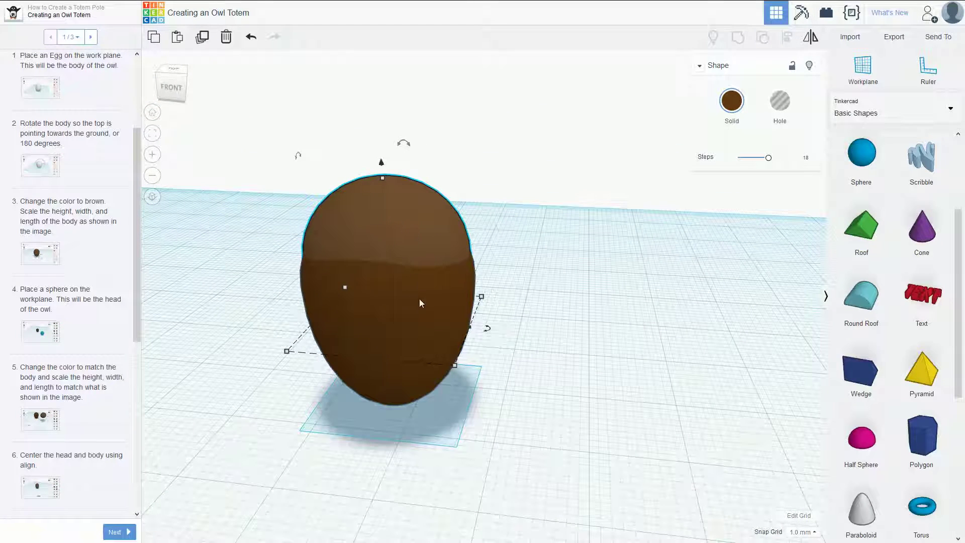
pyautogui.moveTo(456, 366)
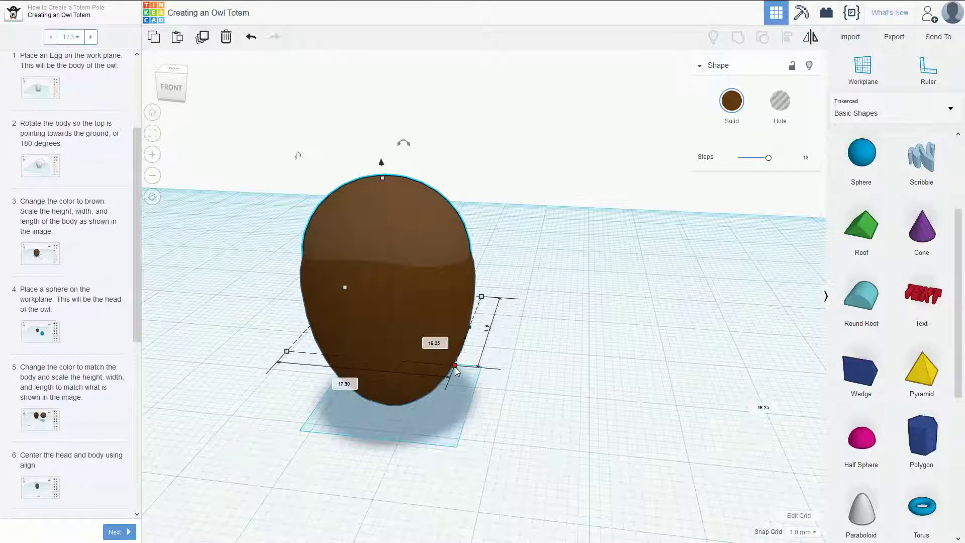
pyautogui.moveTo(455, 367); pyautogui.dragTo(459, 371)
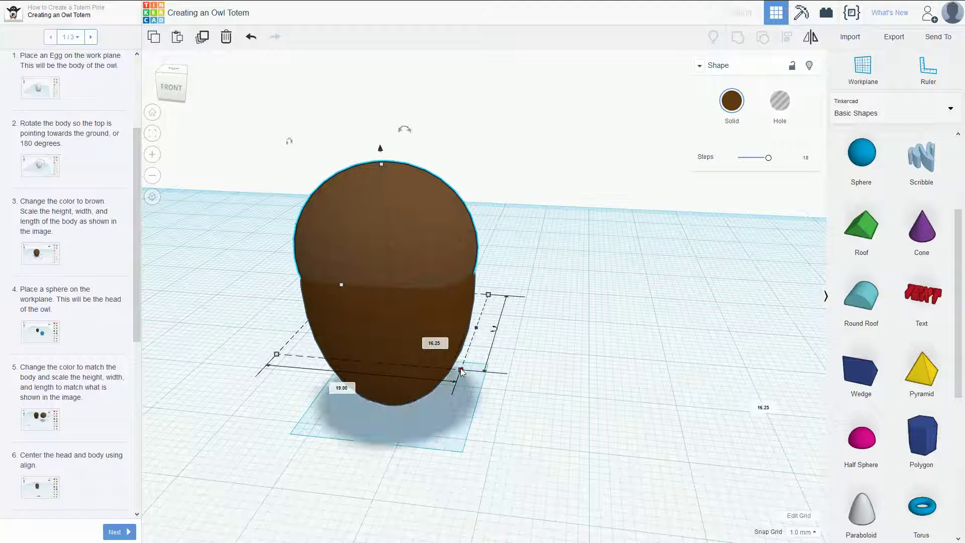
pyautogui.click(540, 313)
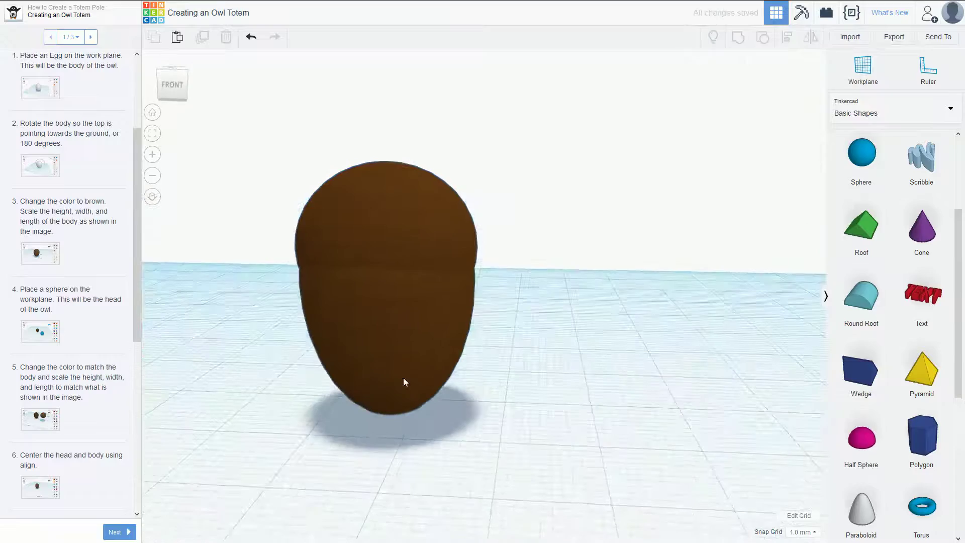
# Compare the model with the step 5 and step 6 instruction images and undo the last enlargement of the head sphere
pyautogui.click(46, 421)
pyautogui.click(91, 448)
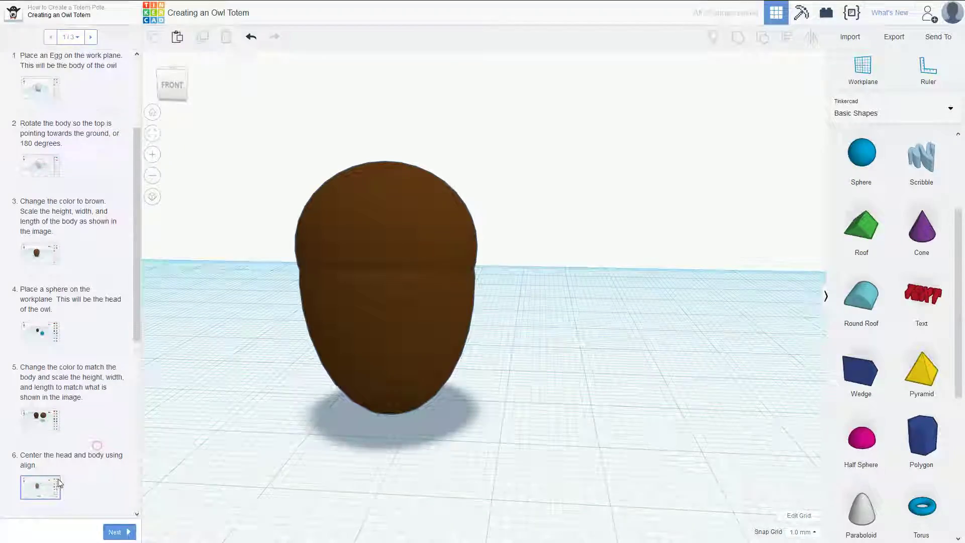
pyautogui.click(48, 490)
pyautogui.click(48, 497)
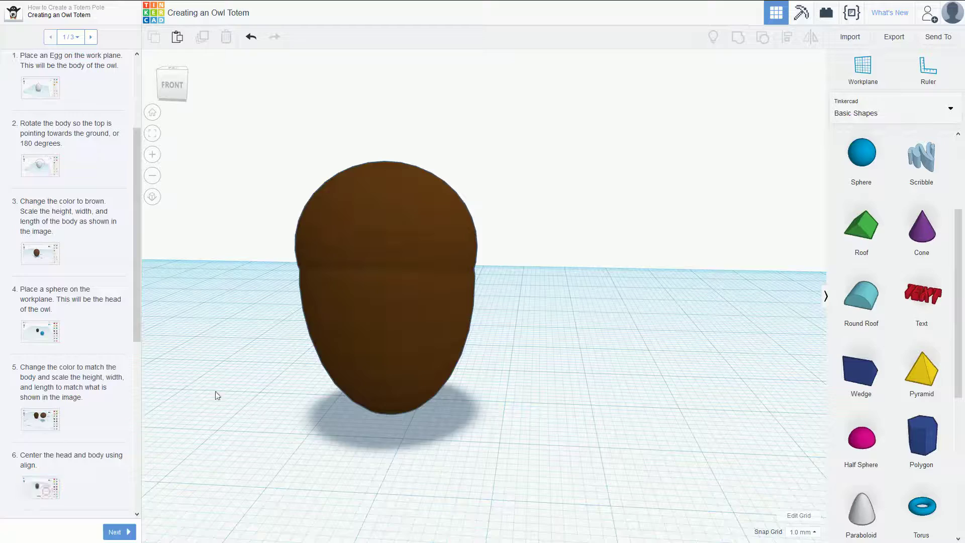
pyautogui.moveTo(215, 392); pyautogui.dragTo(245, 376, button='right')
pyautogui.hotkey('ctrl', 'z')
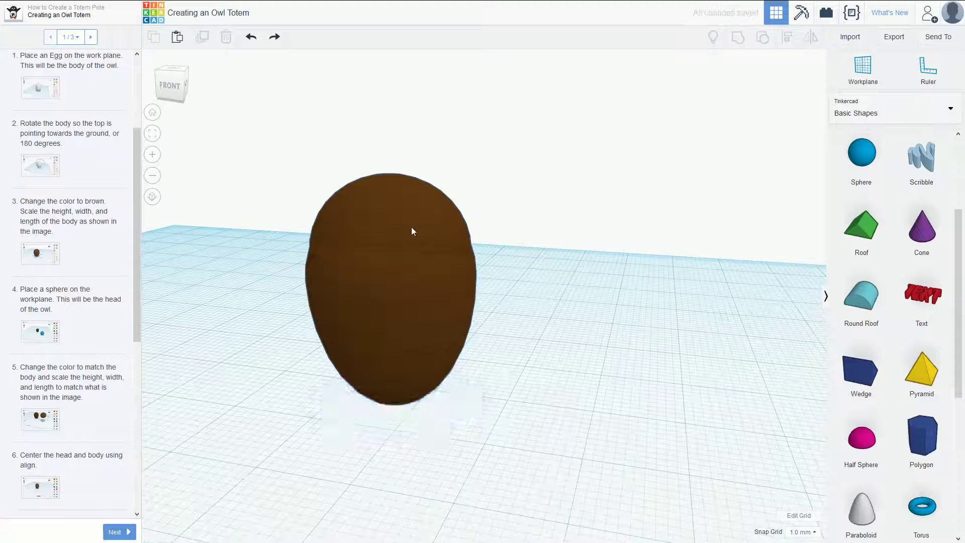
# Set the snap grid to 0.1 mm and enlarge the head sphere to about 18 mm wide
pyautogui.click(412, 229)
pyautogui.click(802, 532)
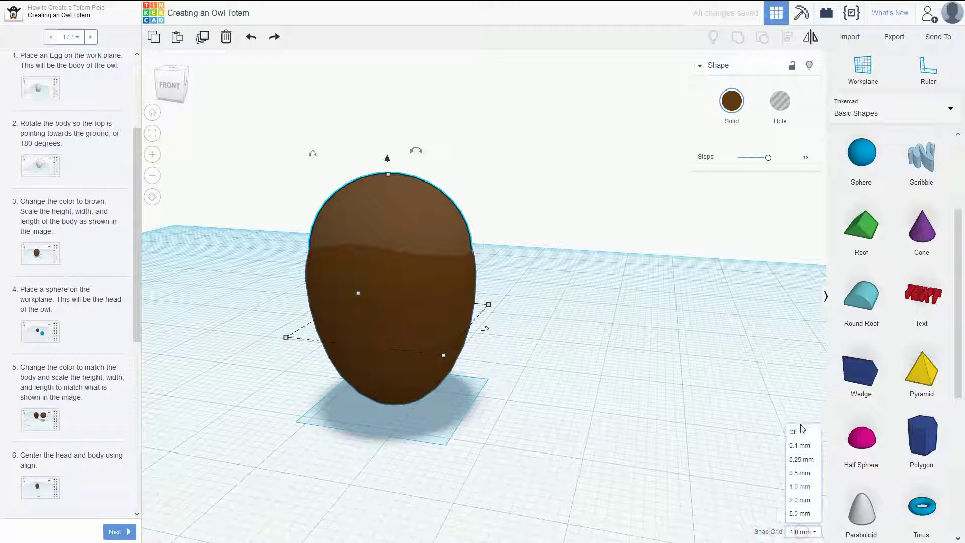
pyautogui.click(799, 451)
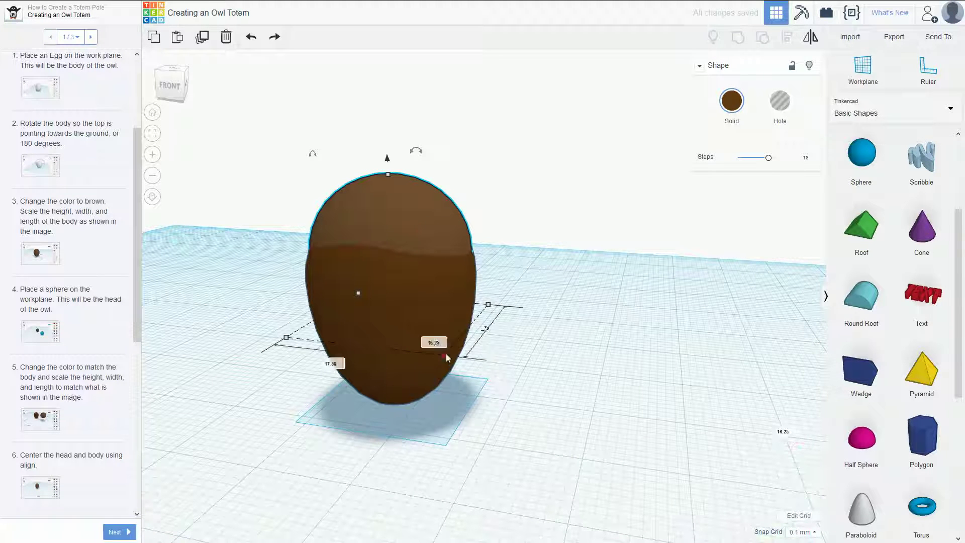
pyautogui.moveTo(446, 354)
pyautogui.mouseDown()
pyautogui.moveTo(454, 359)
pyautogui.moveTo(454, 346)
pyautogui.mouseUp()
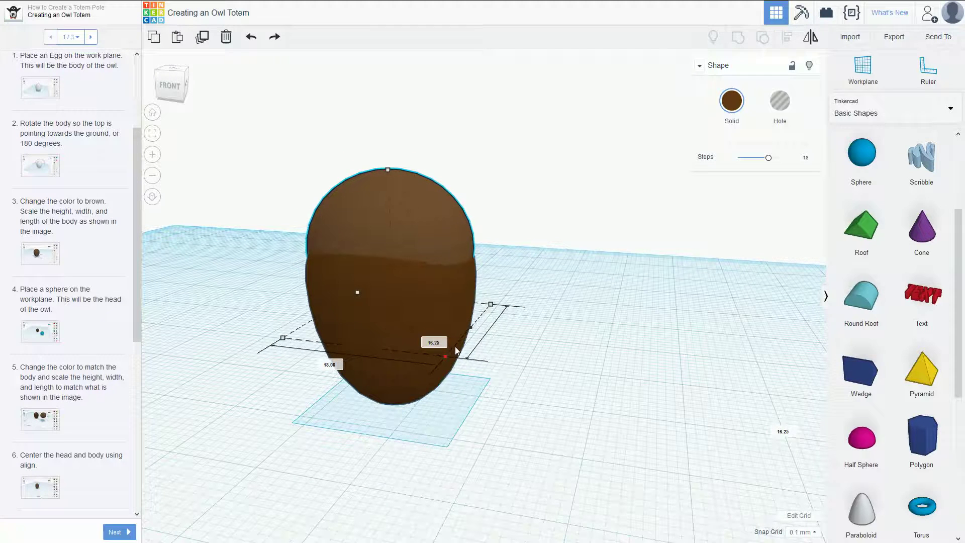
pyautogui.moveTo(490, 248); pyautogui.dragTo(408, 258, button='right')
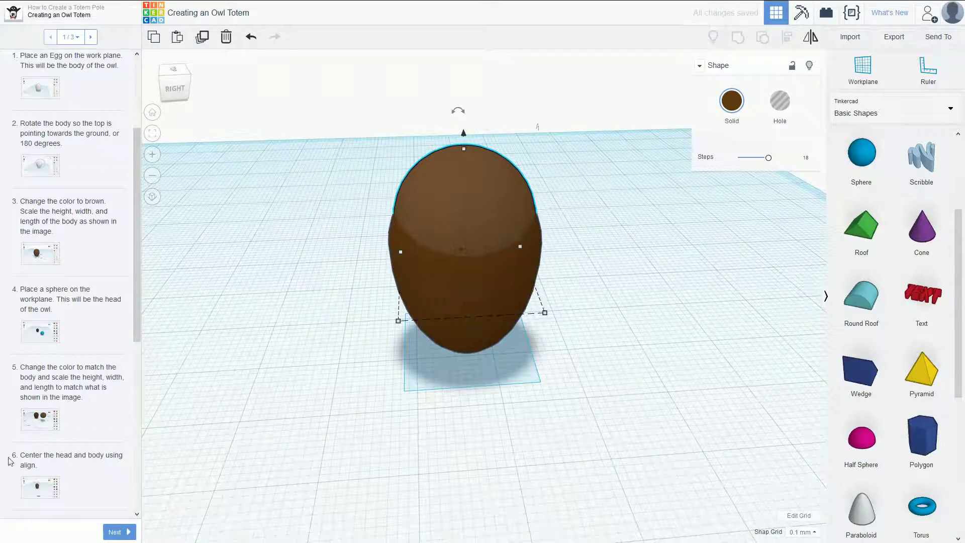
# Examine the instruction images for scaling the head, aligning it with the body and placing a half sphere as an ear
pyautogui.click(40, 418)
pyautogui.click(104, 411)
pyautogui.click(44, 485)
pyautogui.click(62, 467)
pyautogui.scroll(-3, 69, 452)
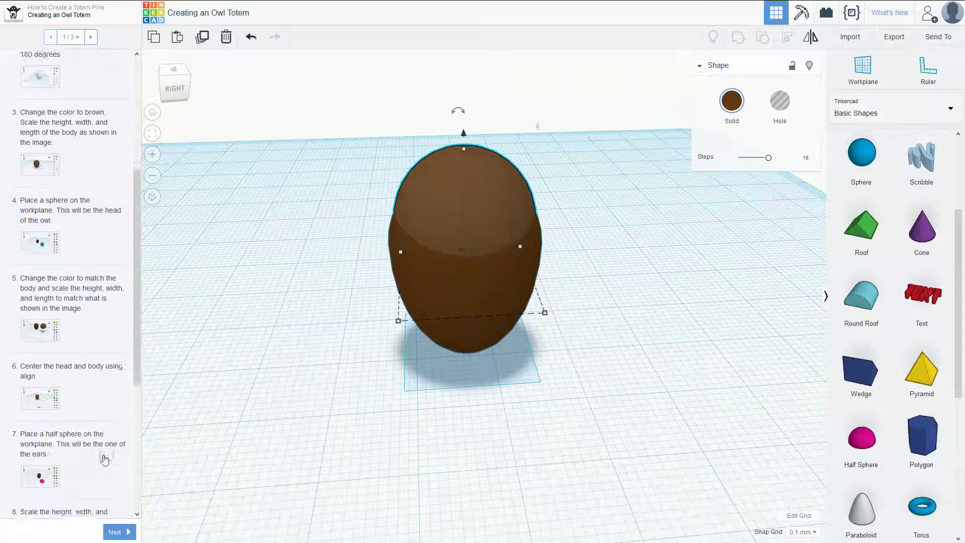
pyautogui.click(55, 428)
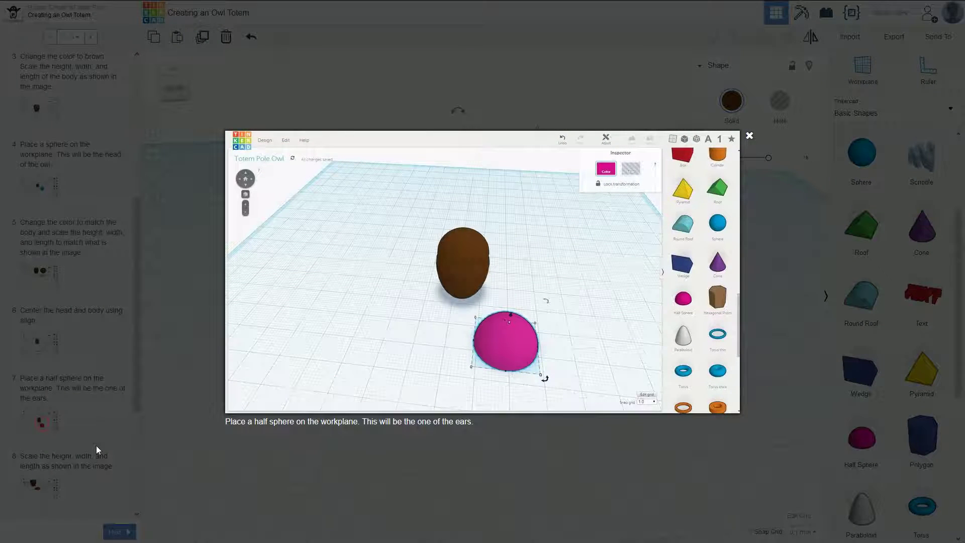
pyautogui.click(192, 402)
# Place a Half Sphere on the workplane beside the owl body and color it dark green
pyautogui.moveTo(872, 450); pyautogui.dragTo(566, 473)
pyautogui.moveTo(460, 473); pyautogui.dragTo(602, 369, button='right')
pyautogui.moveTo(602, 369); pyautogui.dragTo(595, 415)
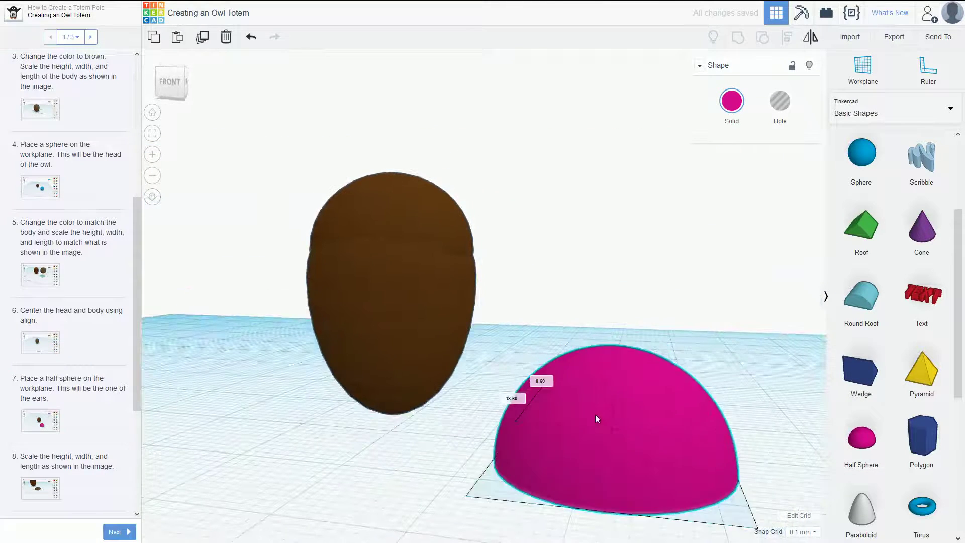
pyautogui.moveTo(595, 415); pyautogui.dragTo(604, 407, button='right')
pyautogui.click(732, 101)
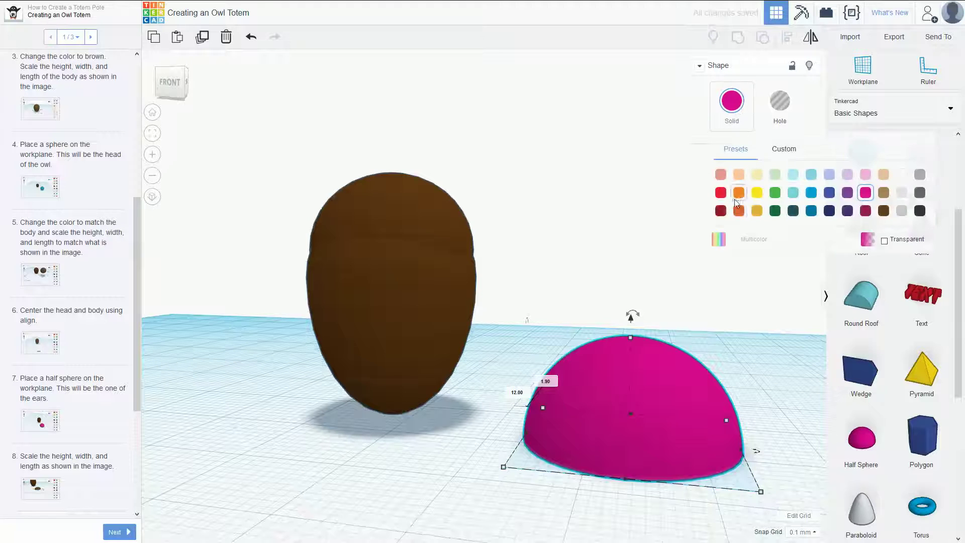
pyautogui.click(775, 194)
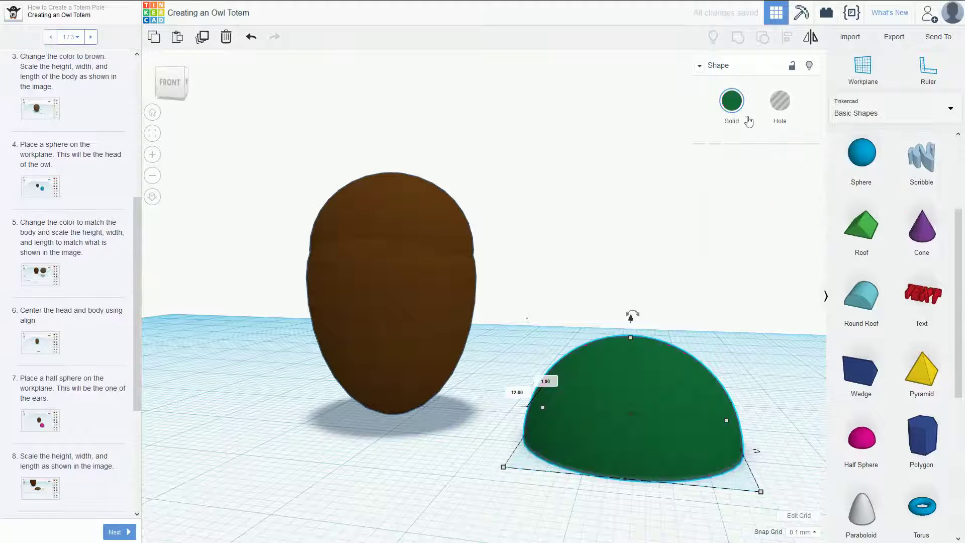
# Examine the step 8 instruction image for the ear's height, width and length
pyautogui.scroll(-1, 75, 450)
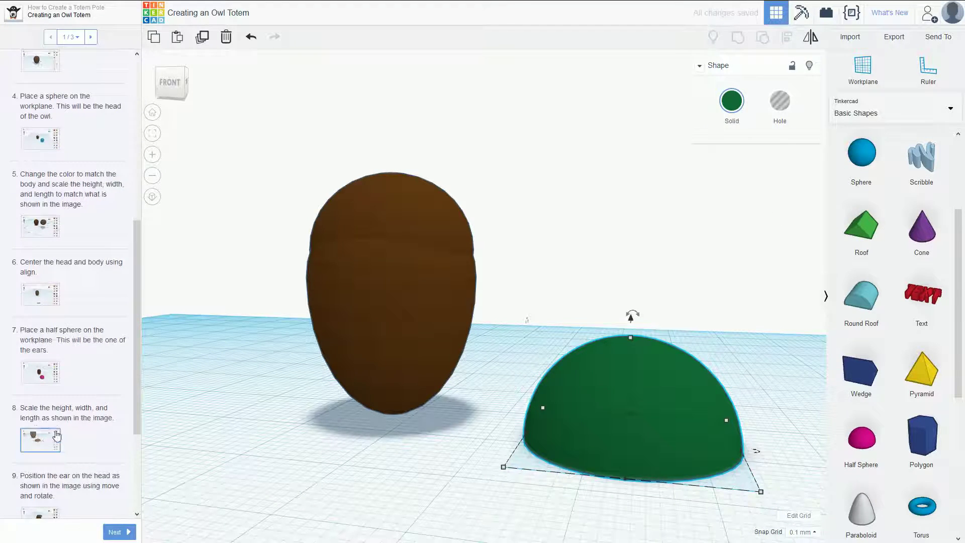
pyautogui.click(56, 435)
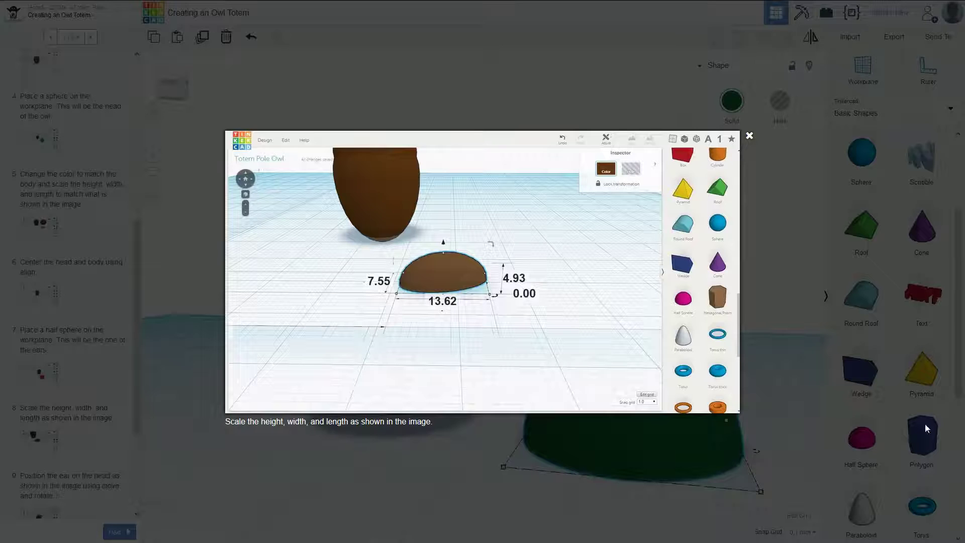
# Set the green half sphere's front-to-back length to 7.55 mm
pyautogui.click(804, 438)
pyautogui.moveTo(650, 359); pyautogui.dragTo(632, 397, button='right')
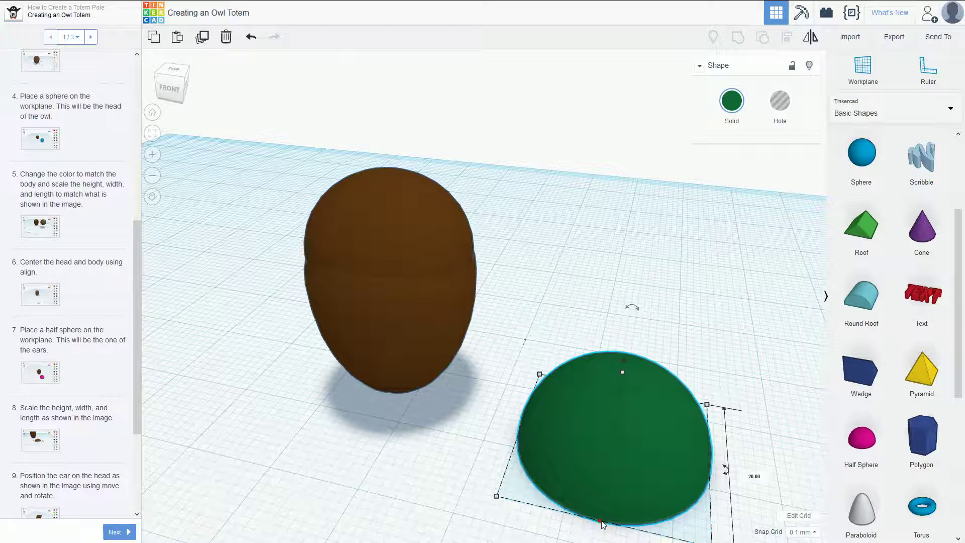
pyautogui.moveTo(603, 523); pyautogui.dragTo(607, 478)
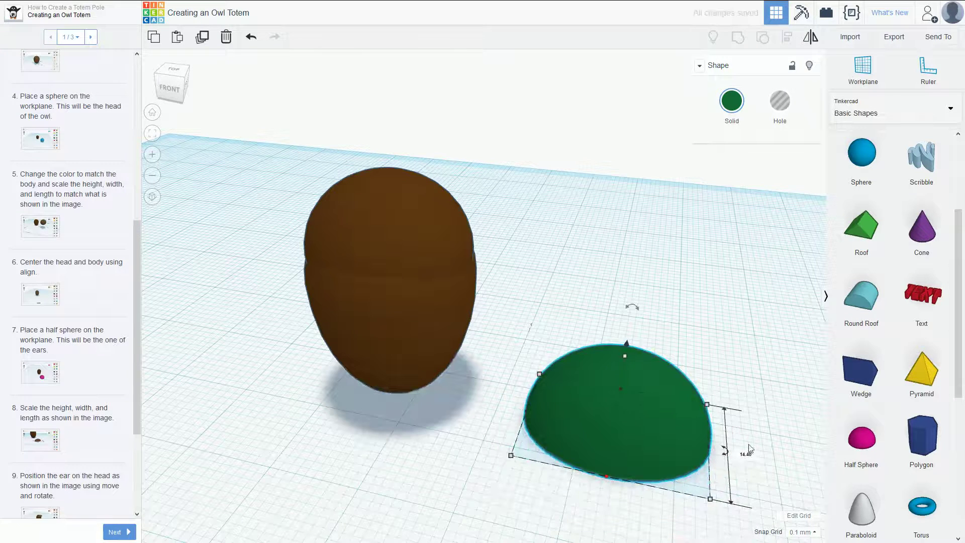
pyautogui.moveTo(725, 457)
pyautogui.click(775, 405)
pyautogui.click(664, 433)
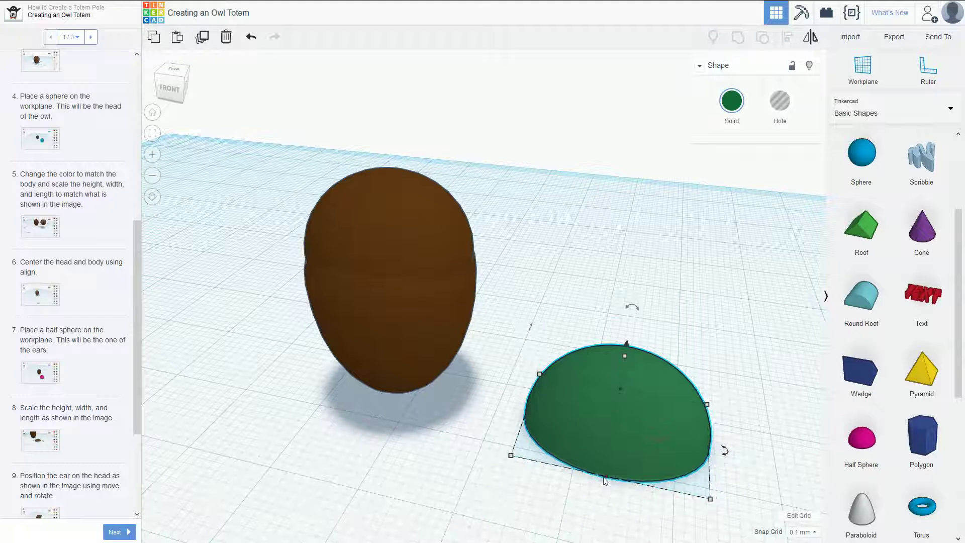
pyautogui.moveTo(604, 480); pyautogui.dragTo(613, 437)
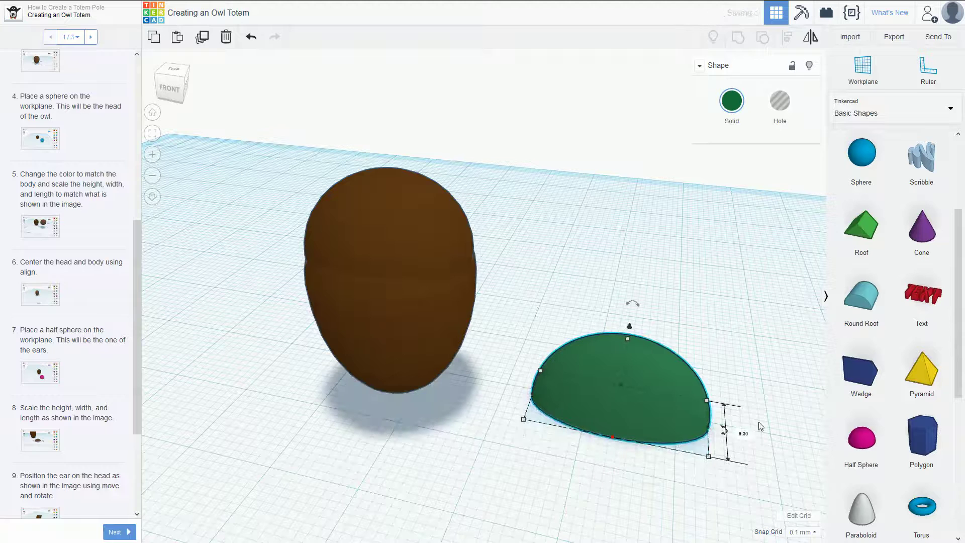
pyautogui.click(743, 434)
pyautogui.press('Return')
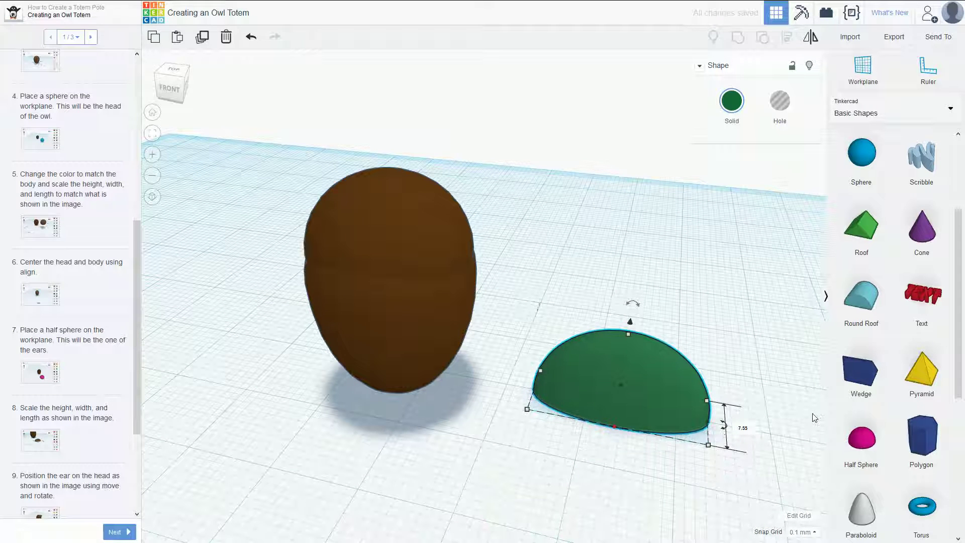
# Set the half sphere's height to 4.93 mm and its width to 13.62 mm
pyautogui.moveTo(629, 336); pyautogui.dragTo(626, 352)
pyautogui.click(656, 377)
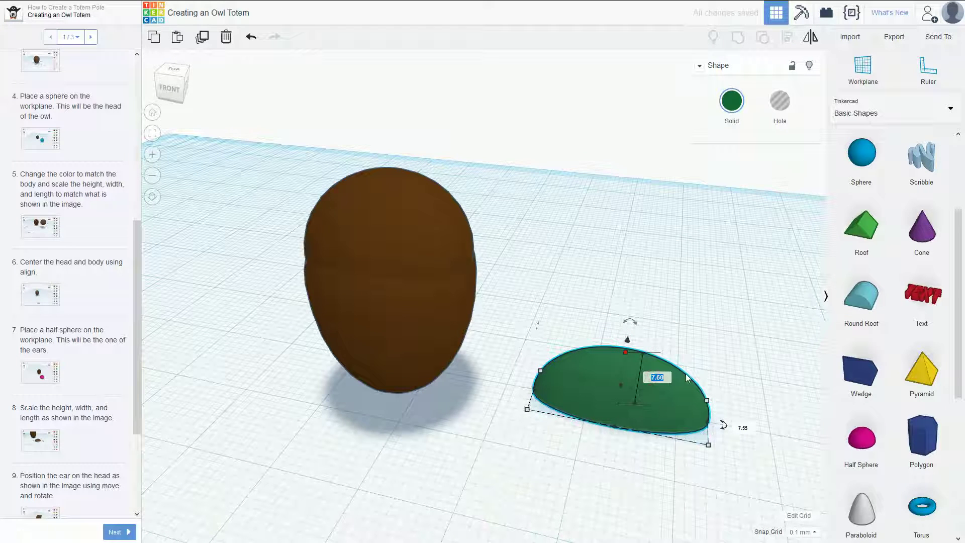
pyautogui.press('Return')
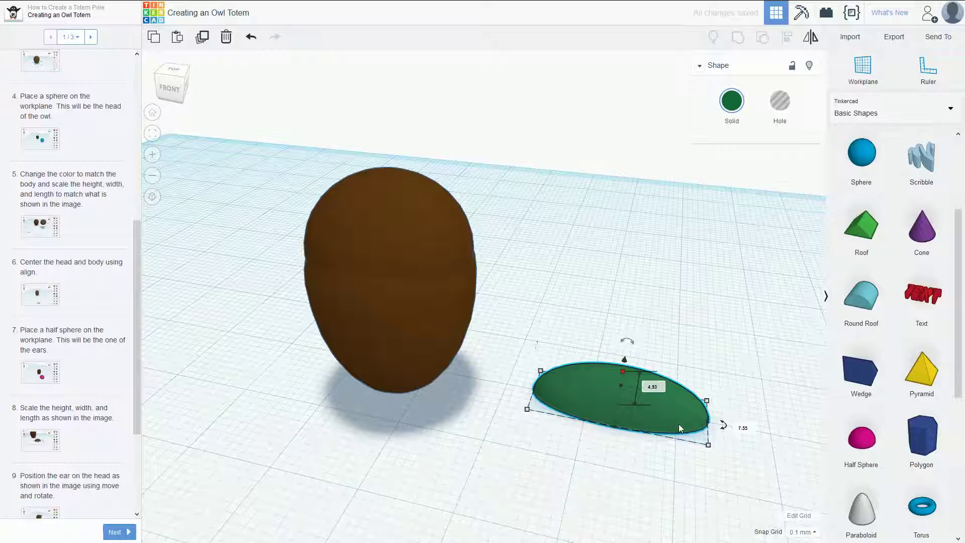
pyautogui.moveTo(709, 424); pyautogui.dragTo(656, 413)
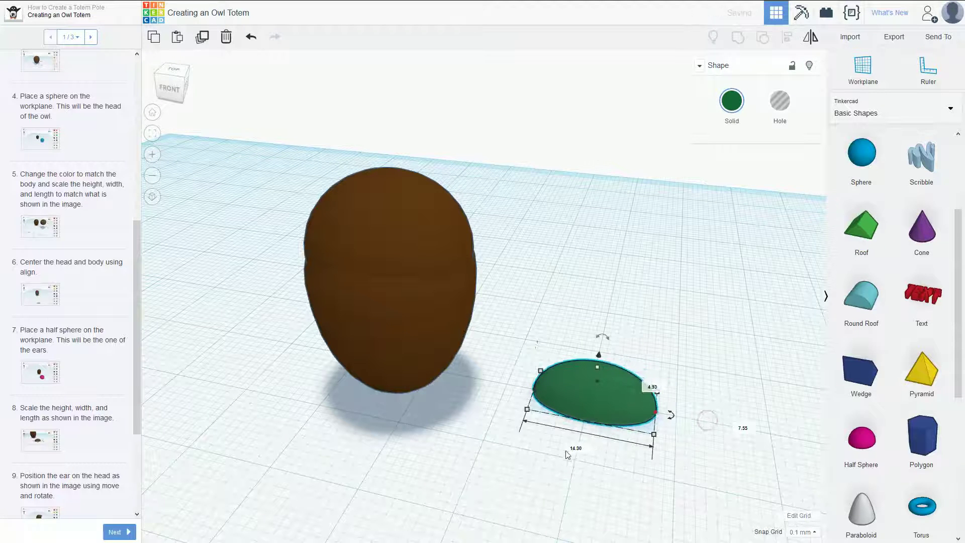
pyautogui.click(578, 448)
pyautogui.write('13.62')
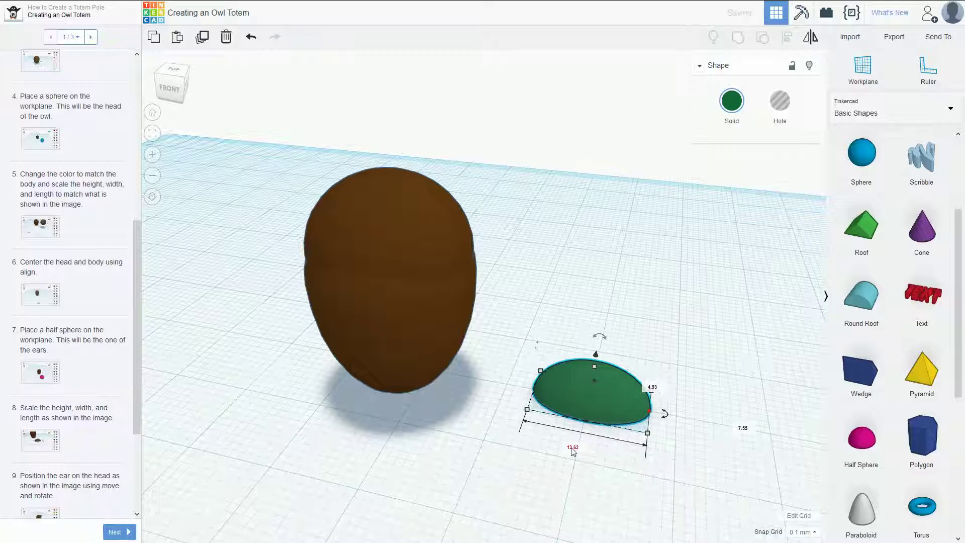
# Move the half-sphere ear about 13.8 mm toward the owl body and raise it about 22.4 mm to head level
pyautogui.moveTo(584, 455); pyautogui.dragTo(566, 325, button='right')
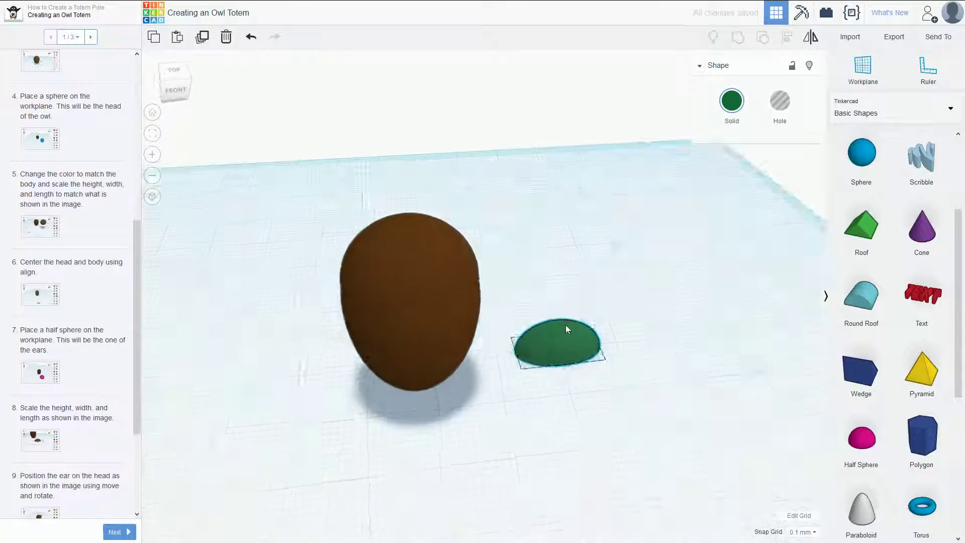
pyautogui.moveTo(566, 325); pyautogui.dragTo(488, 348)
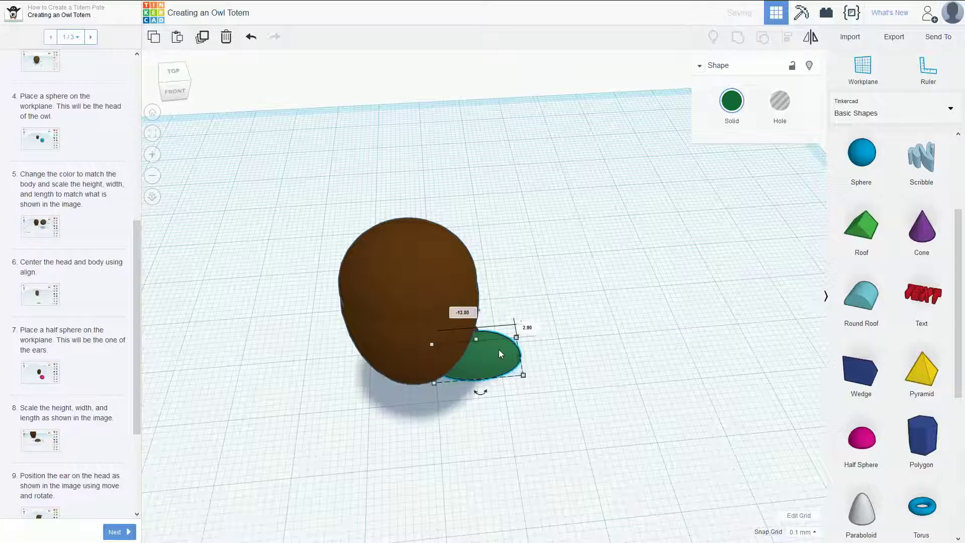
pyautogui.click(472, 329)
pyautogui.click(481, 346)
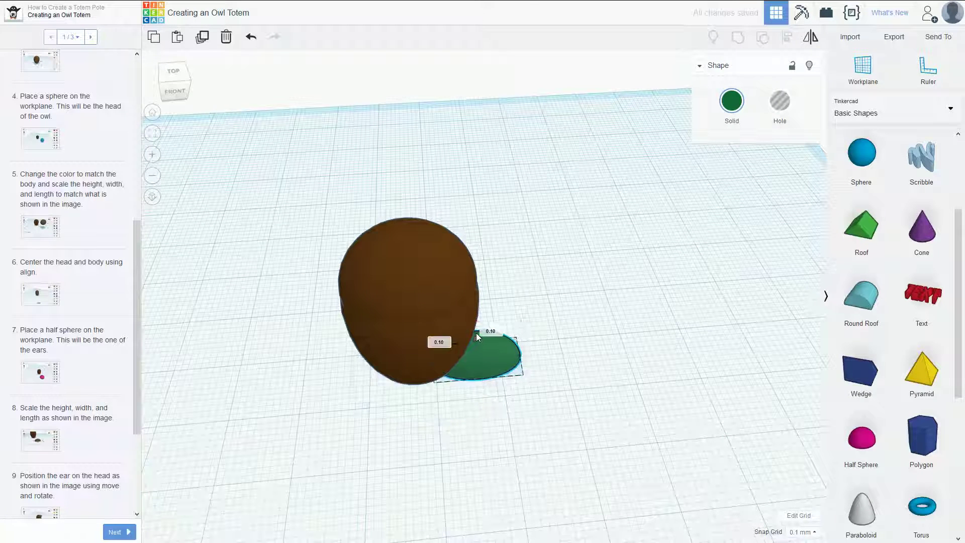
pyautogui.moveTo(479, 328); pyautogui.dragTo(455, 212)
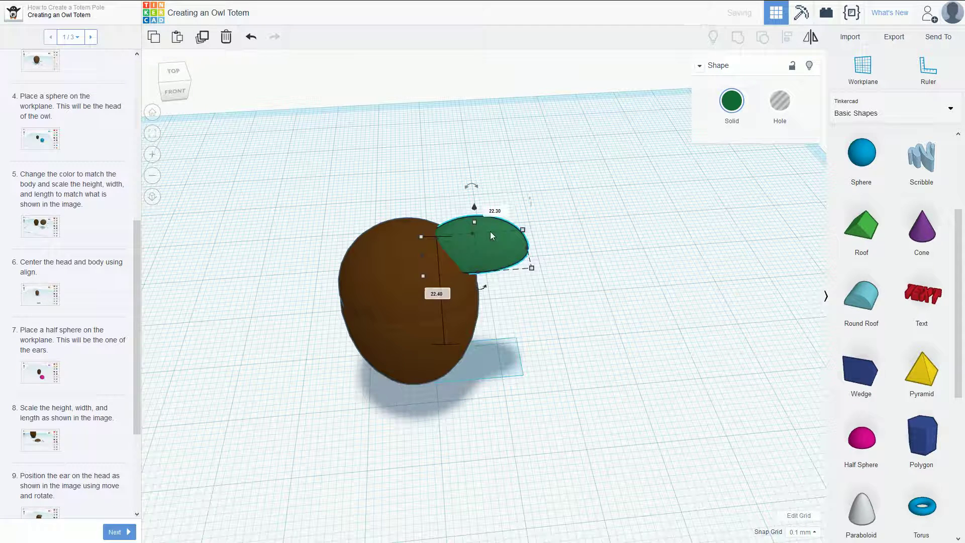
# Check the step 10 instruction image and shift the ear about 3.8 mm further into the side of the head
pyautogui.scroll(-3, 74, 414)
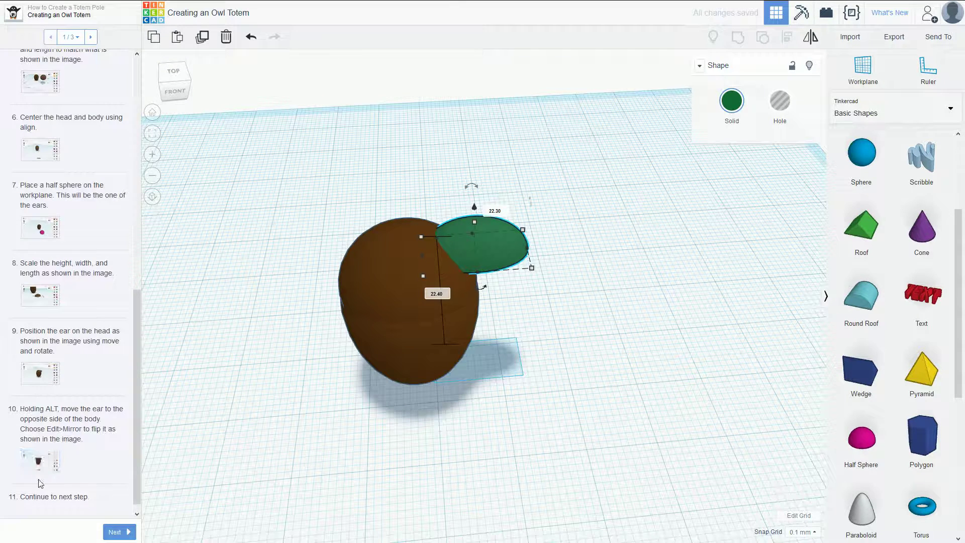
pyautogui.click(39, 463)
pyautogui.click(40, 464)
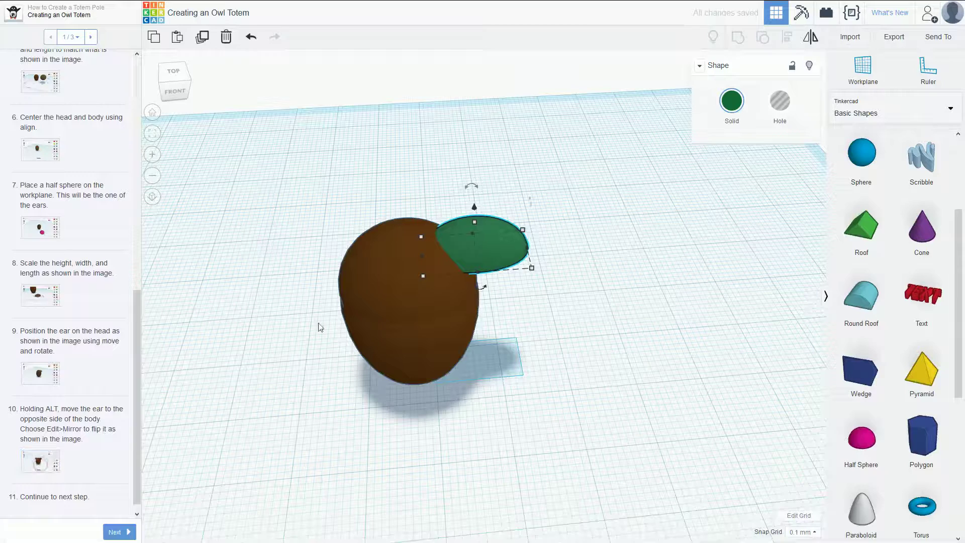
pyautogui.moveTo(463, 243); pyautogui.dragTo(439, 237)
pyautogui.click(52, 456)
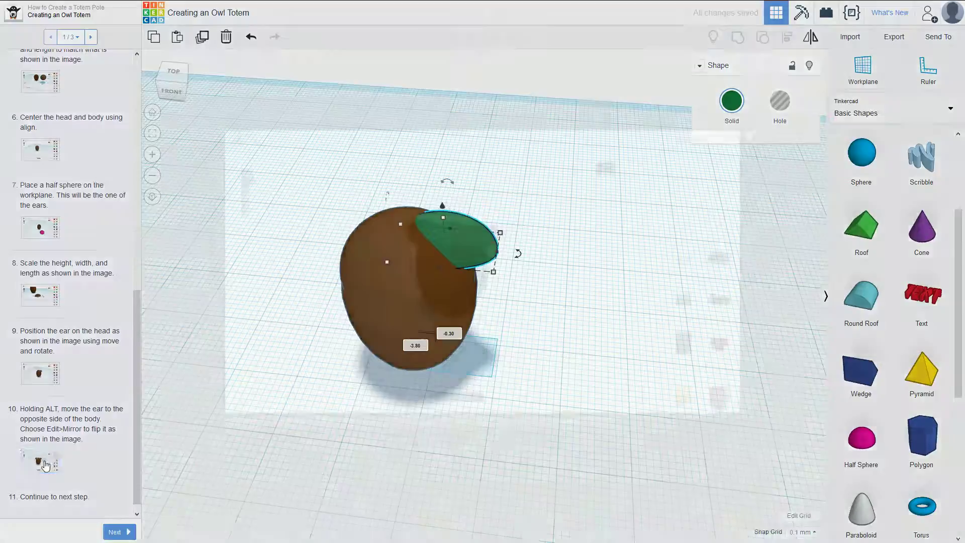
pyautogui.click(53, 456)
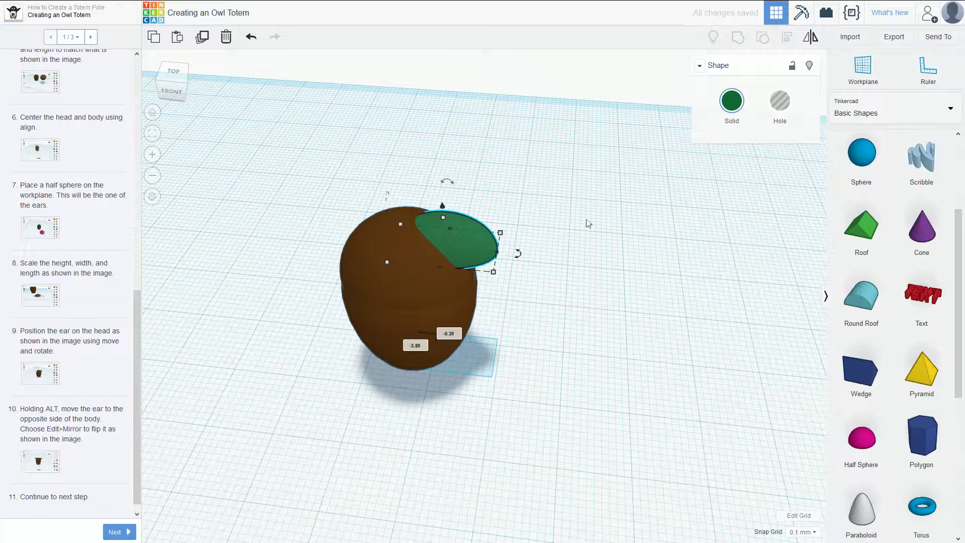
# Rotate the ear 22.5° in the front view so that its outer end tilts upward
pyautogui.moveTo(588, 223); pyautogui.dragTo(502, 212, button='right')
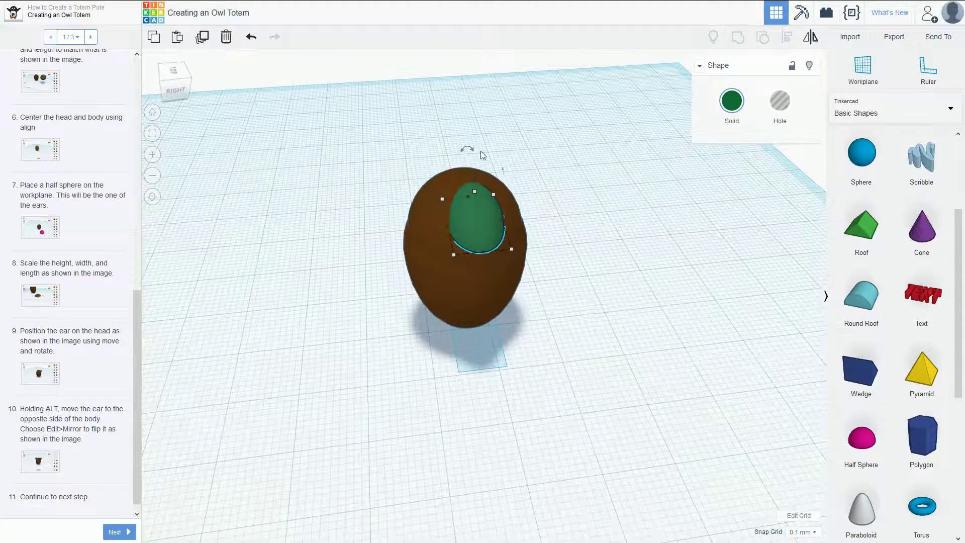
pyautogui.moveTo(470, 148); pyautogui.dragTo(446, 151)
pyautogui.moveTo(554, 274); pyautogui.dragTo(453, 176, button='right')
pyautogui.moveTo(445, 172); pyautogui.dragTo(436, 175)
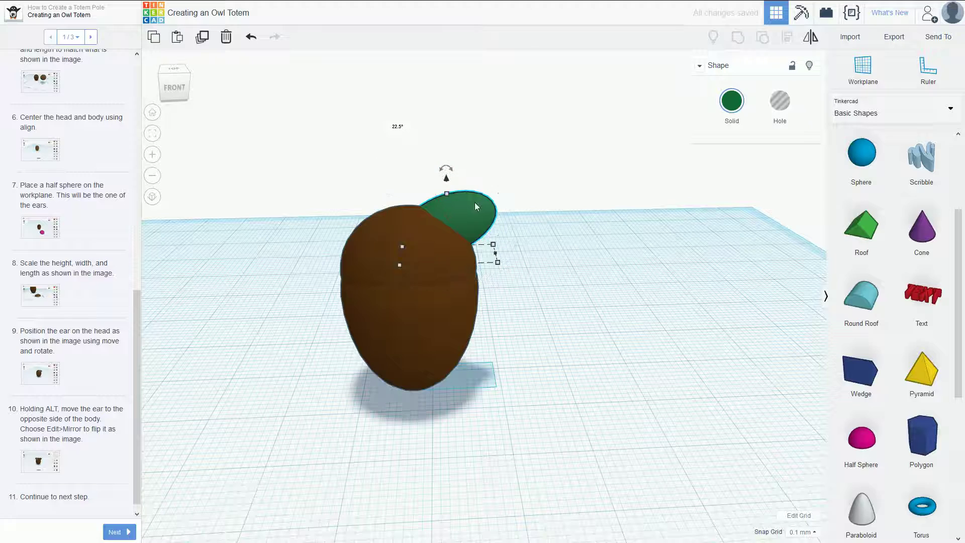
# Compare the ear with the step 10 image, then nudge it toward the front of the head and slightly higher
pyautogui.click(46, 457)
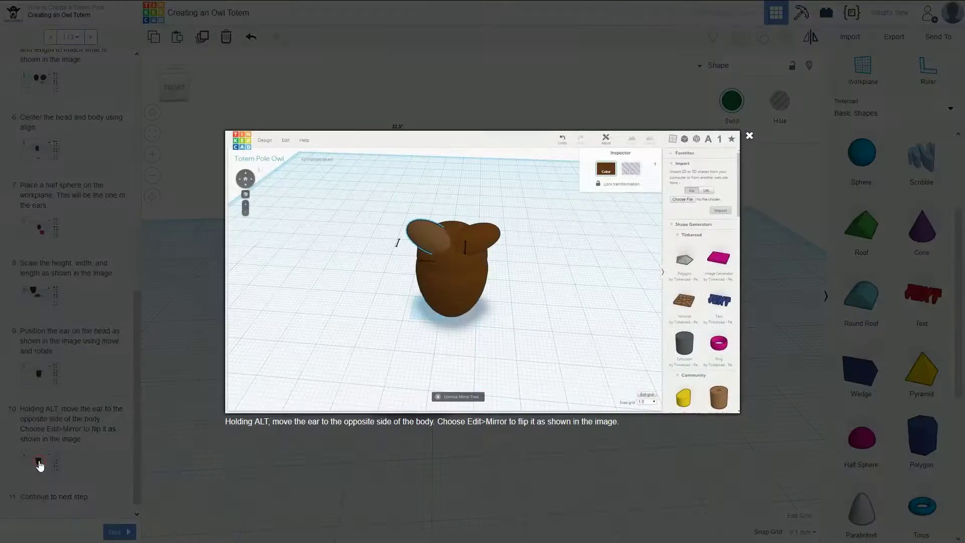
pyautogui.click(36, 461)
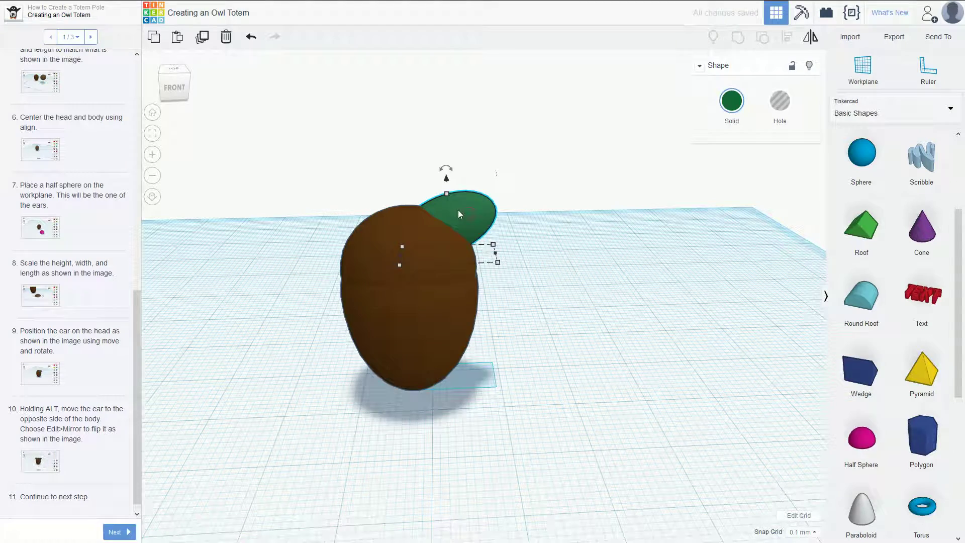
pyautogui.press('Down')
pyautogui.press('Down')
pyautogui.press('Down')
pyautogui.press('Down')
pyautogui.press('Down')
pyautogui.press('Down')
pyautogui.press('Down')
pyautogui.press('Down')
pyautogui.press('Down')
pyautogui.press('Down')
pyautogui.press('Down')
pyautogui.press('Down')
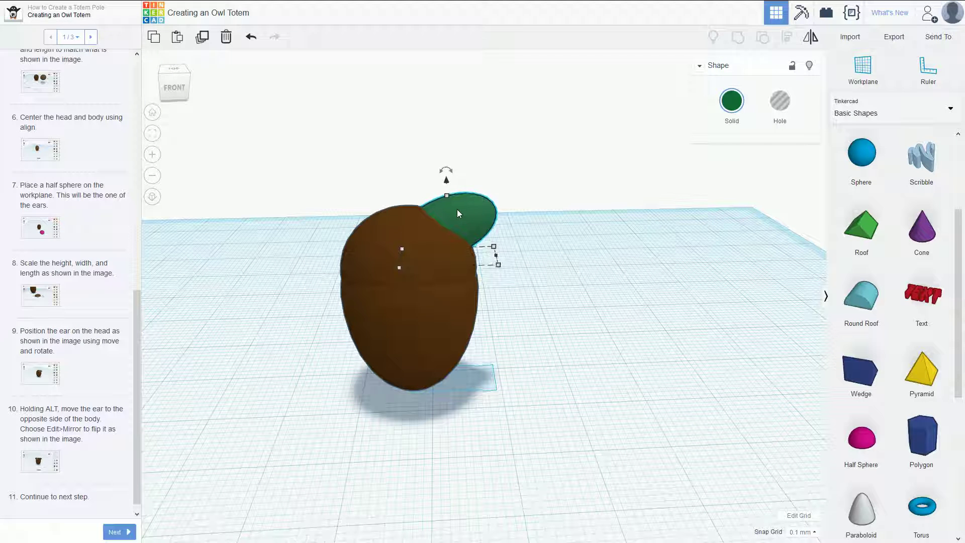
pyautogui.press('Down')
pyautogui.press('Down')
pyautogui.press('Down')
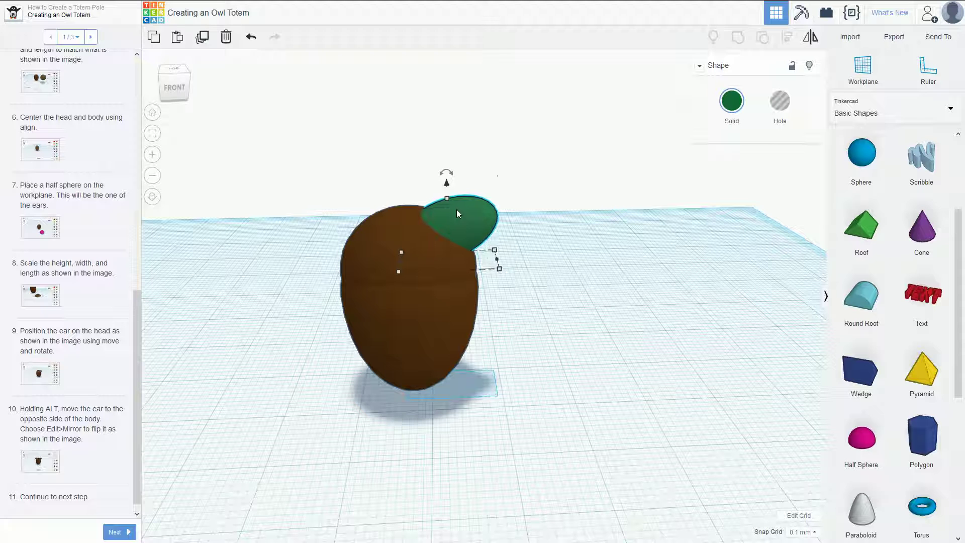
pyautogui.press('Up')
pyautogui.press('Up')
pyautogui.press('Up')
pyautogui.press('Up')
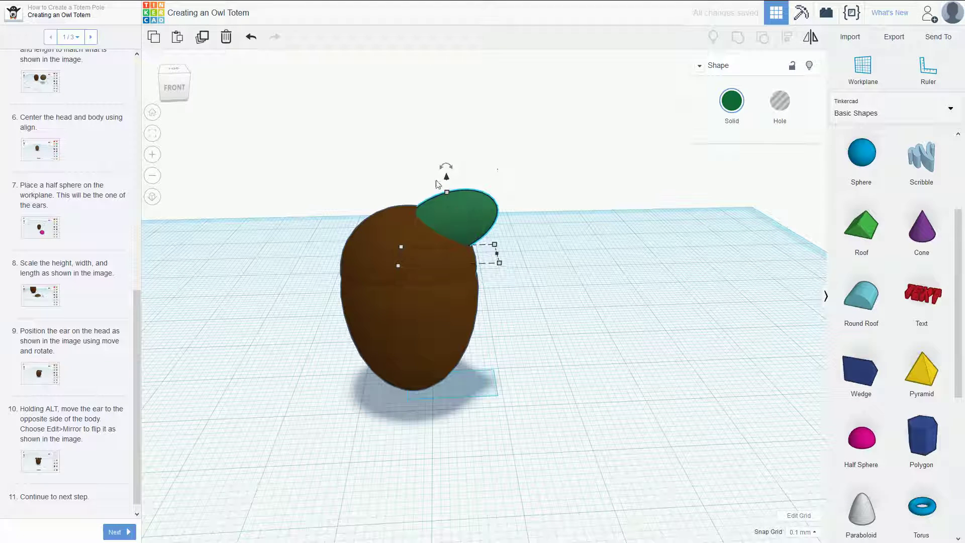
# Rotate the ear back by about 7° and nudge it slightly to refine its fit on the head
pyautogui.moveTo(447, 165); pyautogui.dragTo(461, 114)
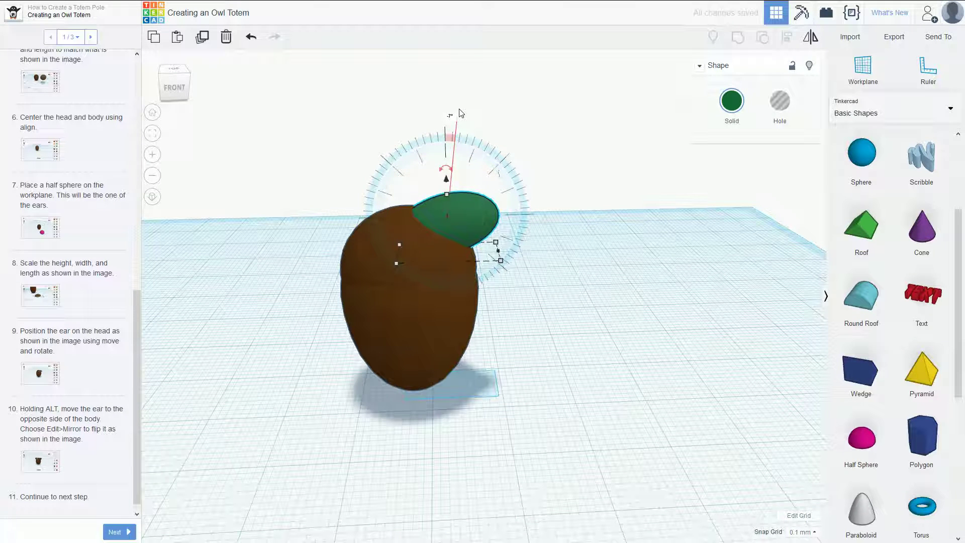
pyautogui.press('Down')
pyautogui.press('Down')
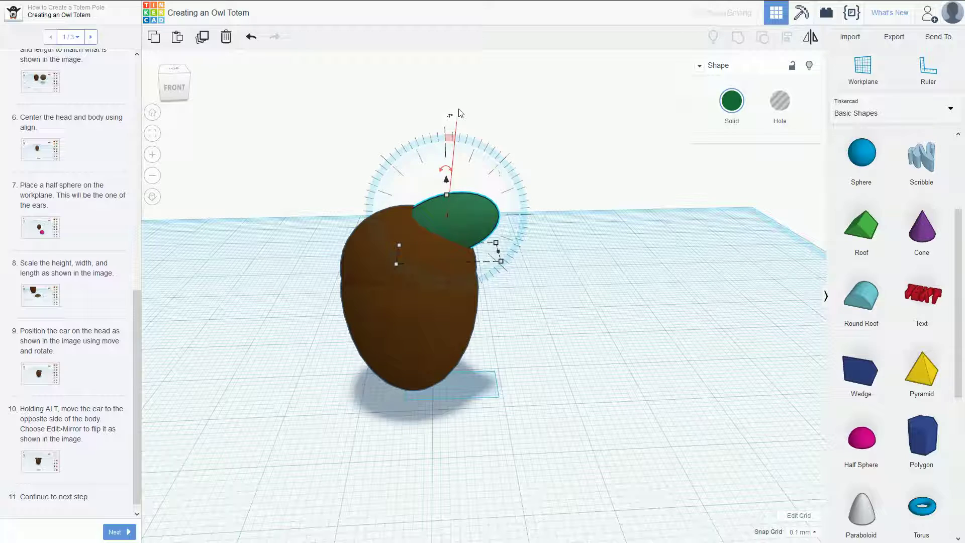
pyautogui.moveTo(460, 113); pyautogui.dragTo(460, 113)
# Consult the step 9 and 10 instruction images and tilt the ear toward the front of the head
pyautogui.click(40, 462)
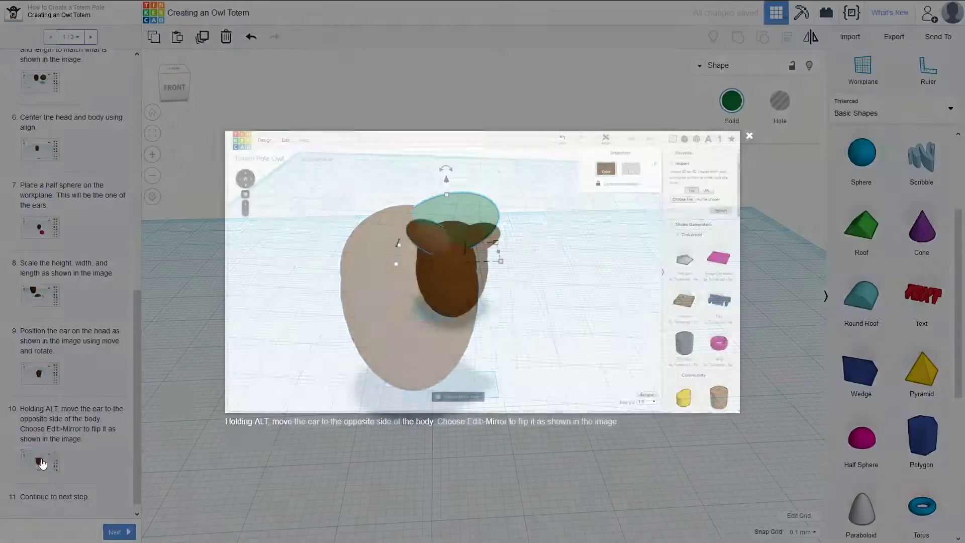
pyautogui.click(42, 421)
pyautogui.click(42, 375)
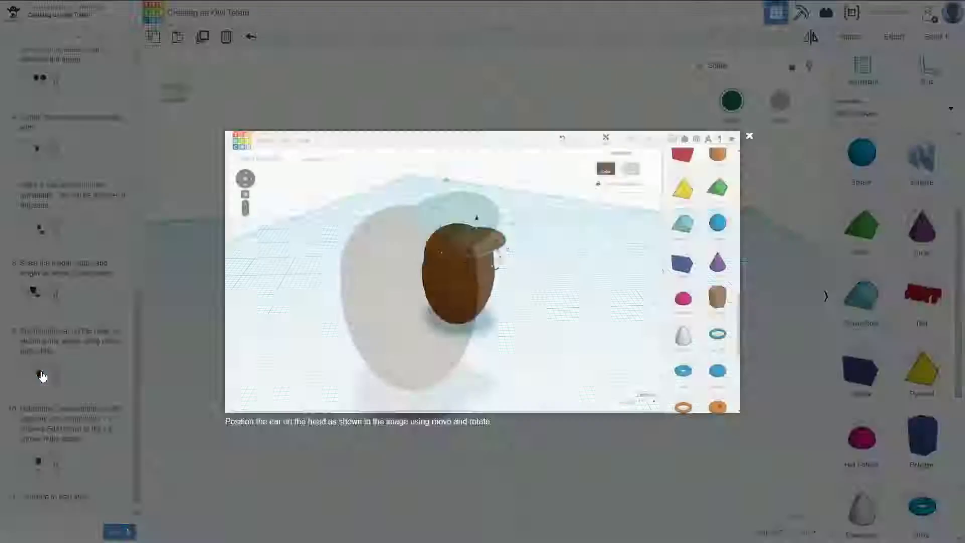
pyautogui.click(42, 374)
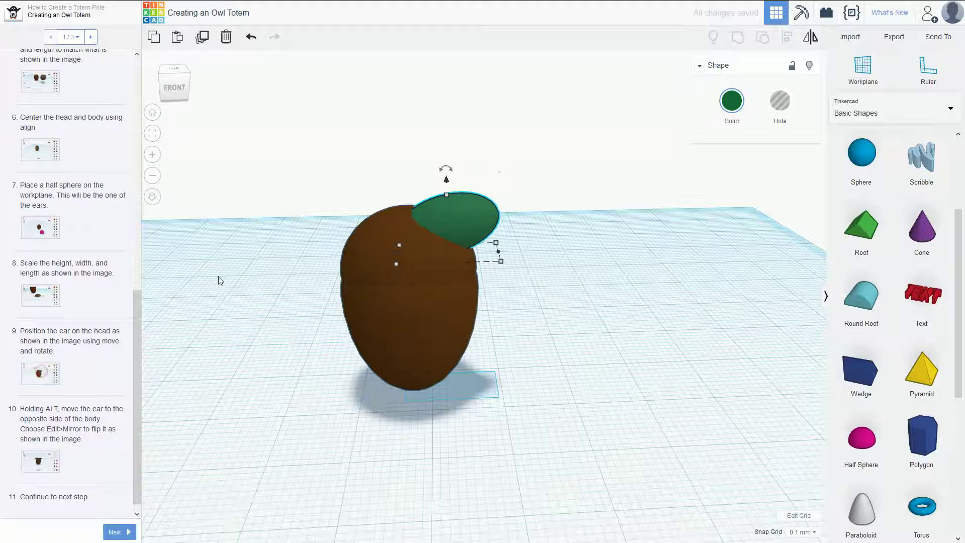
pyautogui.click(507, 162)
pyautogui.click(454, 206)
pyautogui.moveTo(446, 169)
pyautogui.mouseDown()
pyautogui.moveTo(466, 166)
pyautogui.moveTo(459, 159)
pyautogui.mouseUp()
pyautogui.moveTo(609, 137); pyautogui.dragTo(456, 181, button='right')
pyautogui.click(454, 180)
pyautogui.click(463, 205)
pyautogui.moveTo(545, 171); pyautogui.dragTo(467, 161, button='right')
pyautogui.moveTo(480, 156); pyautogui.dragTo(489, 154)
pyautogui.click(582, 160)
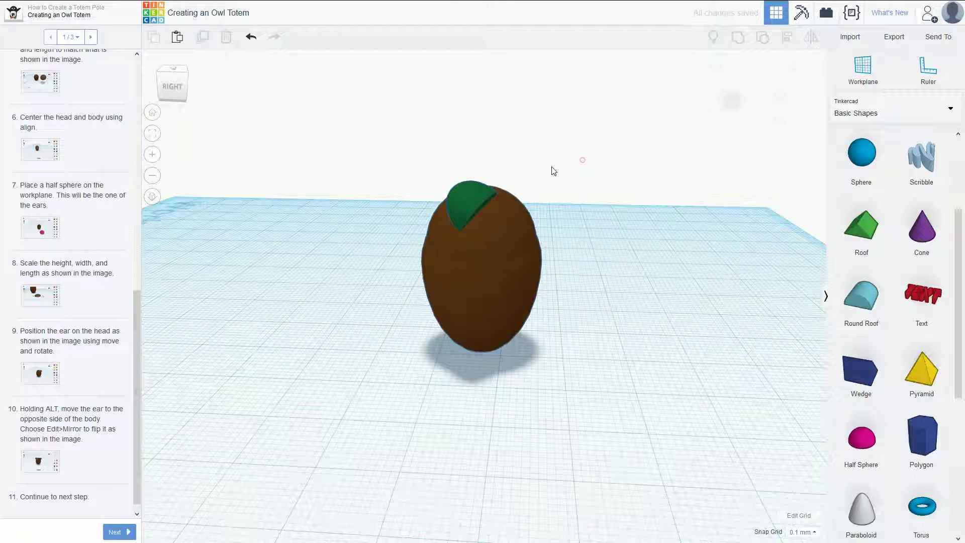
# Place a horizontally mirrored duplicate of the ear on the opposite side of the head
pyautogui.click(475, 205)
pyautogui.moveTo(475, 242); pyautogui.dragTo(488, 273, button='right')
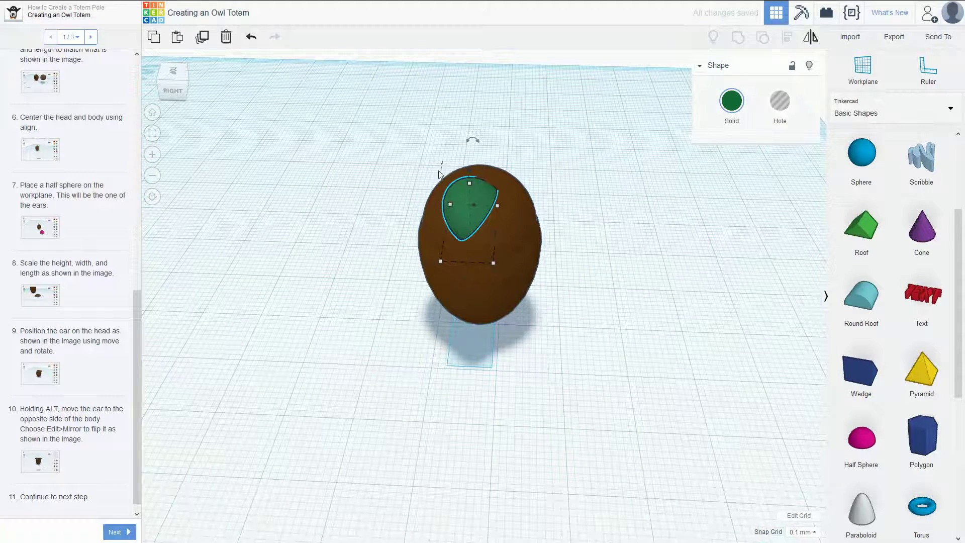
pyautogui.moveTo(516, 231); pyautogui.dragTo(519, 220)
pyautogui.moveTo(597, 148); pyautogui.dragTo(809, 101, button='right')
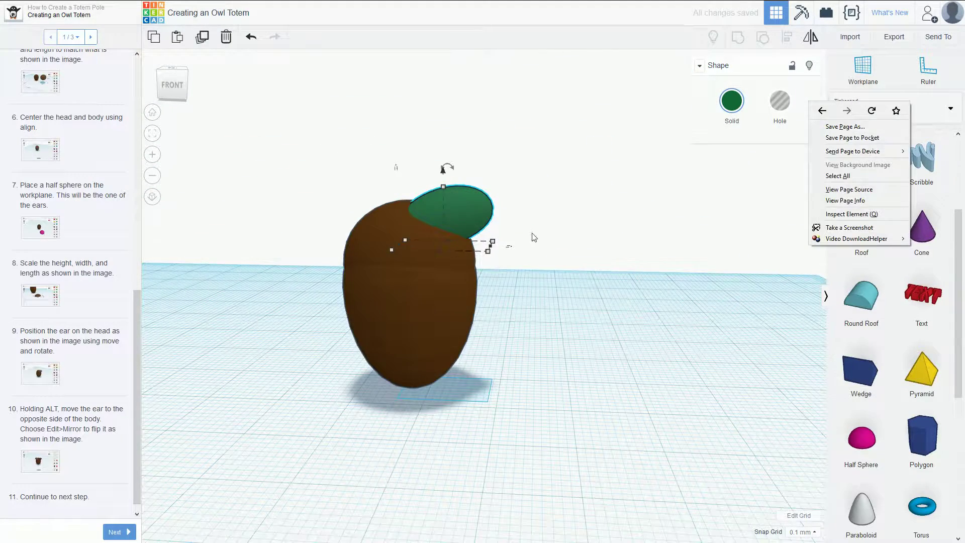
pyautogui.moveTo(532, 234)
pyautogui.mouseDown(button='right')
pyautogui.moveTo(525, 249)
pyautogui.moveTo(550, 235)
pyautogui.mouseUp(button='right')
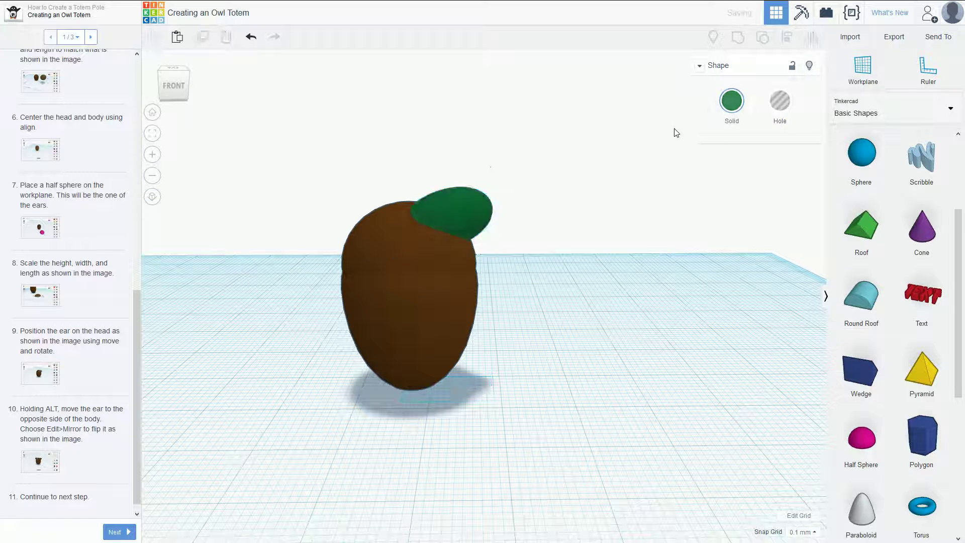
pyautogui.click(810, 36)
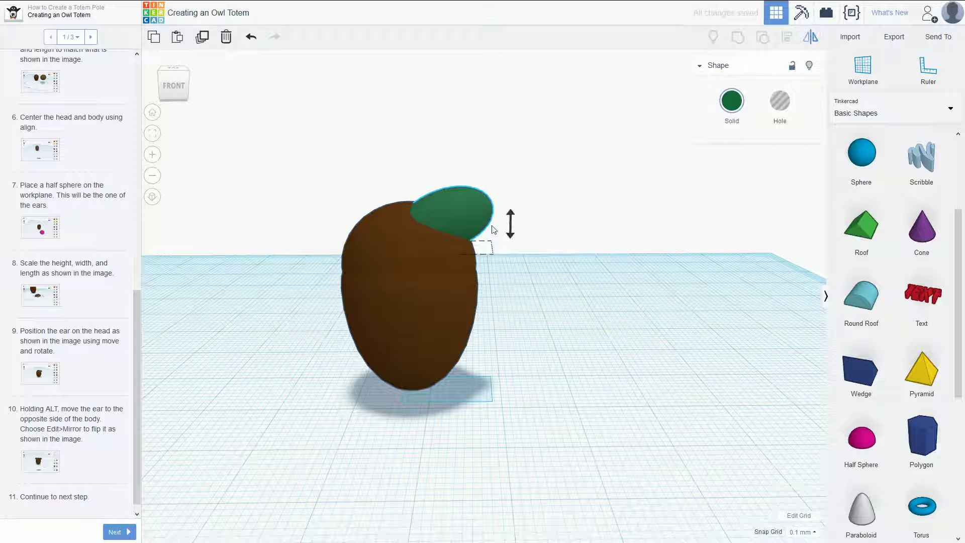
pyautogui.click(449, 259)
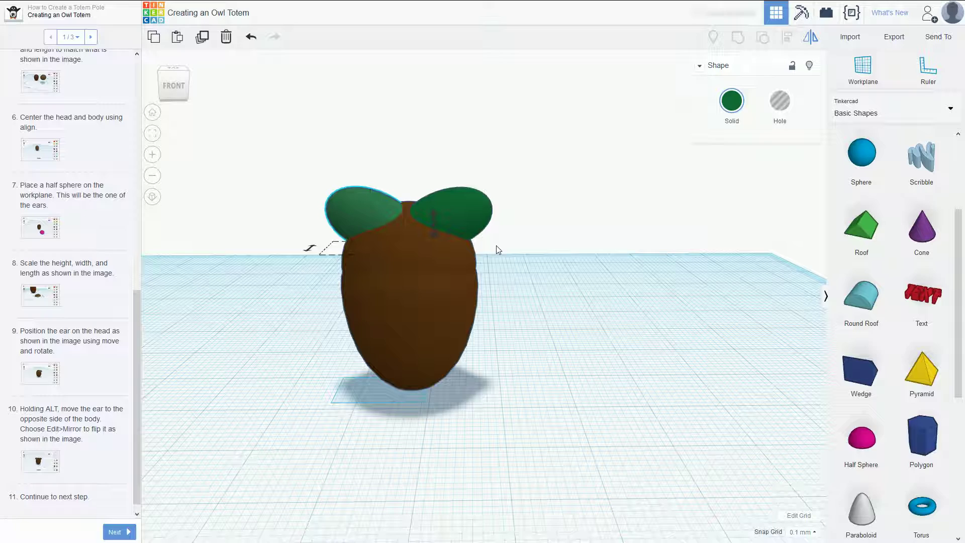
# Advance to the "Adding the Eyes and Beak" page and examine its overview image and the step 1 and 2 images
pyautogui.moveTo(497, 245)
pyautogui.mouseDown(button='right')
pyautogui.moveTo(553, 272)
pyautogui.moveTo(480, 264)
pyautogui.mouseUp(button='right')
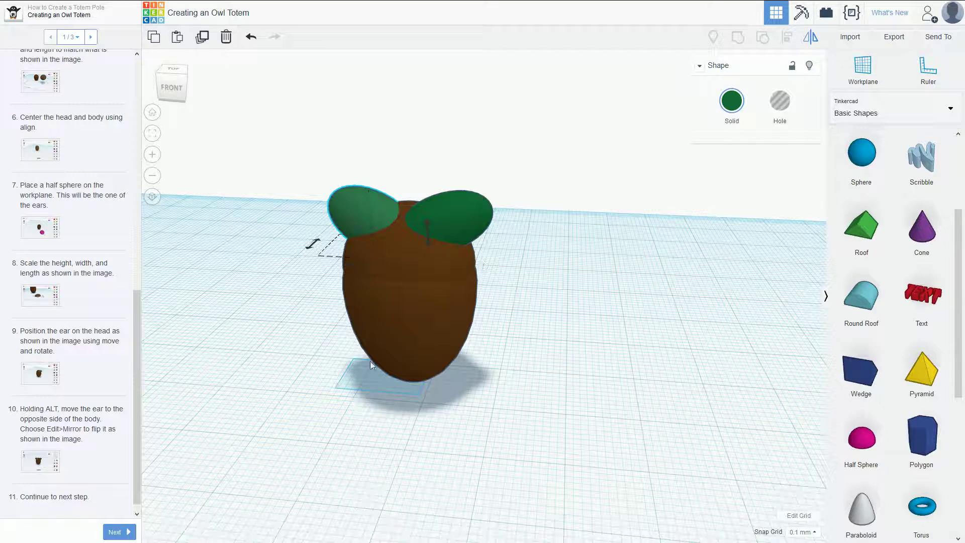
pyautogui.click(117, 532)
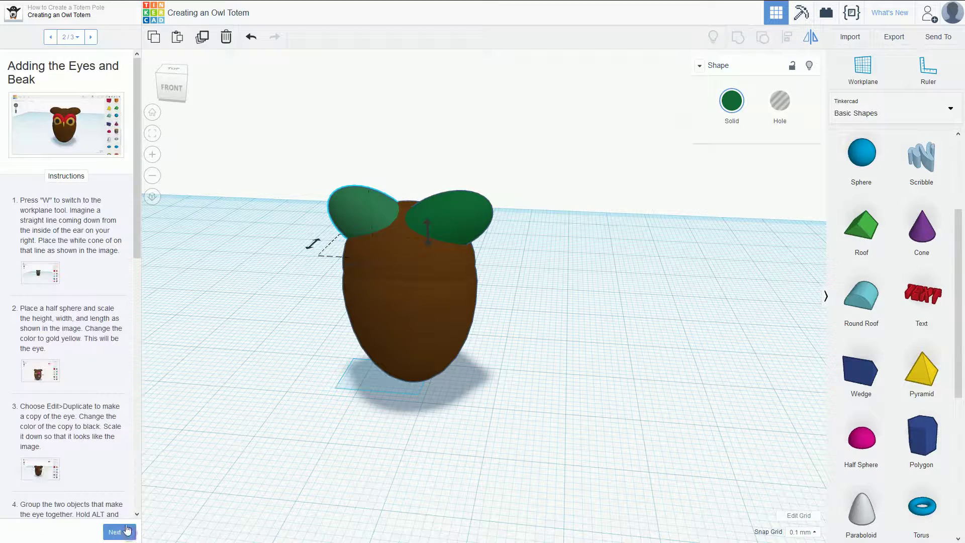
pyautogui.click(70, 115)
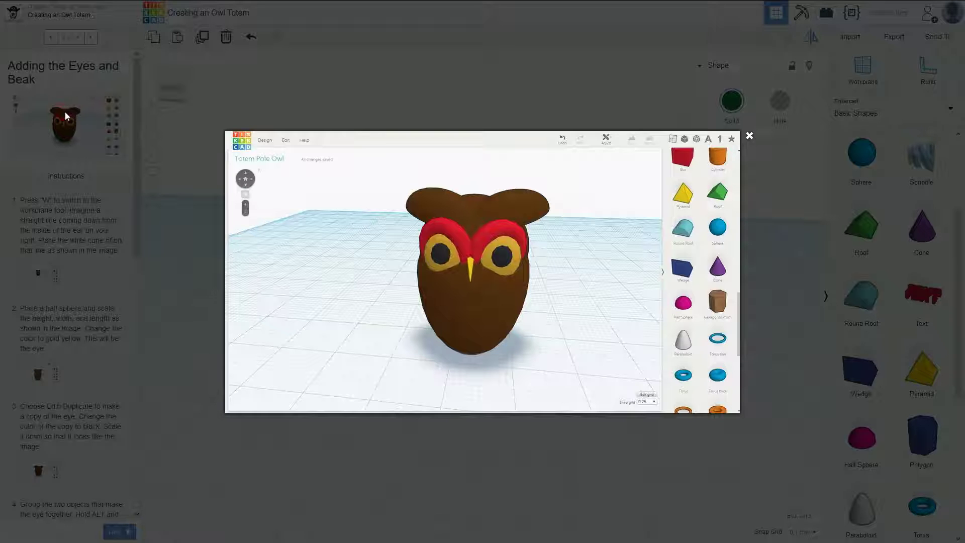
pyautogui.click(40, 191)
pyautogui.click(38, 275)
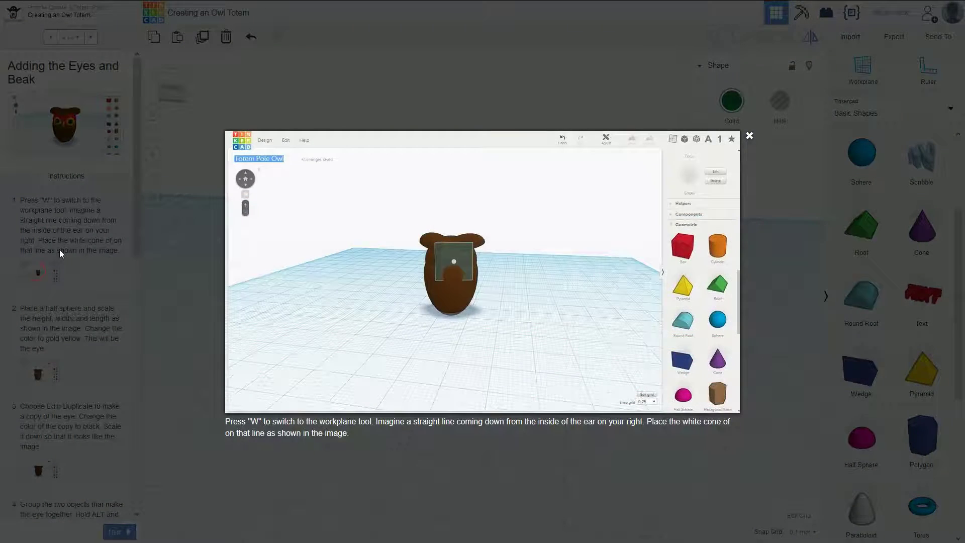
pyautogui.click(92, 228)
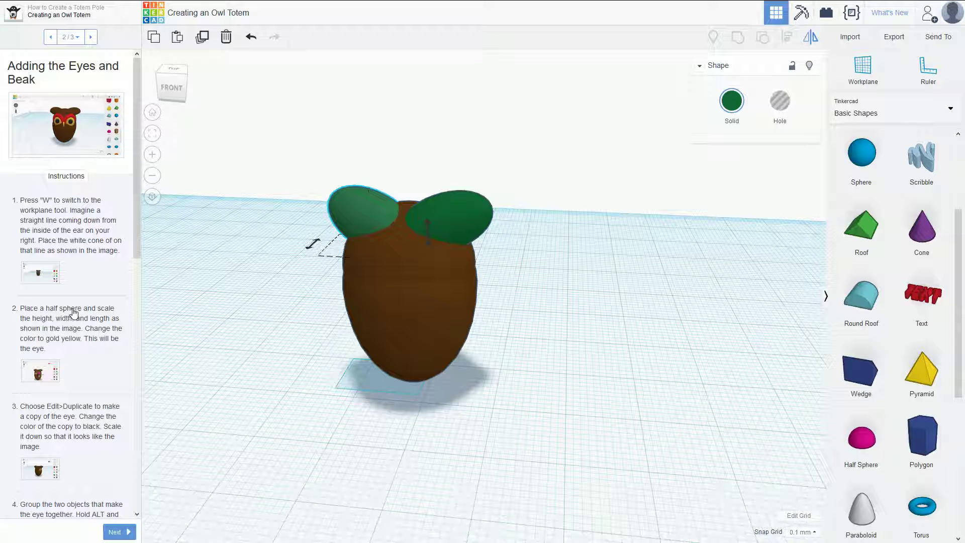
pyautogui.click(37, 282)
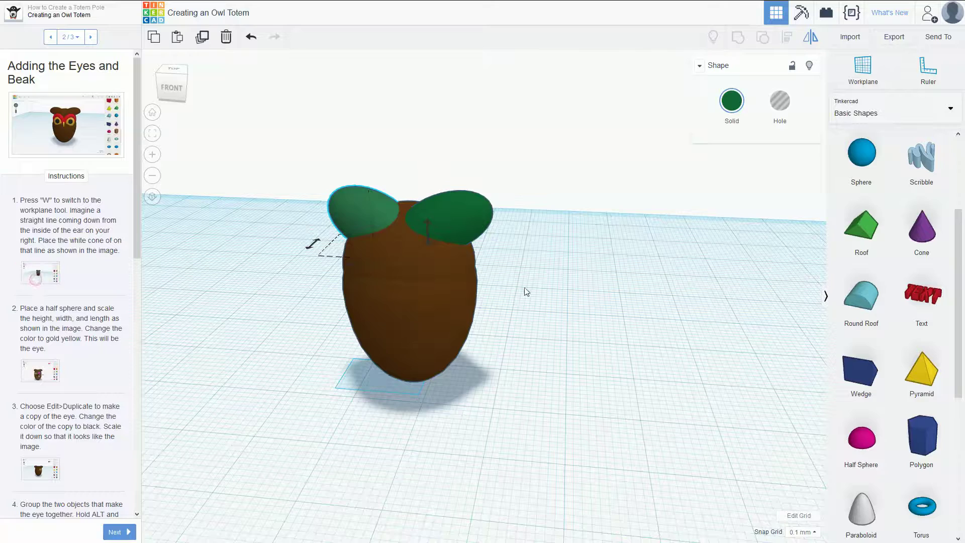
pyautogui.click(525, 288)
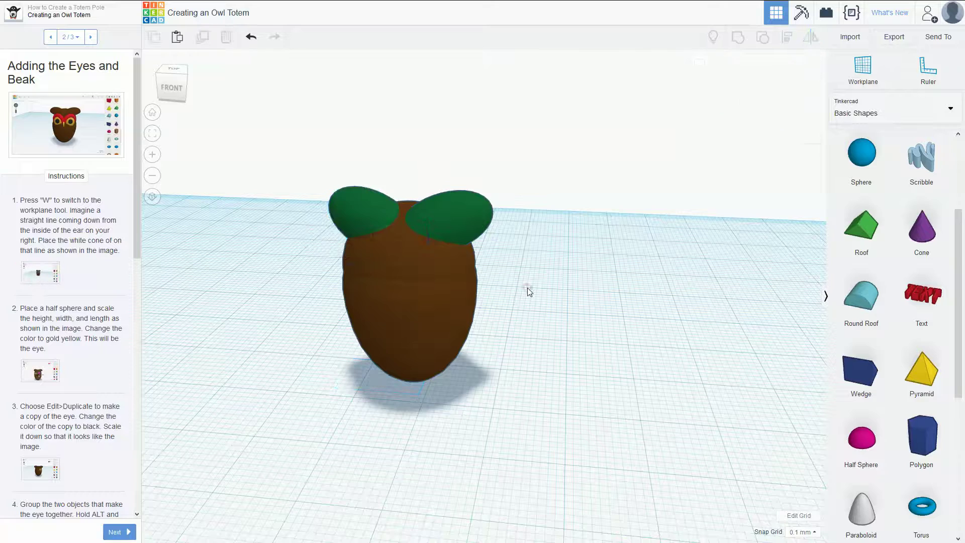
pyautogui.moveTo(488, 315); pyautogui.dragTo(518, 286, button='right')
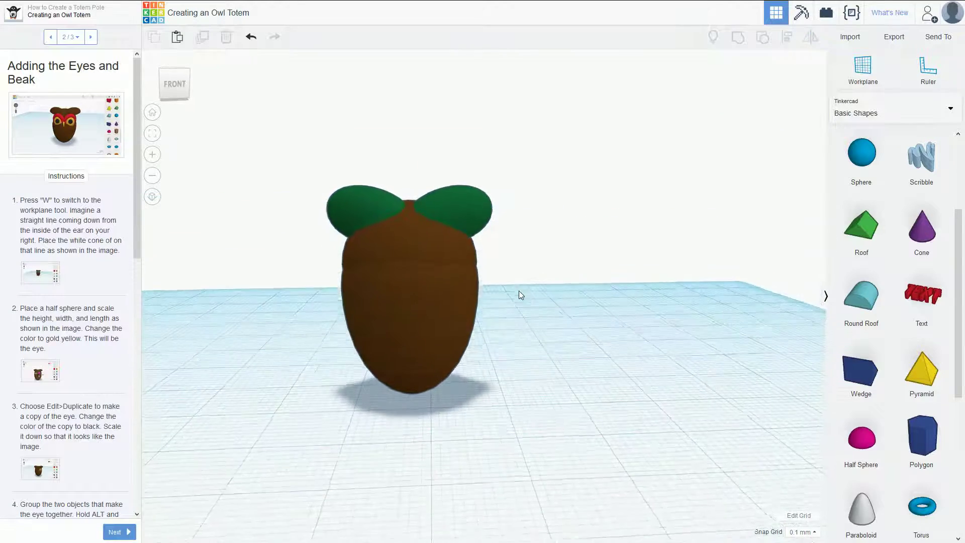
pyautogui.click(39, 374)
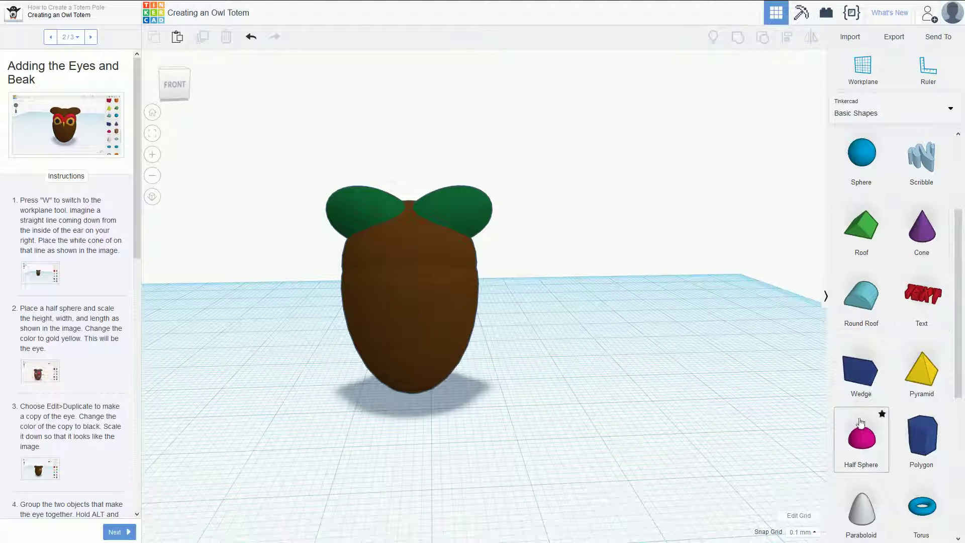
# Set a workplane on the owl's face below an ear and place a half sphere there, scaled down to about 4.8 mm wide
pyautogui.press('w')
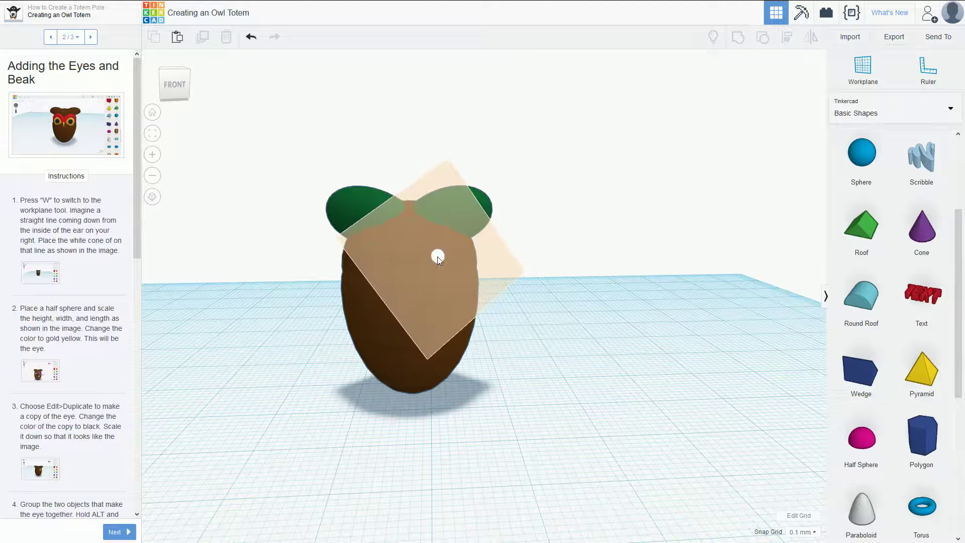
pyautogui.click(433, 255)
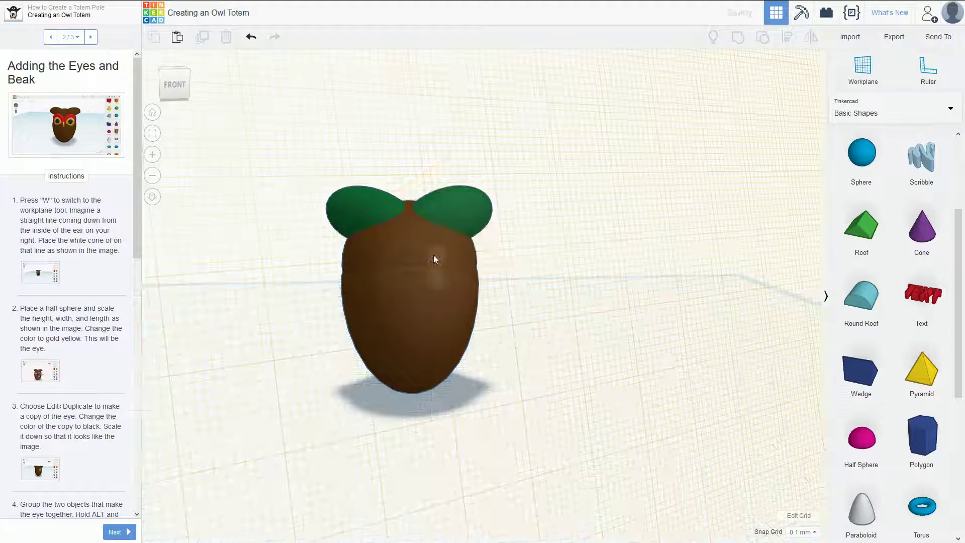
pyautogui.moveTo(867, 449); pyautogui.dragTo(436, 255)
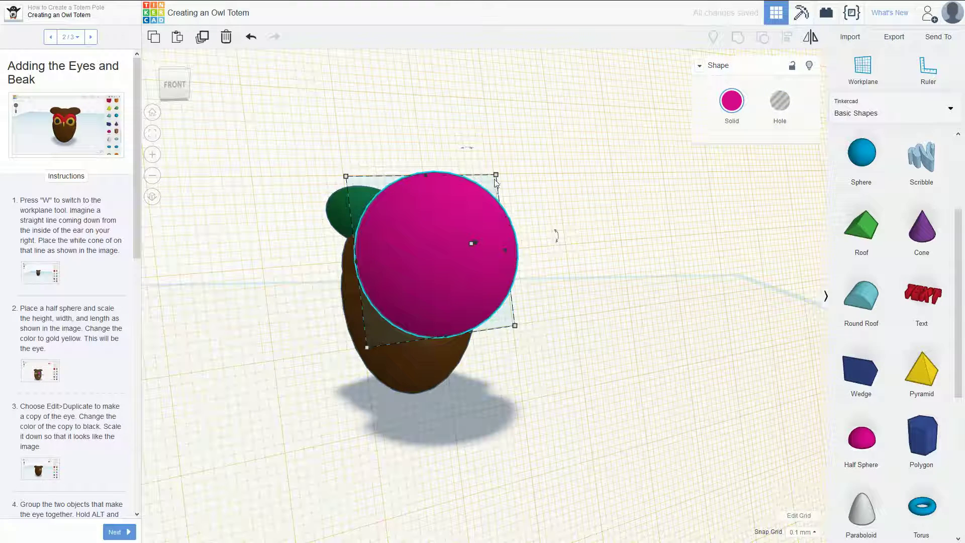
pyautogui.moveTo(497, 181); pyautogui.dragTo(450, 239)
# Examine the step 2 and step 3 images for the size and placement of the eye
pyautogui.click(43, 365)
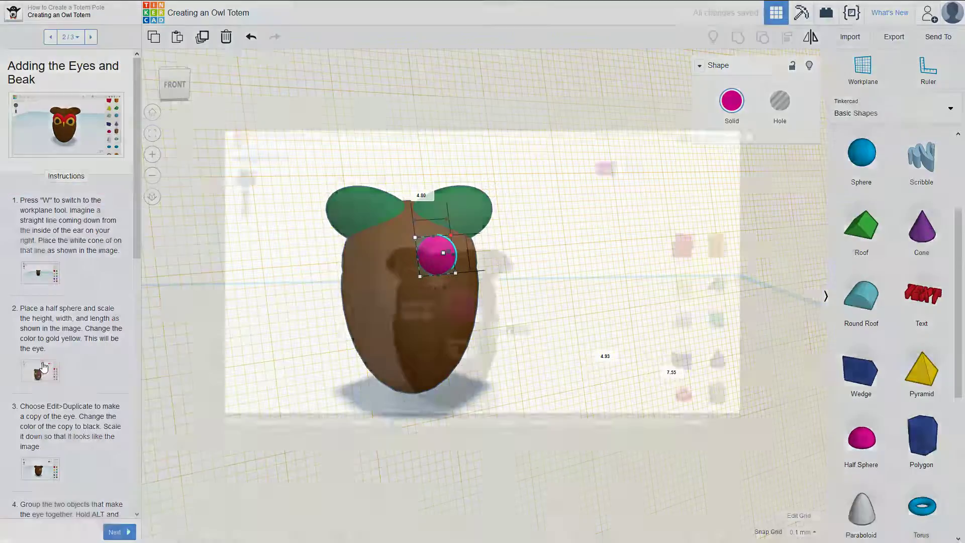
pyautogui.click(43, 364)
pyautogui.click(47, 475)
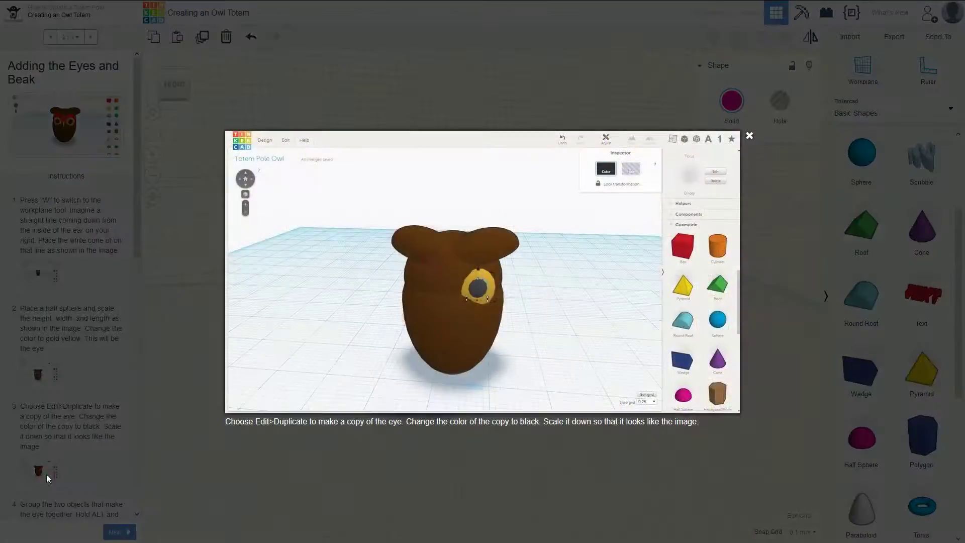
pyautogui.click(46, 475)
pyautogui.click(39, 470)
pyautogui.click(175, 333)
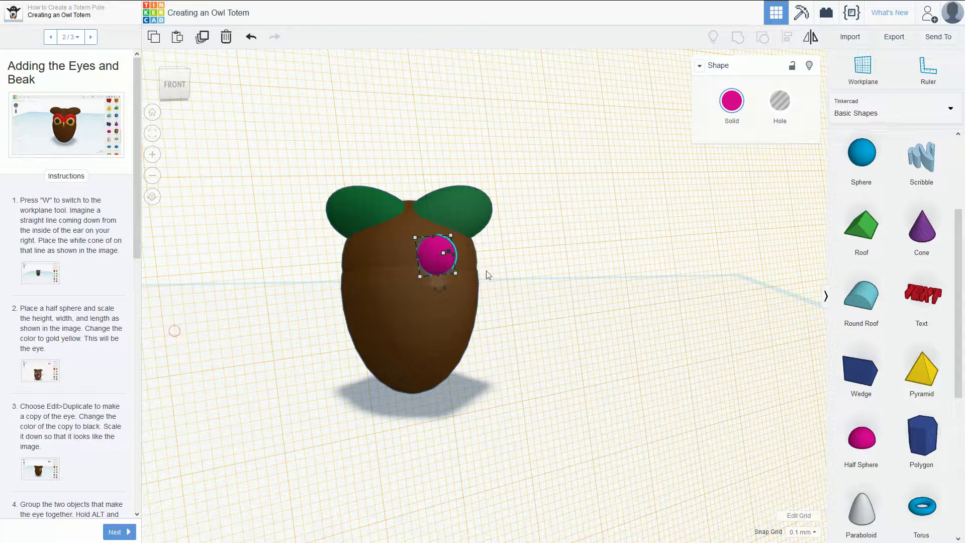
# Sink the half sphere about 0.5 mm into the face and nudge it sideways, away from the face's center
pyautogui.moveTo(491, 260); pyautogui.dragTo(323, 270, button='right')
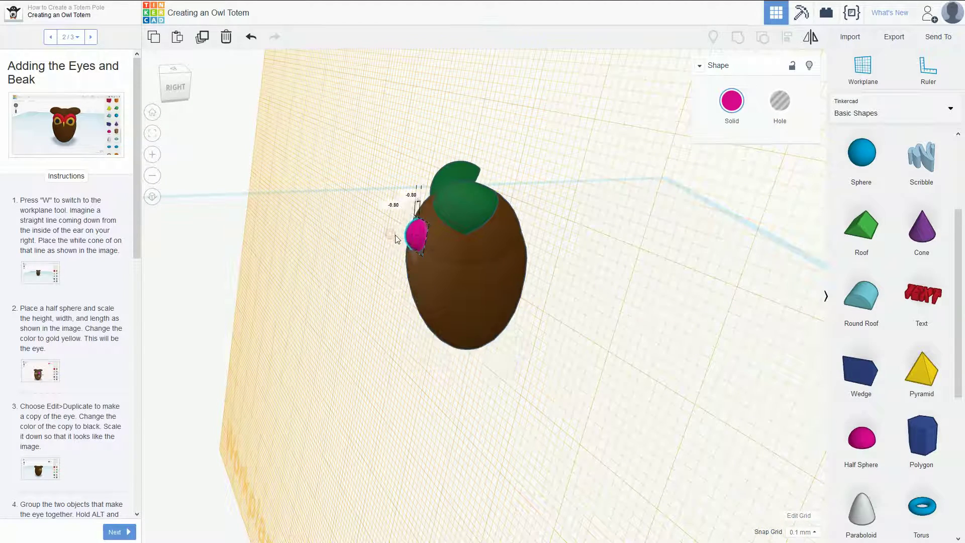
pyautogui.moveTo(332, 256); pyautogui.dragTo(498, 240, button='right')
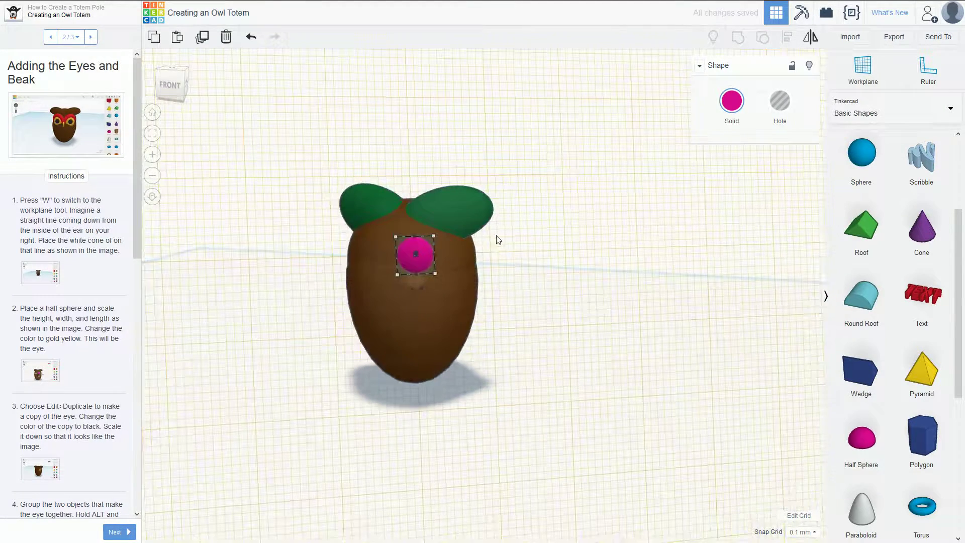
pyautogui.press('Right')
pyautogui.press('Right')
pyautogui.press('Right')
pyautogui.press('Right')
pyautogui.press('Right')
pyautogui.press('Right')
pyautogui.press('Right')
pyautogui.press('Right')
pyautogui.press('Right')
pyautogui.press('Right')
pyautogui.press('Right')
pyautogui.press('Right')
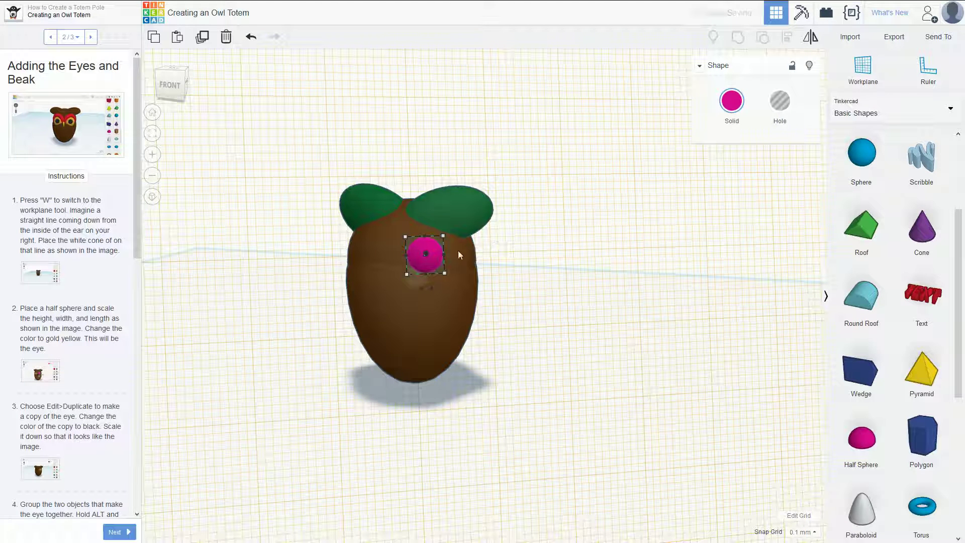
# Reposition the half sphere below the ear, undo the stray change, and push it back into the face
pyautogui.click(425, 254)
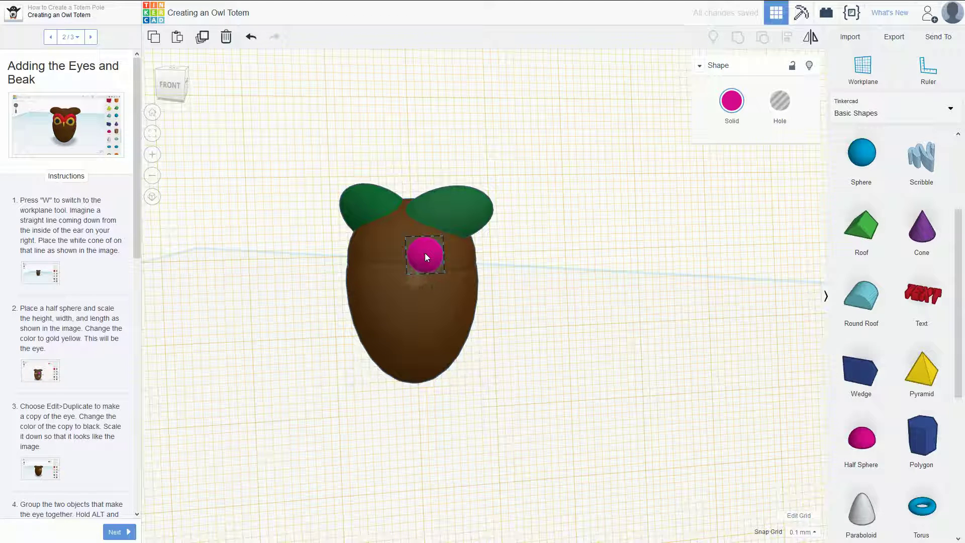
pyautogui.moveTo(425, 254); pyautogui.dragTo(431, 251)
pyautogui.moveTo(503, 248); pyautogui.dragTo(363, 236, button='right')
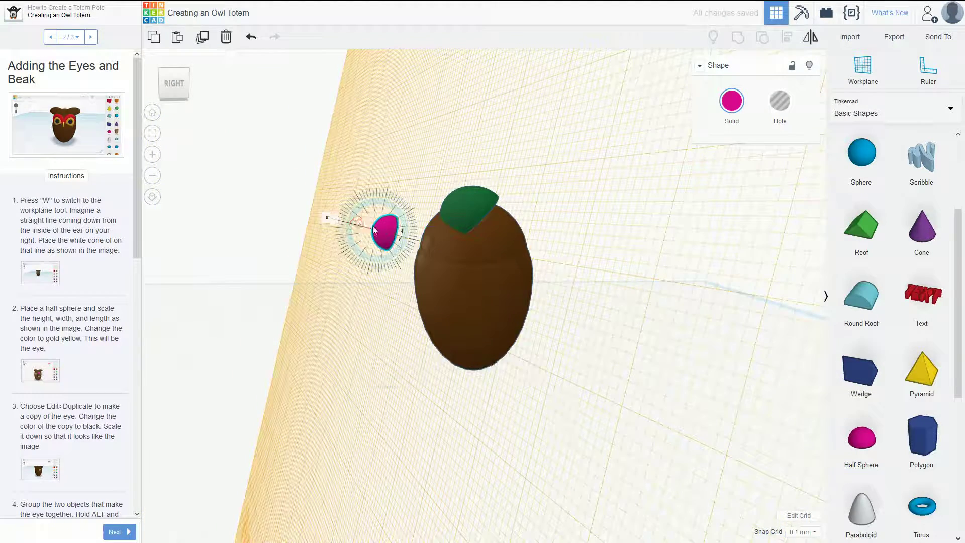
pyautogui.hotkey('ctrl', 'z')
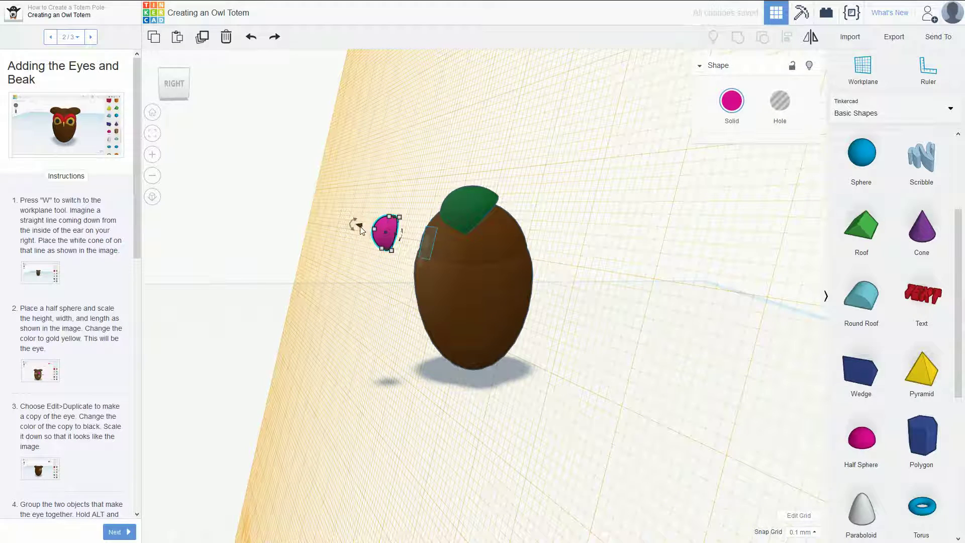
pyautogui.moveTo(363, 227); pyautogui.dragTo(410, 238)
pyautogui.moveTo(416, 240); pyautogui.dragTo(543, 278, button='right')
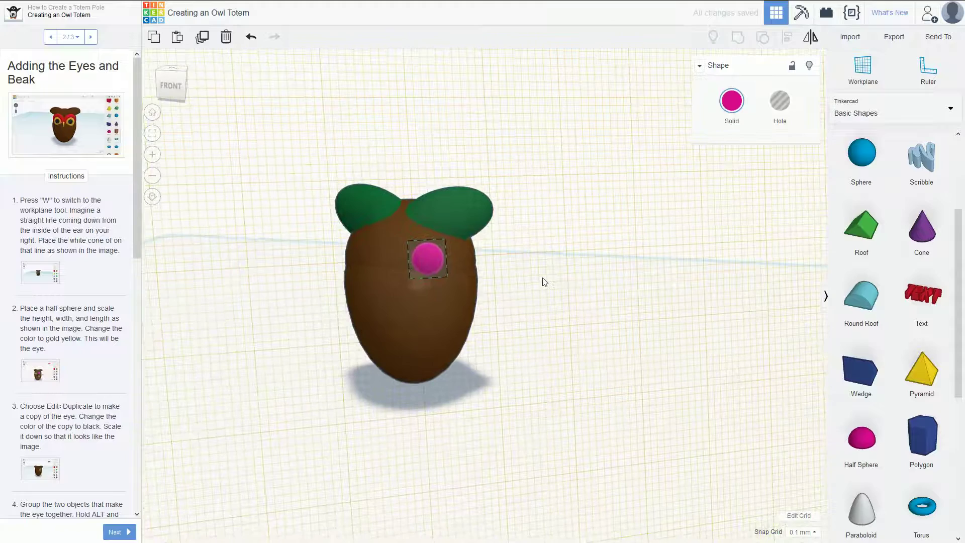
# Enlarge the eye half sphere to match the step 3 image and sink it deeper into the face
pyautogui.click(48, 477)
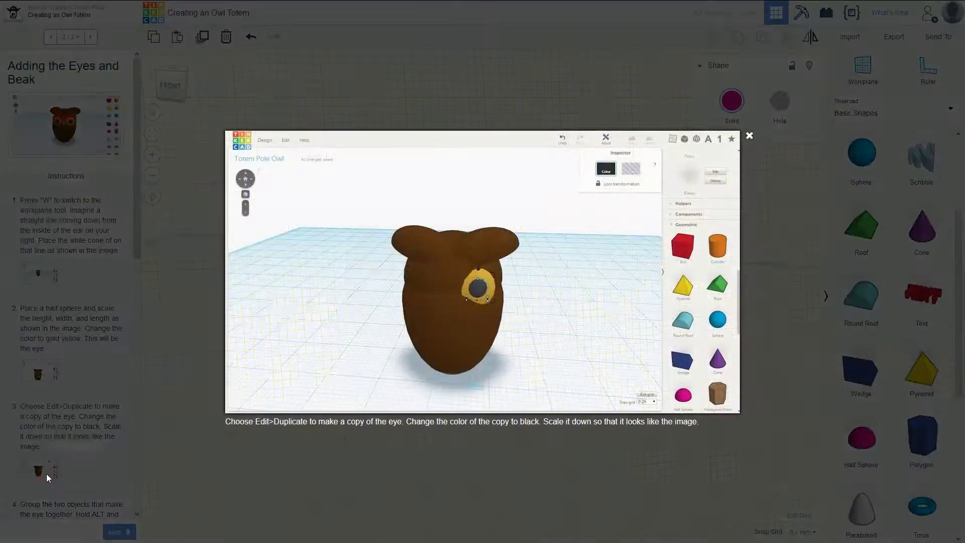
pyautogui.click(47, 473)
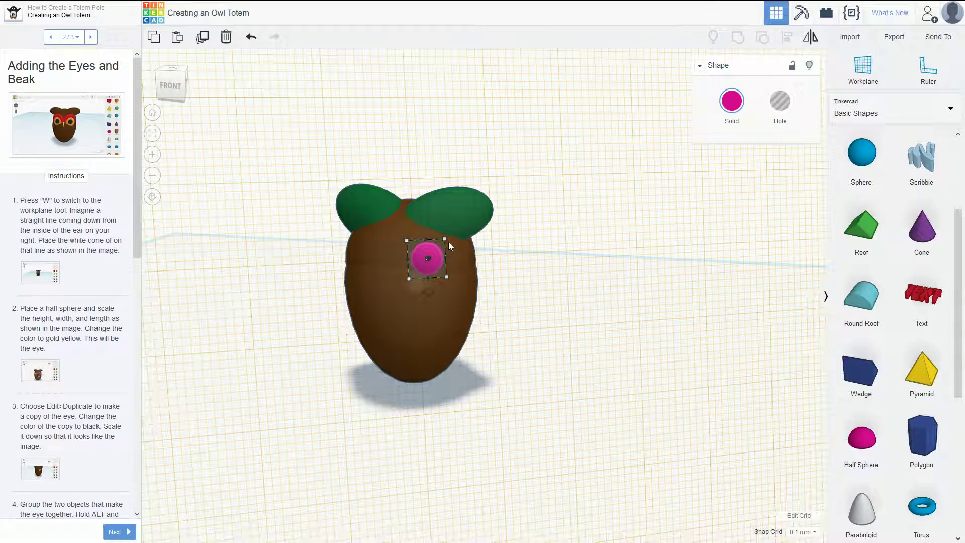
pyautogui.moveTo(445, 238); pyautogui.dragTo(442, 264)
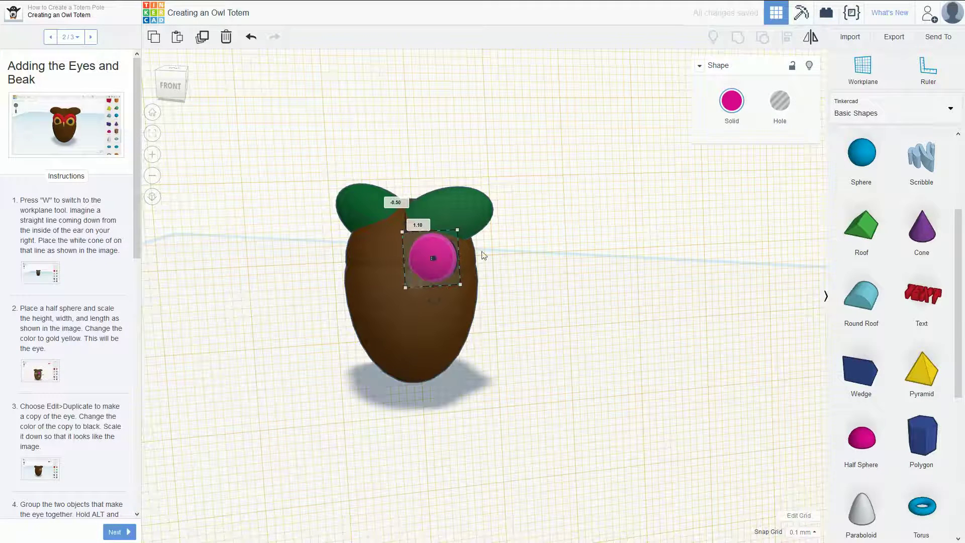
pyautogui.moveTo(448, 261); pyautogui.dragTo(412, 236, button='right')
pyautogui.moveTo(410, 233); pyautogui.dragTo(364, 261)
pyautogui.moveTo(363, 261); pyautogui.dragTo(541, 259, button='right')
pyautogui.moveTo(297, 347); pyautogui.dragTo(370, 338, button='right')
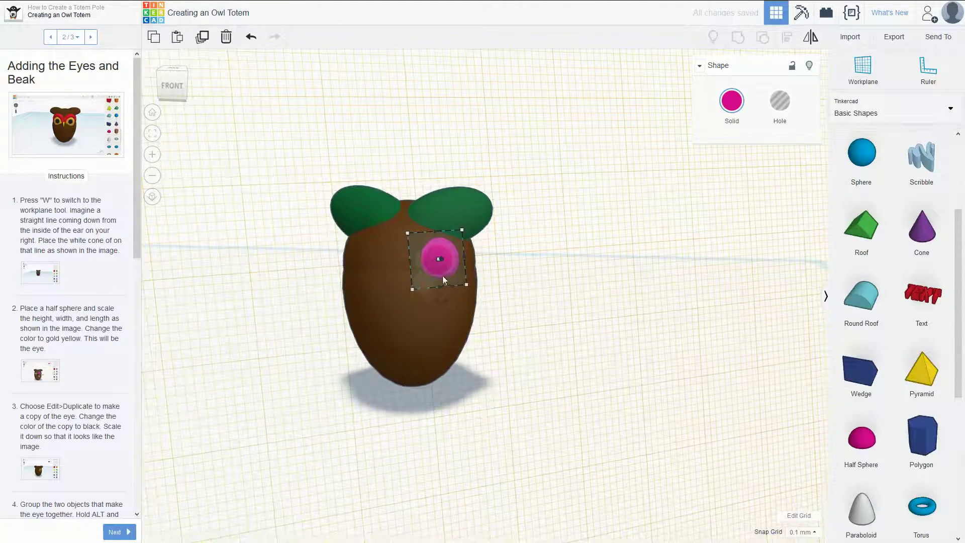
# Undo the last sideways shift of the eye and pull it about 0.9 mm outward from the face
pyautogui.moveTo(442, 259); pyautogui.dragTo(437, 260)
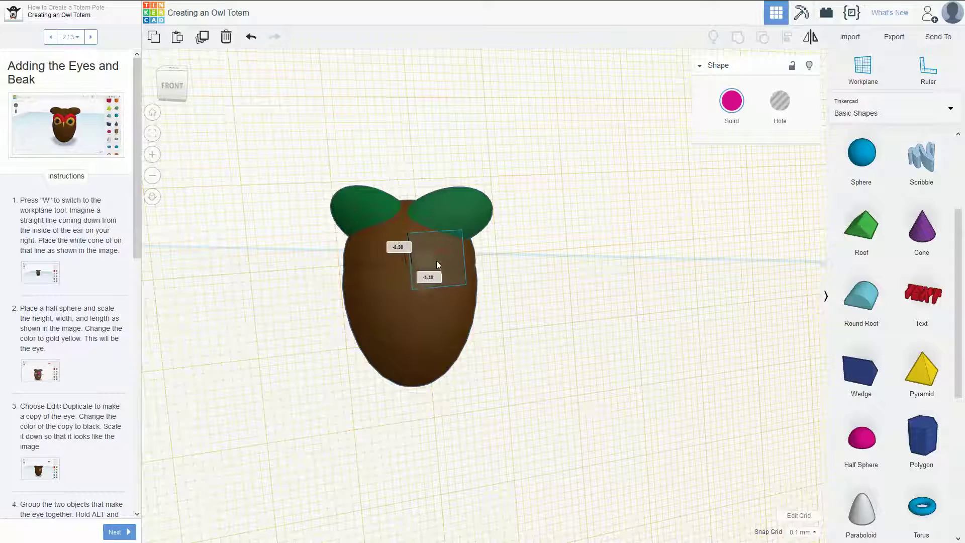
pyautogui.hotkey('ctrl', 'z')
pyautogui.moveTo(450, 260); pyautogui.dragTo(402, 246, button='right')
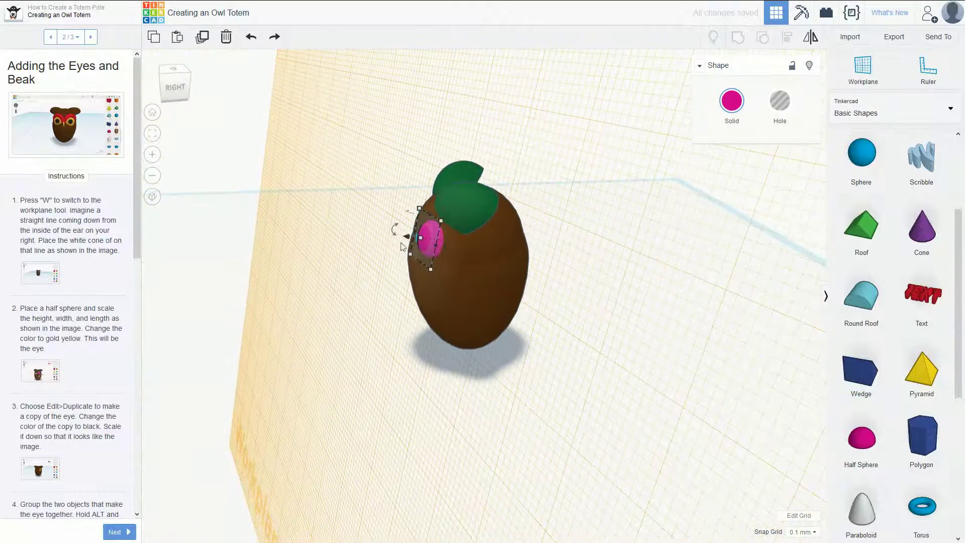
pyautogui.moveTo(409, 238); pyautogui.dragTo(402, 235)
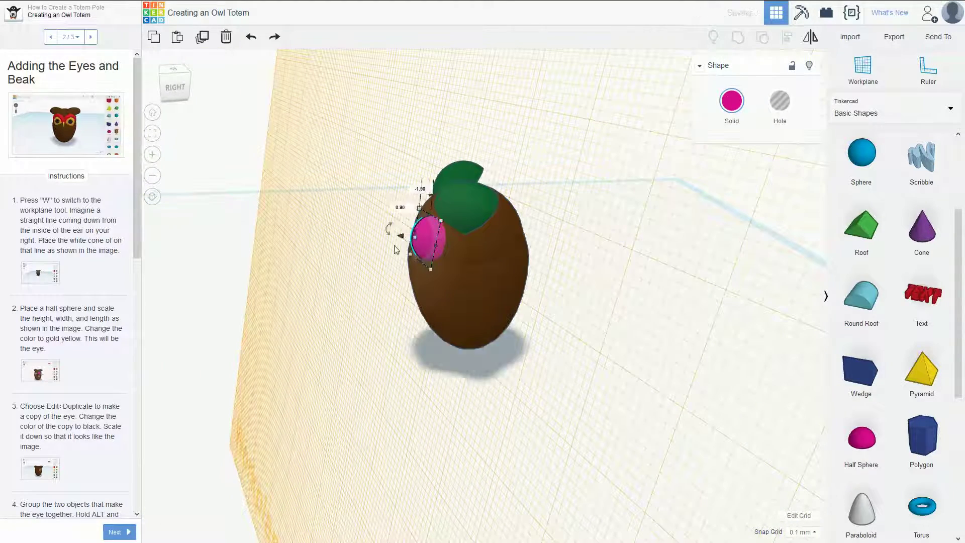
pyautogui.moveTo(352, 274); pyautogui.dragTo(434, 265, button='right')
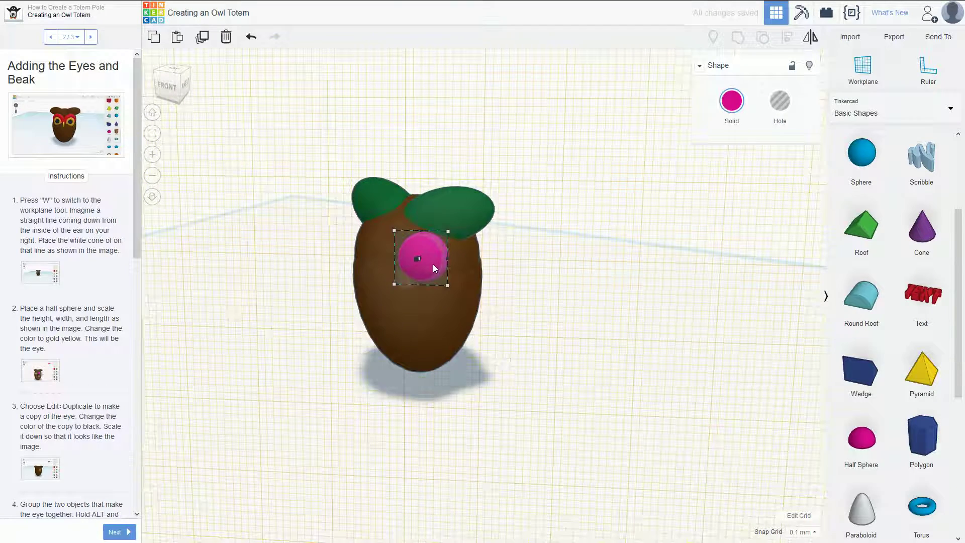
# Make a black duplicate of the eye half sphere, pulled about 0.9 mm farther out from the face
pyautogui.click(414, 260)
pyautogui.moveTo(420, 256); pyautogui.dragTo(554, 172, button='right')
pyautogui.moveTo(397, 247); pyautogui.dragTo(391, 244)
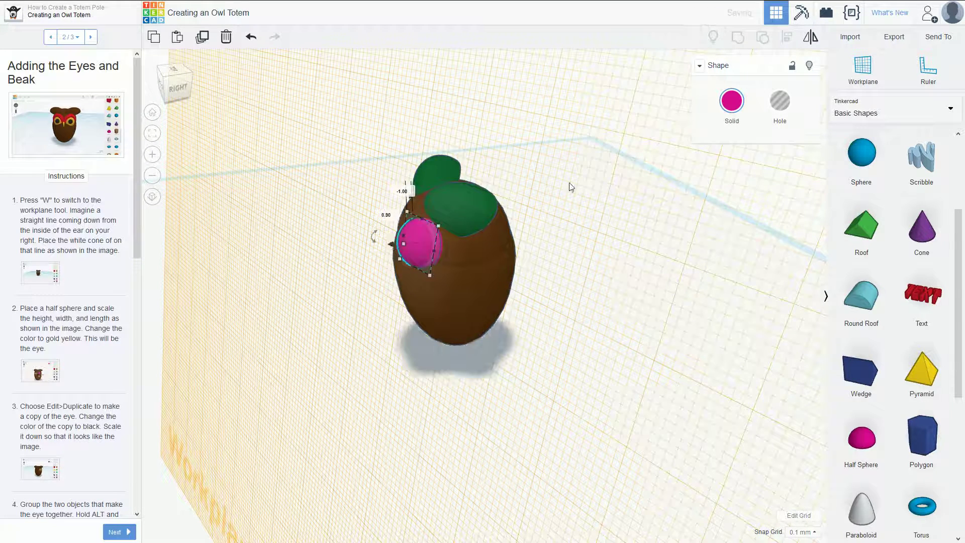
pyautogui.click(732, 103)
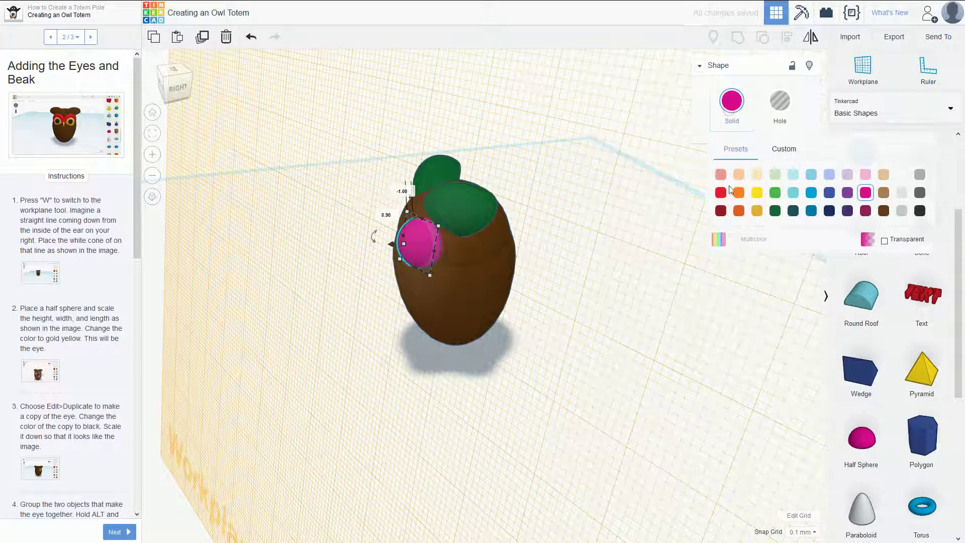
pyautogui.click(921, 211)
# Scale the black duplicate down to a pupil of about 4 by 3.5 mm and pull it out in front of the pink eye
pyautogui.moveTo(604, 231); pyautogui.dragTo(491, 267, button='right')
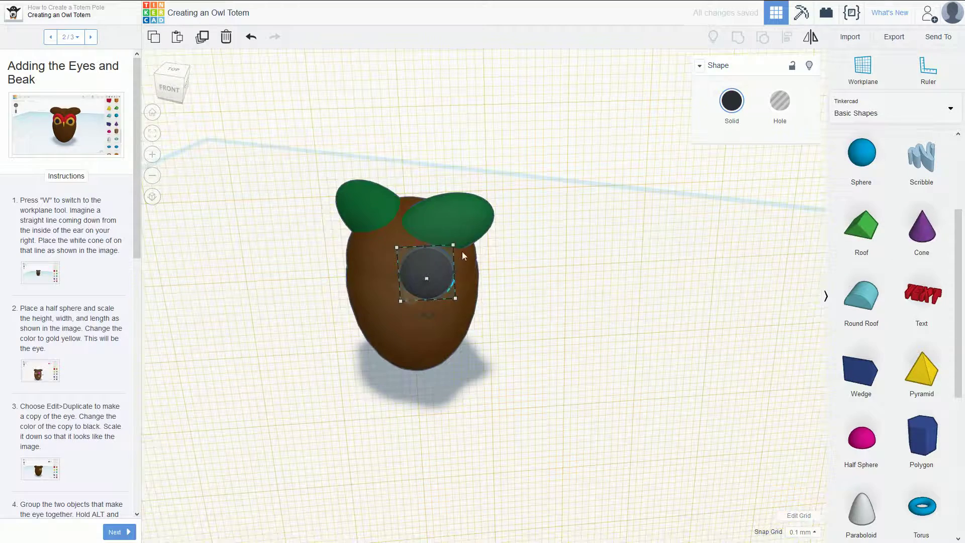
pyautogui.moveTo(454, 246); pyautogui.dragTo(442, 256)
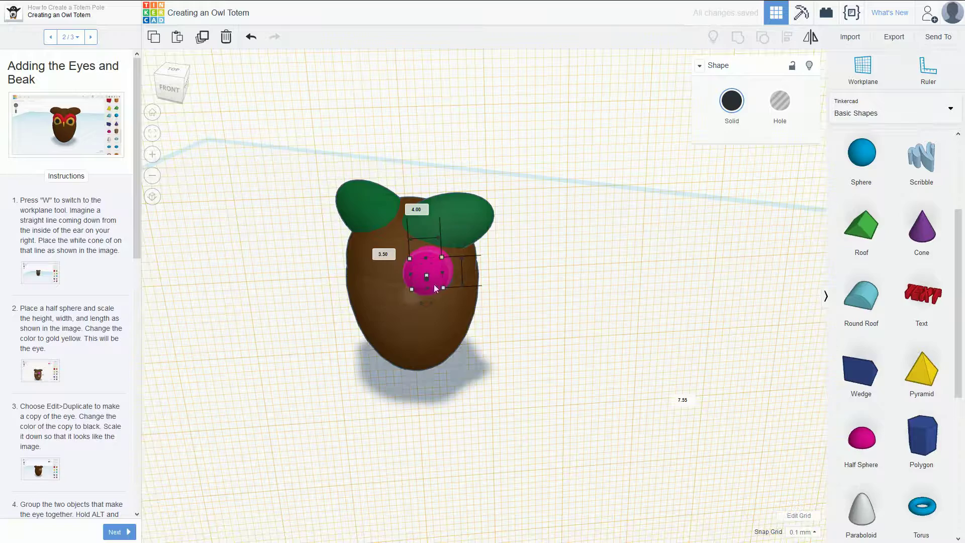
pyautogui.moveTo(526, 255); pyautogui.dragTo(433, 263, button='right')
pyautogui.click(416, 261)
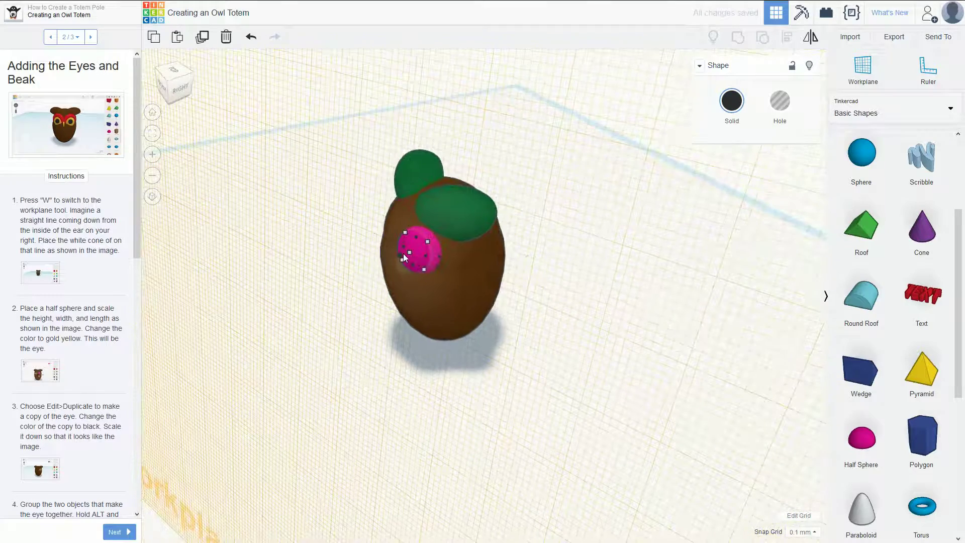
pyautogui.moveTo(401, 254); pyautogui.dragTo(390, 257)
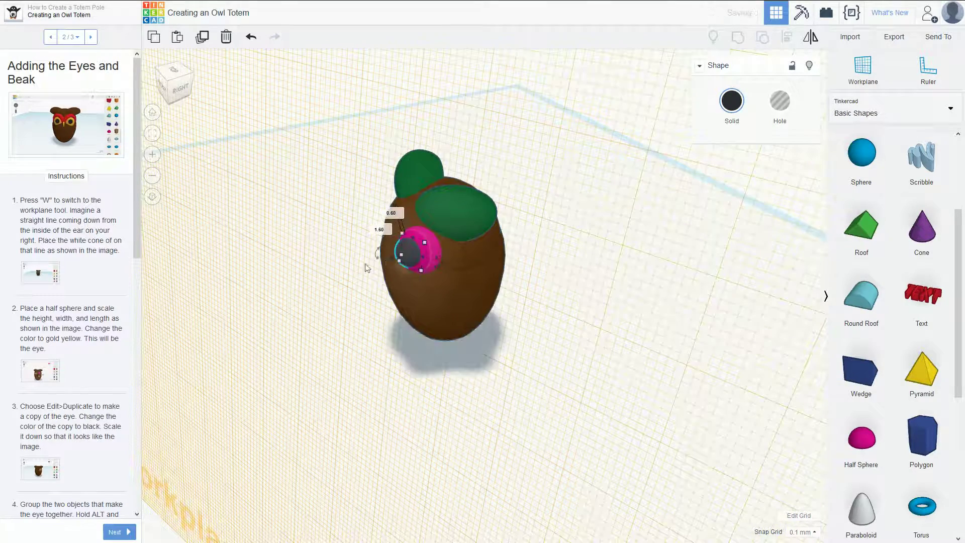
# Change the colour of the larger pink eye half sphere to gold yellow
pyautogui.moveTo(310, 281); pyautogui.dragTo(447, 265, button='right')
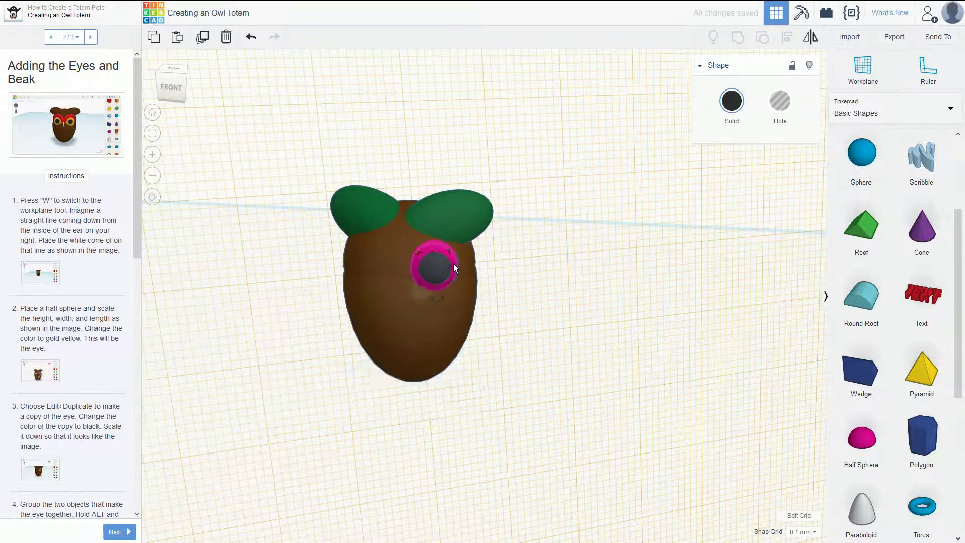
pyautogui.click(454, 263)
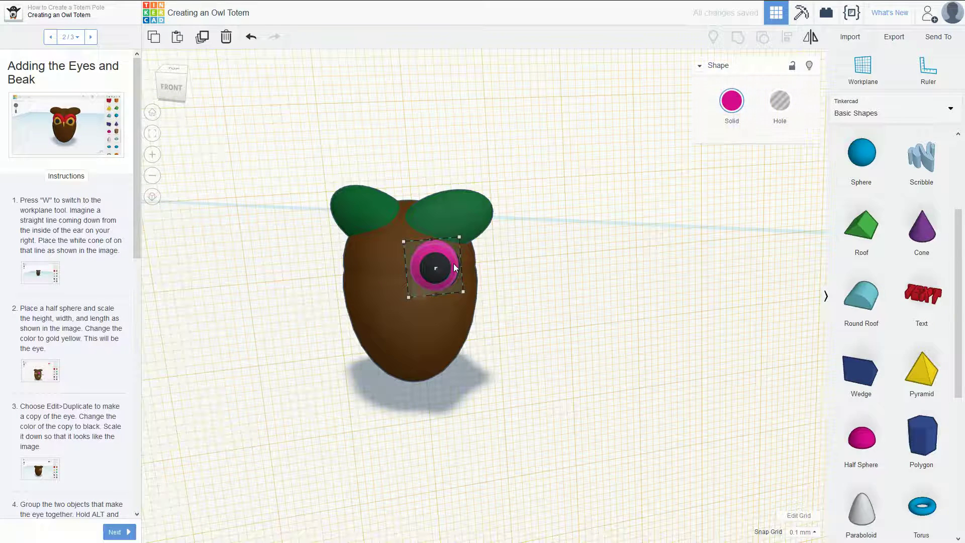
pyautogui.click(732, 101)
pyautogui.click(756, 193)
pyautogui.click(591, 268)
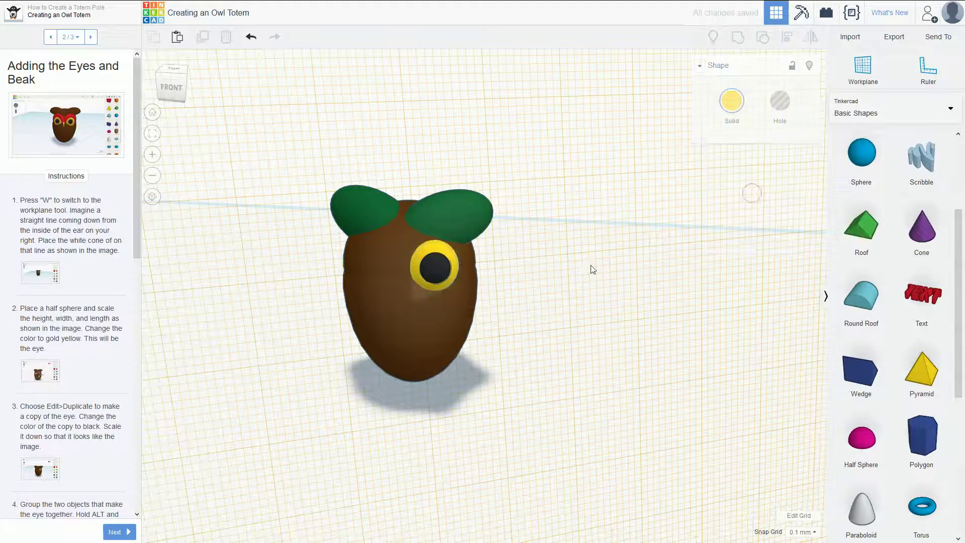
# View the enlarged images for tutorial steps 2 and 3 and compare them with the modelled eye
pyautogui.moveTo(522, 294)
pyautogui.mouseDown(button='right')
pyautogui.moveTo(539, 285)
pyautogui.moveTo(517, 280)
pyautogui.mouseUp(button='right')
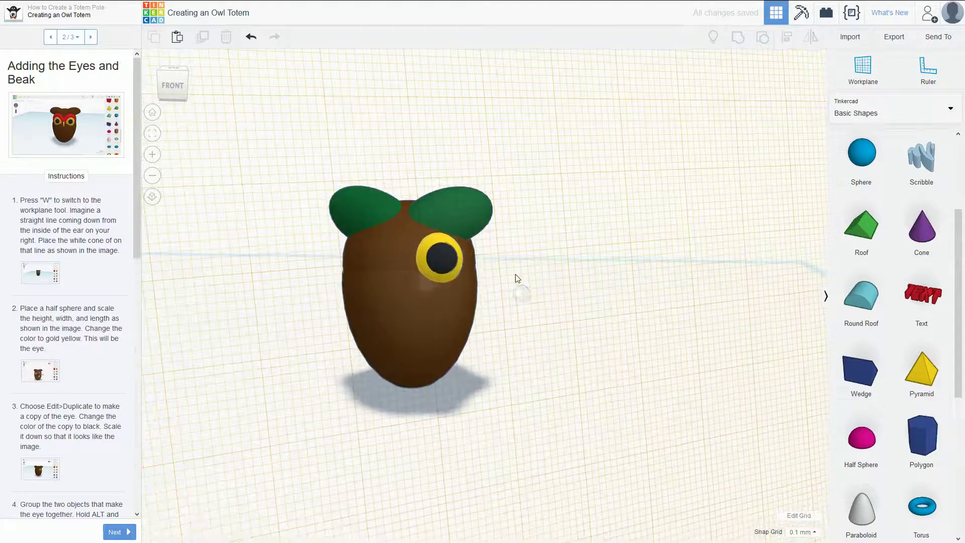
pyautogui.click(443, 256)
pyautogui.click(56, 373)
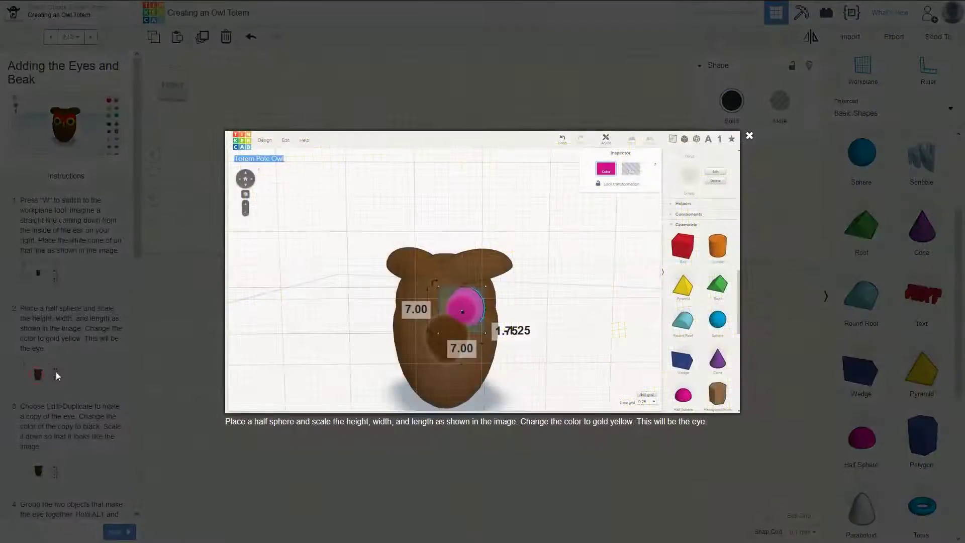
pyautogui.click(40, 428)
pyautogui.click(38, 470)
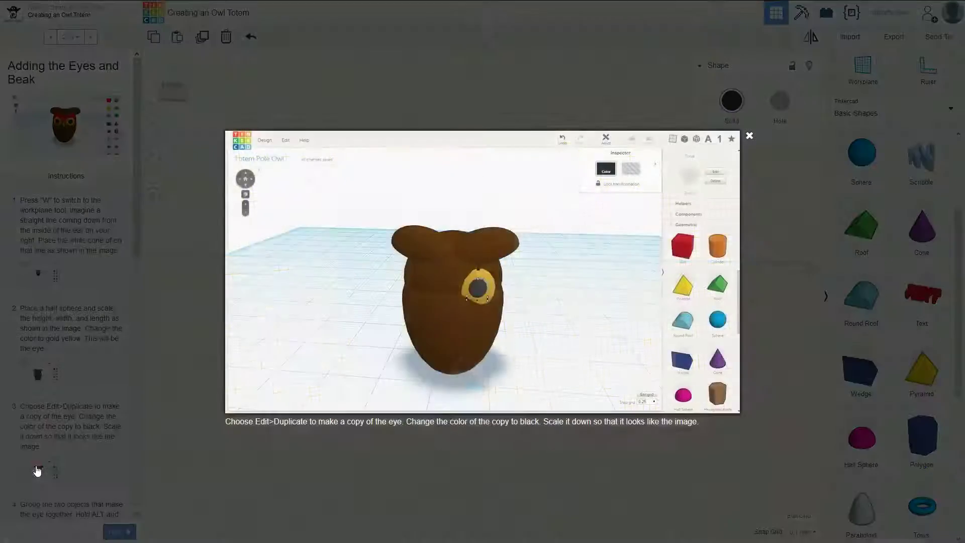
pyautogui.click(68, 448)
pyautogui.moveTo(318, 349); pyautogui.dragTo(297, 344, button='right')
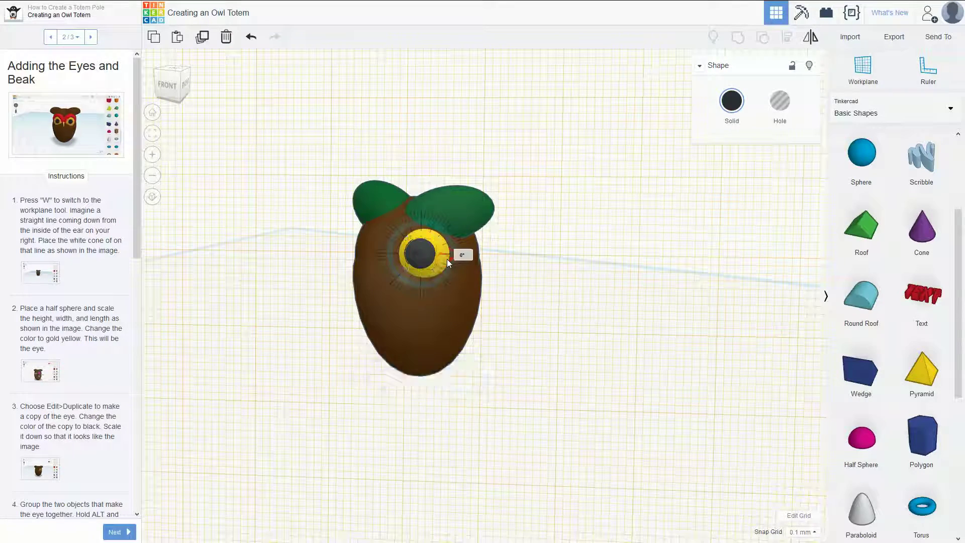
pyautogui.click(547, 244)
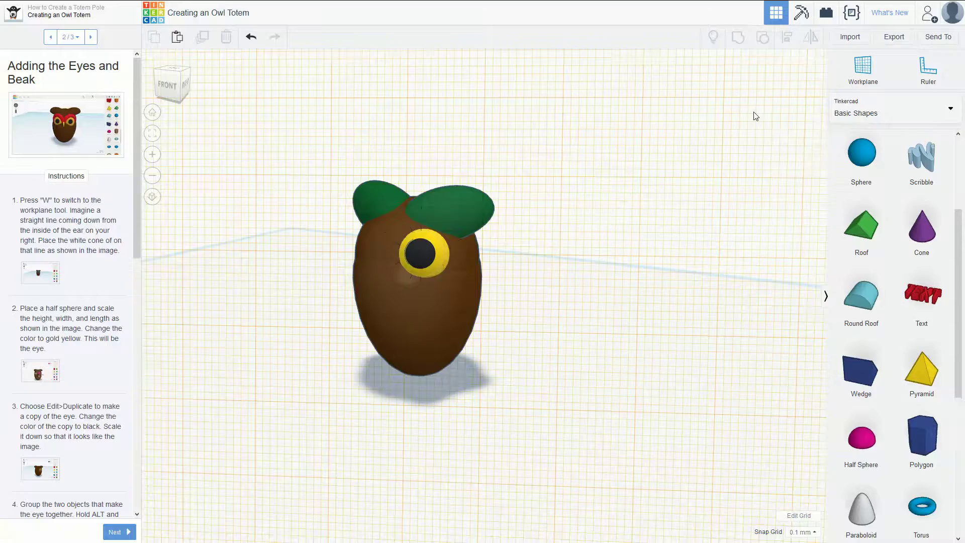
# Reset the workplane from the owl's face to the default ground plane
pyautogui.scroll(-5, 746, 110)
pyautogui.press('w')
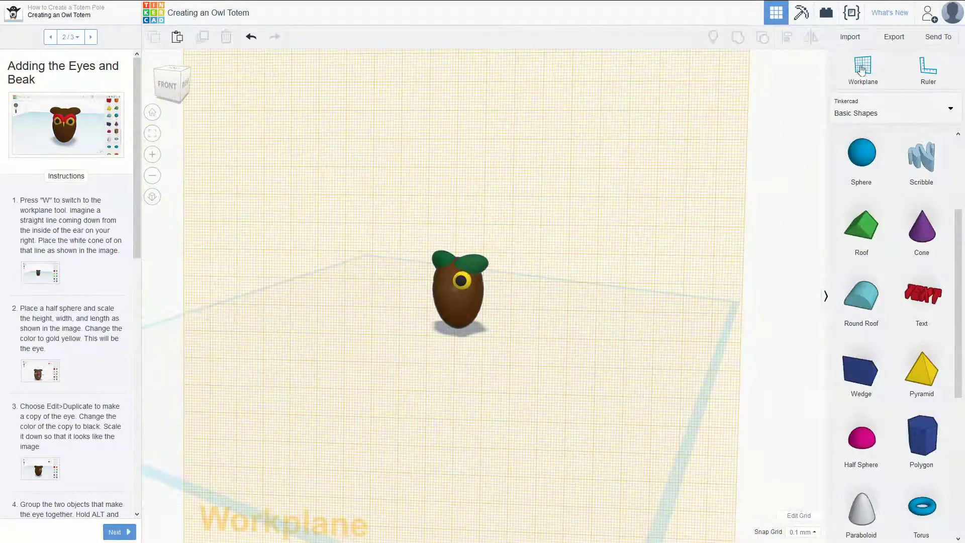
pyautogui.click(761, 175)
pyautogui.scroll(3, 472, 298)
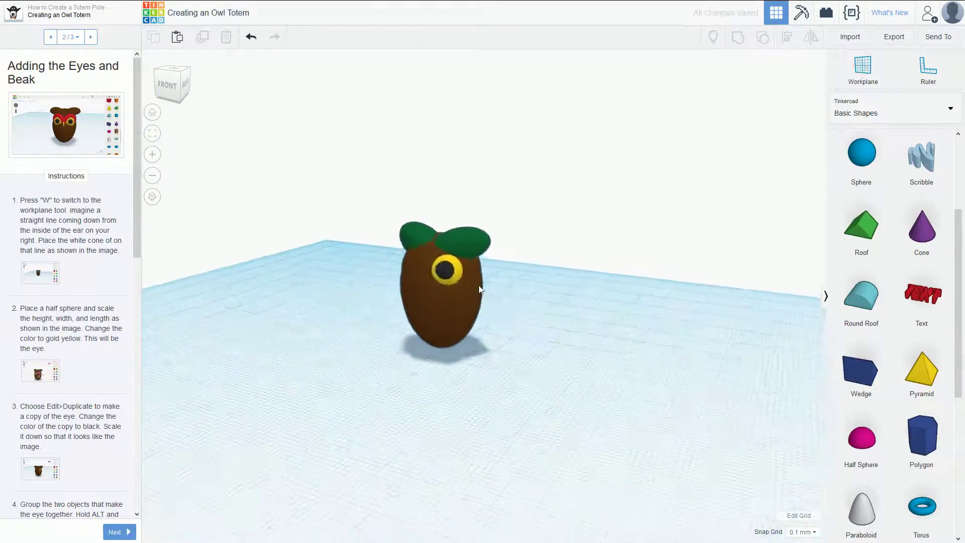
# Try grouping the yellow eye with its black pupil and shifting the group sideways, and undo the changes
pyautogui.moveTo(479, 289); pyautogui.dragTo(395, 310, button='right')
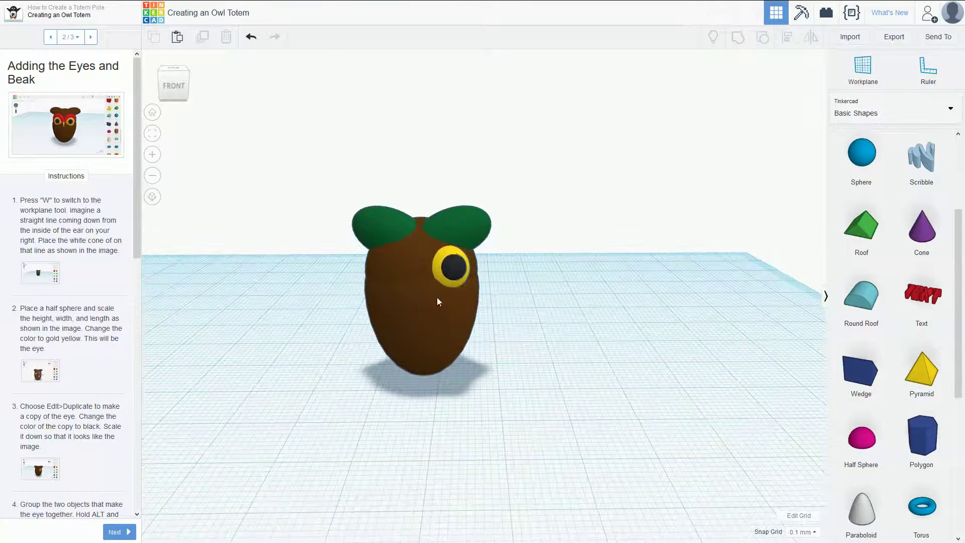
pyautogui.click(447, 272)
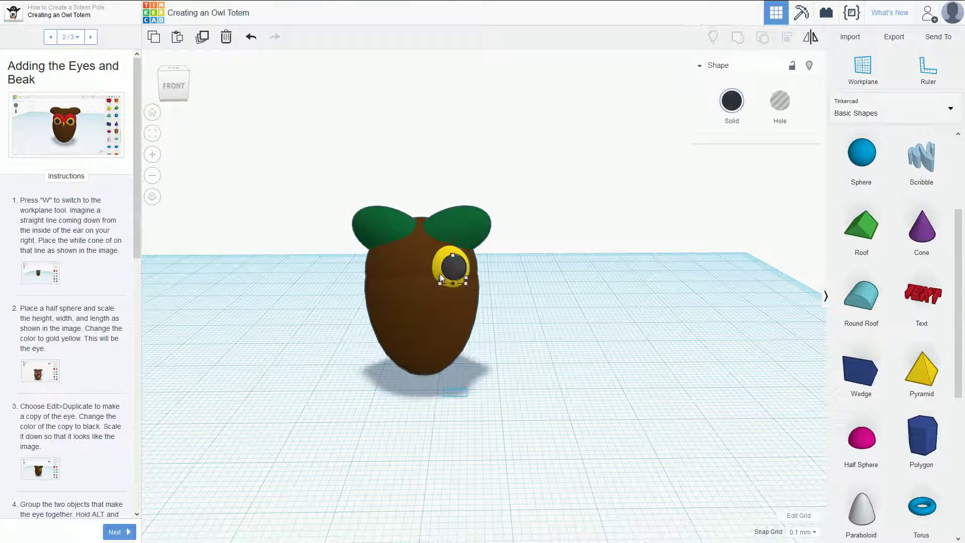
pyautogui.keyDown('shift'); pyautogui.click(440, 273); pyautogui.keyUp('shift')
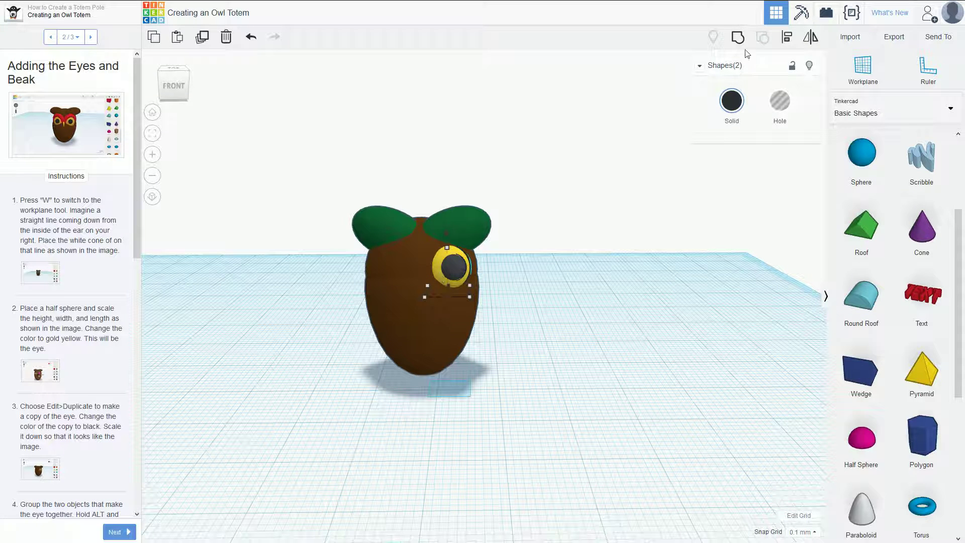
pyautogui.click(739, 37)
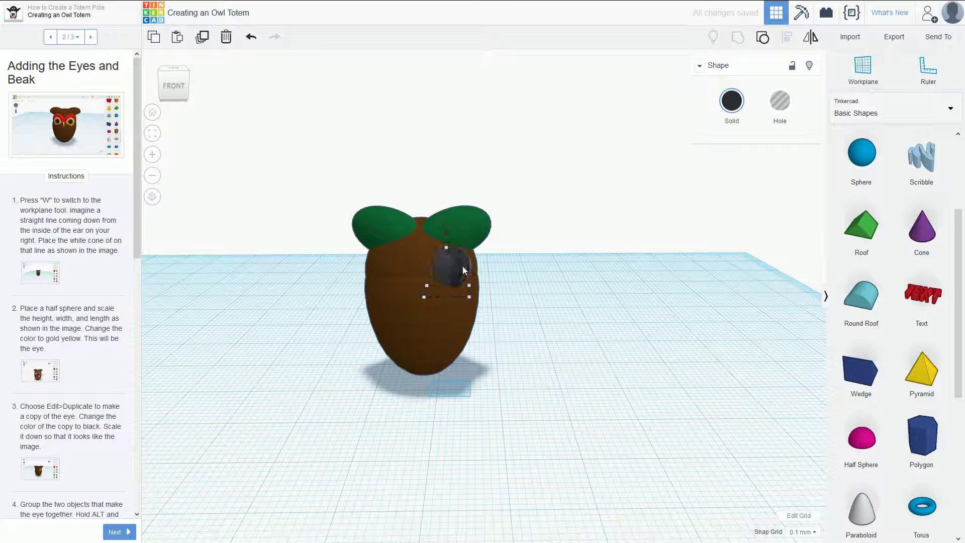
pyautogui.press('Left')
pyautogui.press('Left')
pyautogui.press('Left')
pyautogui.press('Left')
pyautogui.press('Left')
pyautogui.press('Left')
pyautogui.press('Left')
pyautogui.press('Left')
pyautogui.press('Left')
pyautogui.press('Left')
pyautogui.press('Left')
pyautogui.press('Left')
pyautogui.hotkey('ctrl', 'z')
pyautogui.hotkey('ctrl', 'z')
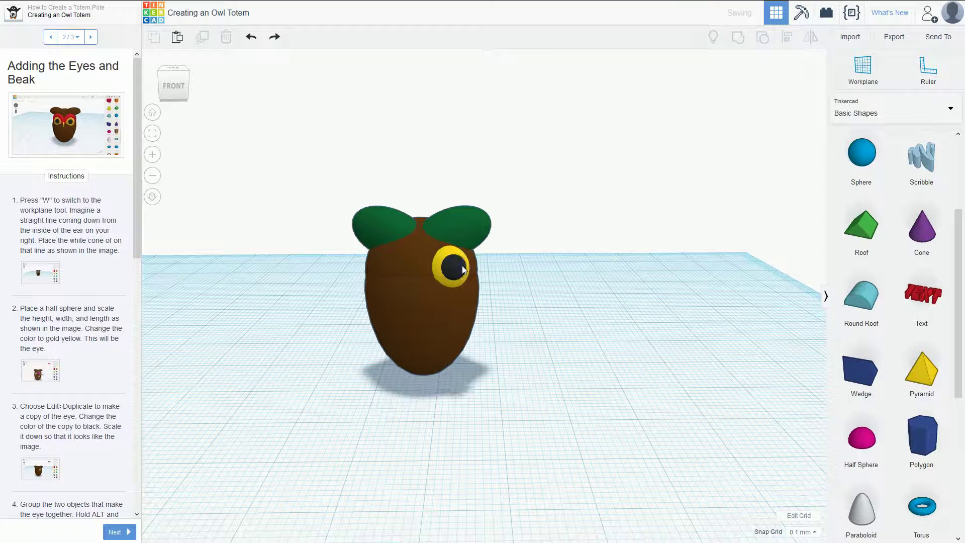
# Group the yellow eye with its black pupil and set the group to Multicolor
pyautogui.click(452, 264)
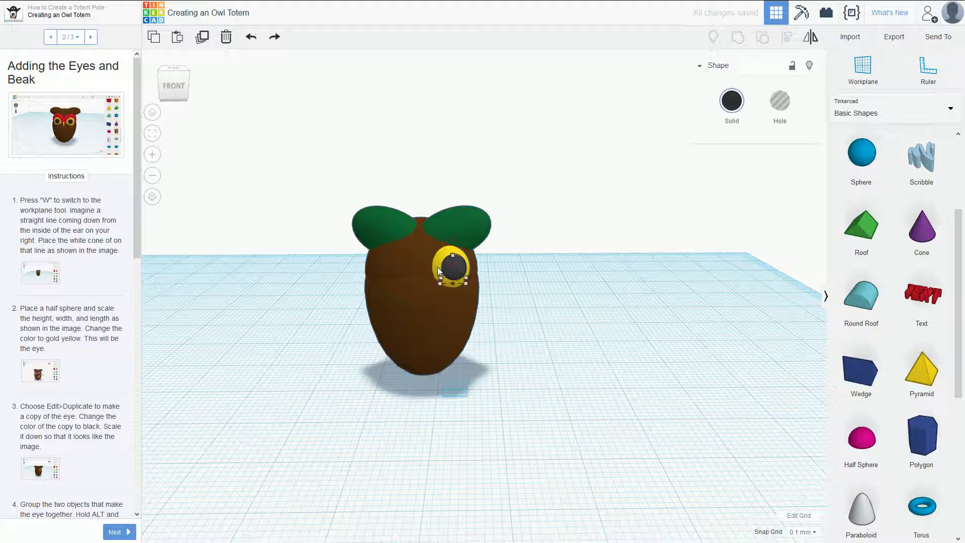
pyautogui.keyDown('shift'); pyautogui.click(439, 266); pyautogui.keyUp('shift')
pyautogui.click(736, 38)
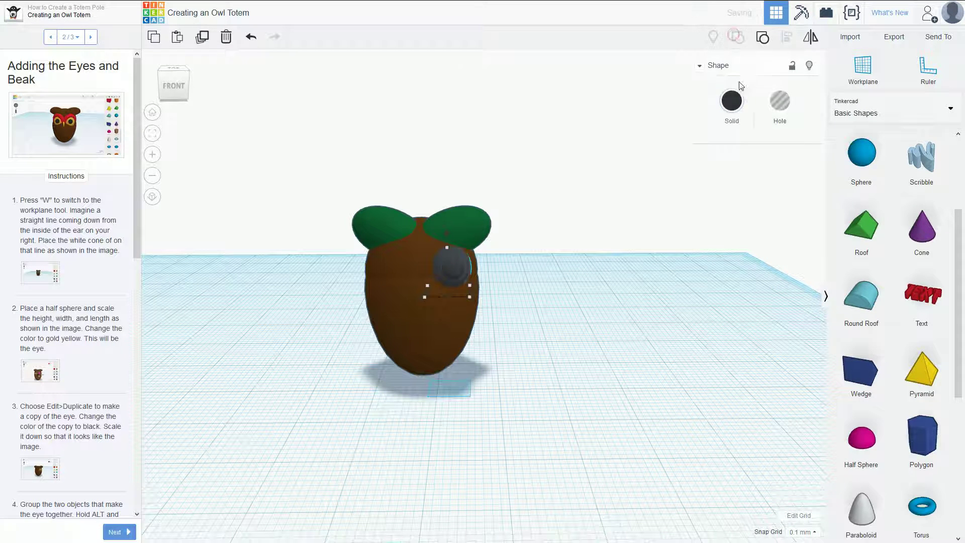
pyautogui.click(732, 101)
pyautogui.click(735, 241)
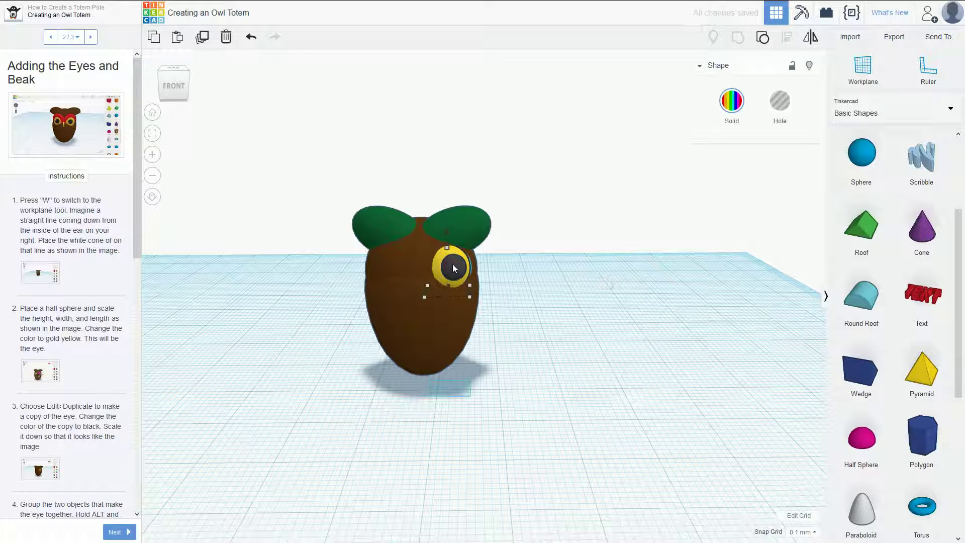
# Duplicate the grouped eye and move the copy straight across the face to below the other ear
pyautogui.hotkey('ctrl', 'd')
pyautogui.press('Left')
pyautogui.press('Left')
pyautogui.press('Left')
pyautogui.press('Left')
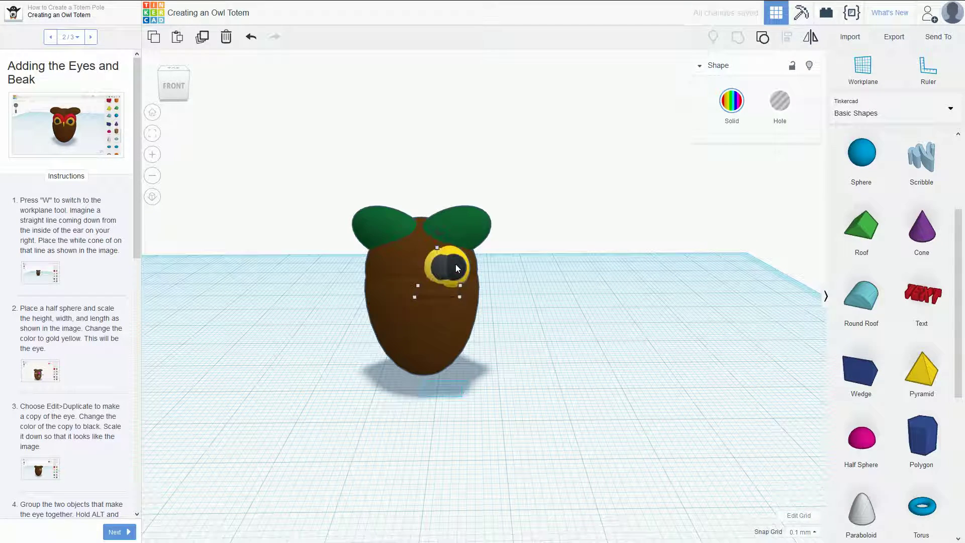
pyautogui.press('Left')
pyautogui.press('Left')
pyautogui.press('Left')
pyautogui.press('Left')
pyautogui.press('Left')
pyautogui.press('Left')
pyautogui.press('Left')
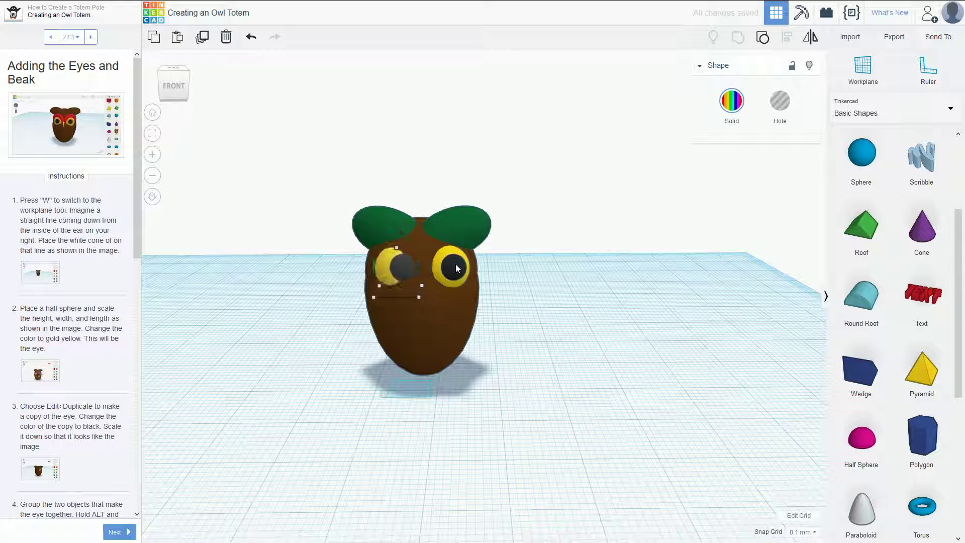
pyautogui.press('Right')
pyautogui.press('Right')
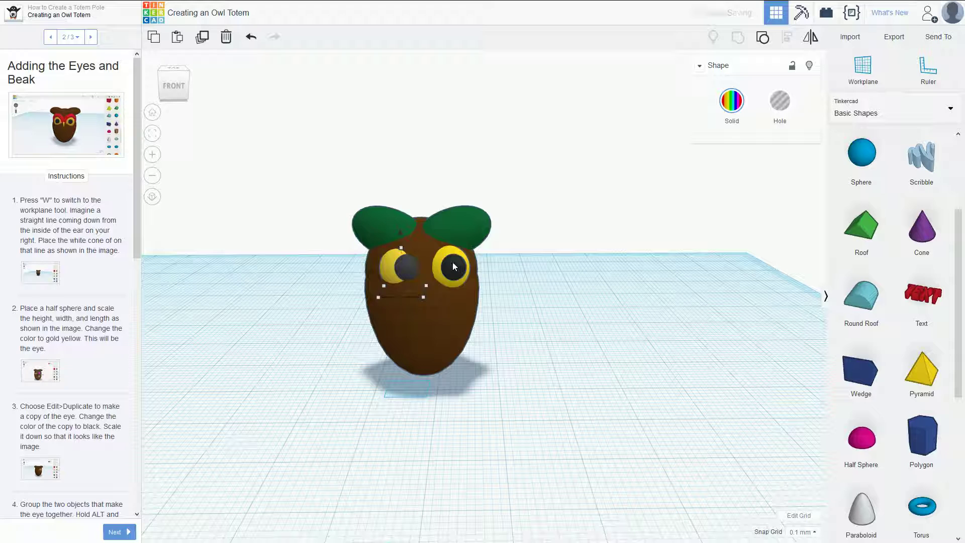
# Rotate the duplicated eye about the vertical axis so it faces outward, mirroring the original eye
pyautogui.moveTo(406, 306)
pyautogui.moveTo(394, 291); pyautogui.dragTo(416, 311, button='right')
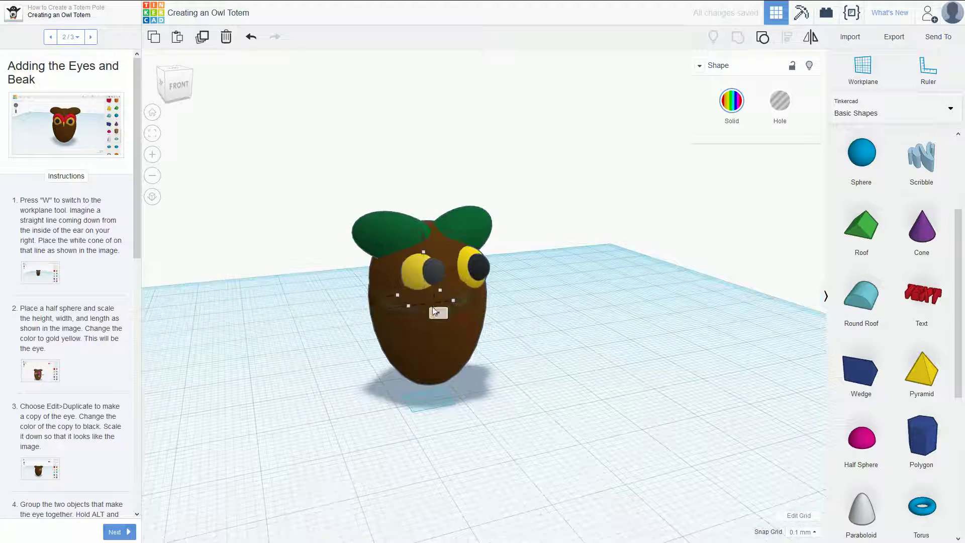
pyautogui.click(428, 307)
pyautogui.scroll(5, 440, 321)
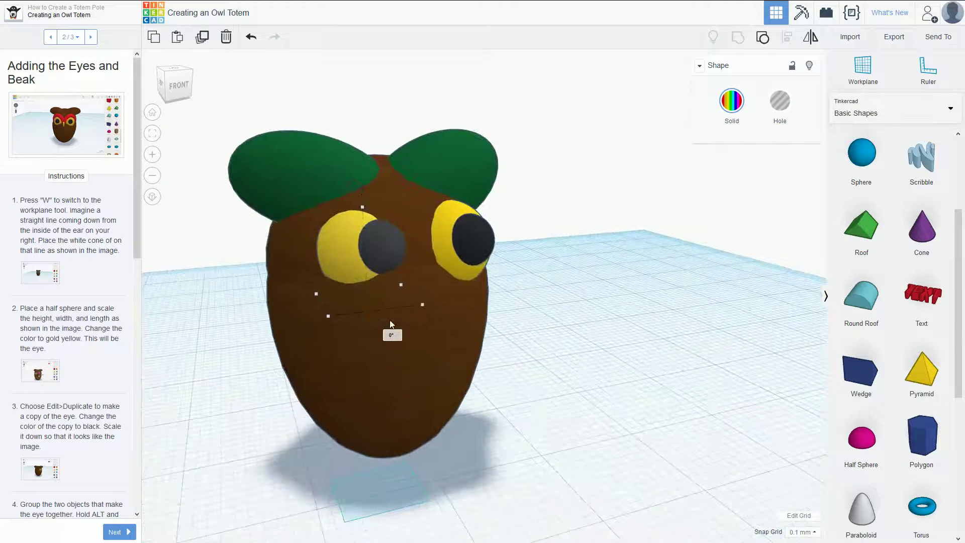
pyautogui.moveTo(383, 324); pyautogui.dragTo(293, 360)
pyautogui.moveTo(313, 358); pyautogui.dragTo(378, 340, button='right')
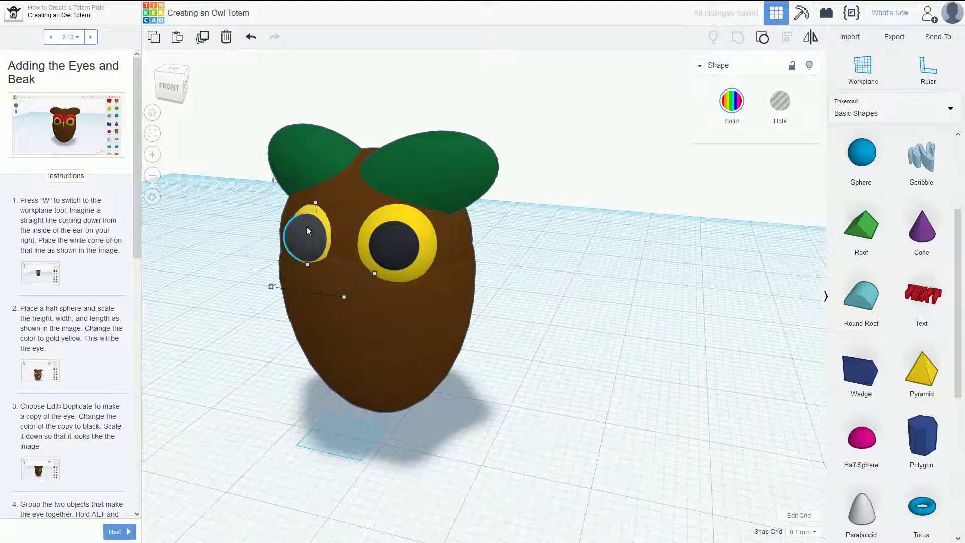
pyautogui.click(195, 307)
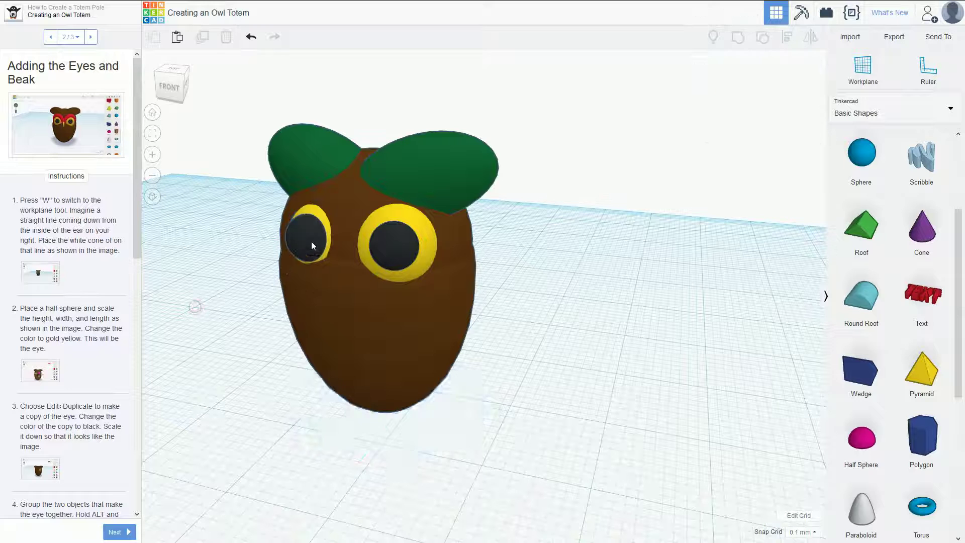
# Nudge the duplicated eye forward so it sticks out farther from the face
pyautogui.click(311, 244)
pyautogui.press('Down')
pyautogui.press('Down')
pyautogui.press('Down')
pyautogui.press('Down')
pyautogui.press('Down')
pyautogui.press('Down')
pyautogui.press('Down')
pyautogui.press('Down')
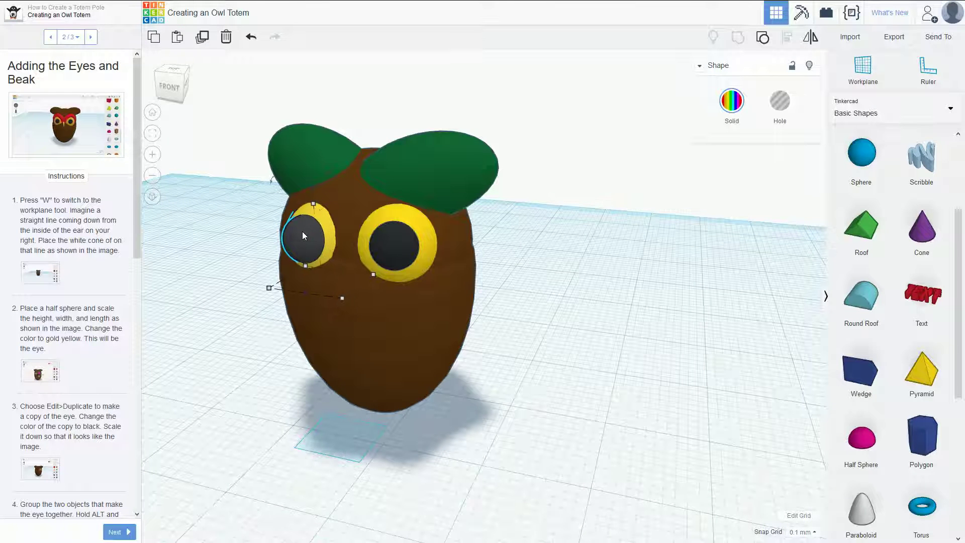
# Fine-tune the duplicated eye's sideways position toward the outer edge of the face and select the original eye
pyautogui.moveTo(302, 232); pyautogui.dragTo(349, 227, button='right')
pyautogui.scroll(-4, 349, 227)
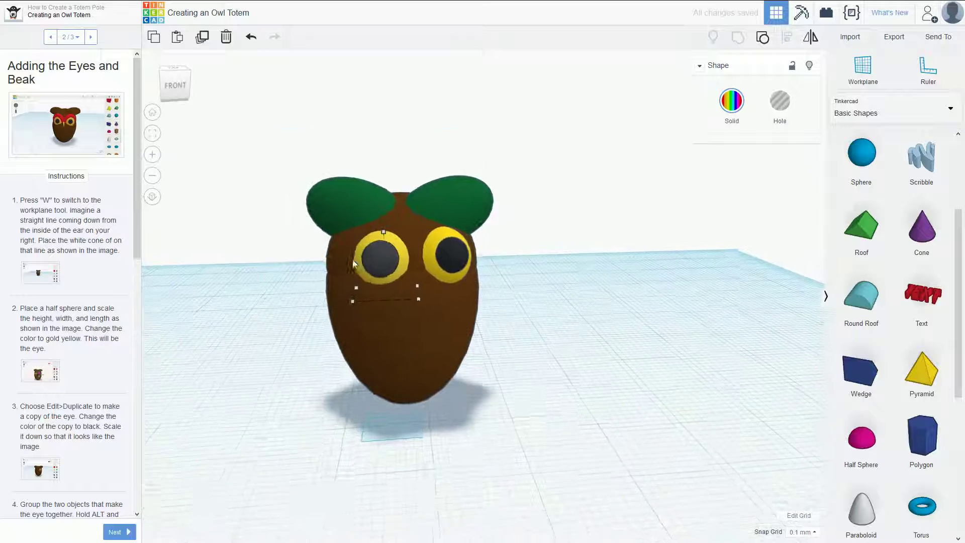
pyautogui.press('Left')
pyautogui.press('Left')
pyautogui.press('Left')
pyautogui.press('Left')
pyautogui.press('Left')
pyautogui.press('Left')
pyautogui.press('Left')
pyautogui.press('Left')
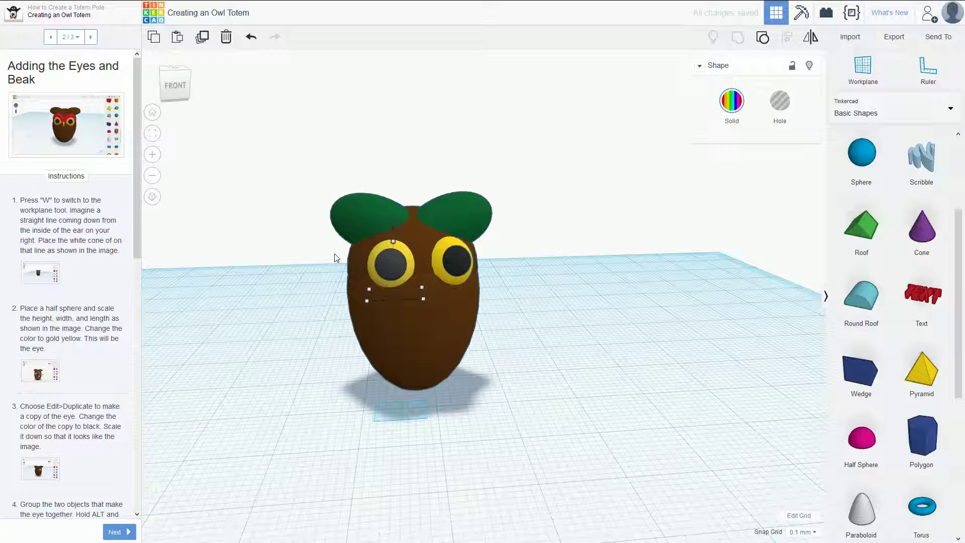
pyautogui.press('Right')
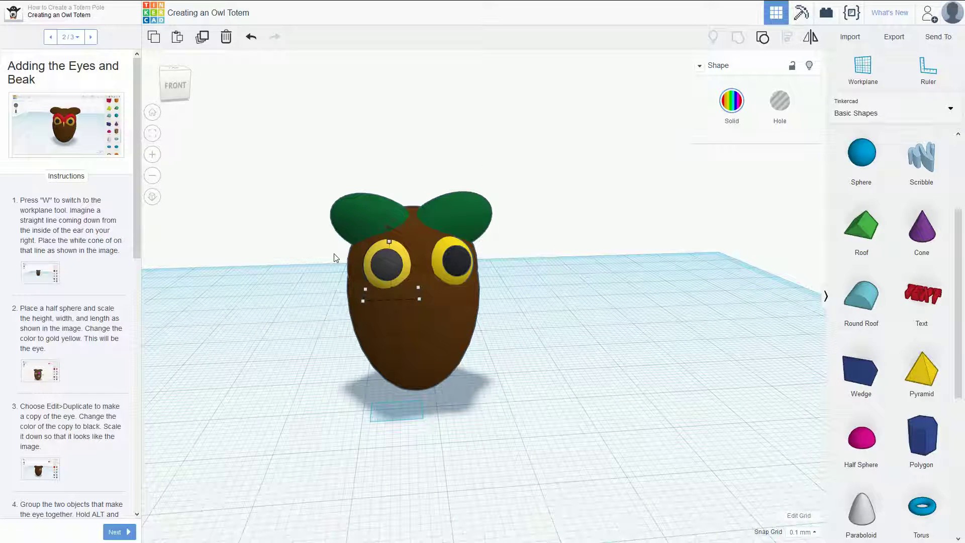
pyautogui.press('Left')
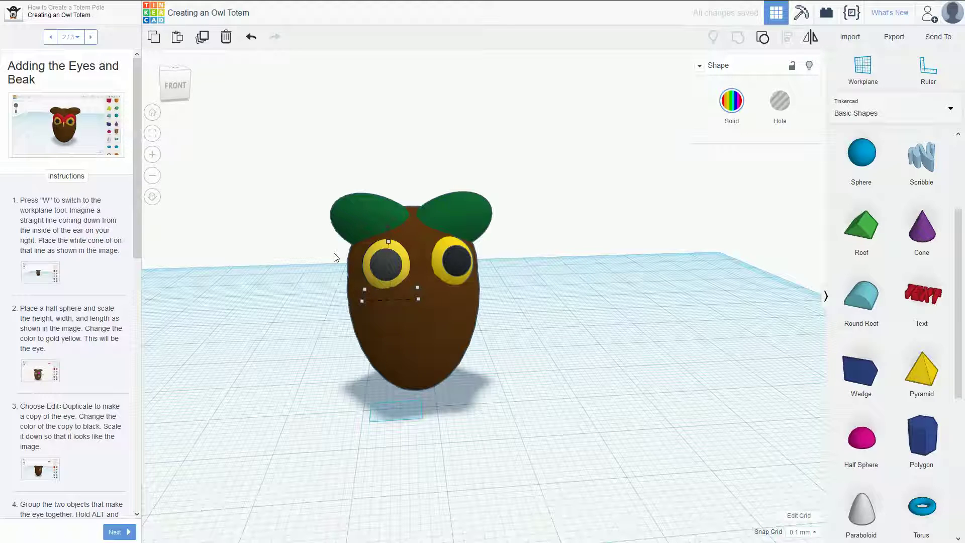
pyautogui.press('Left')
pyautogui.click(457, 246)
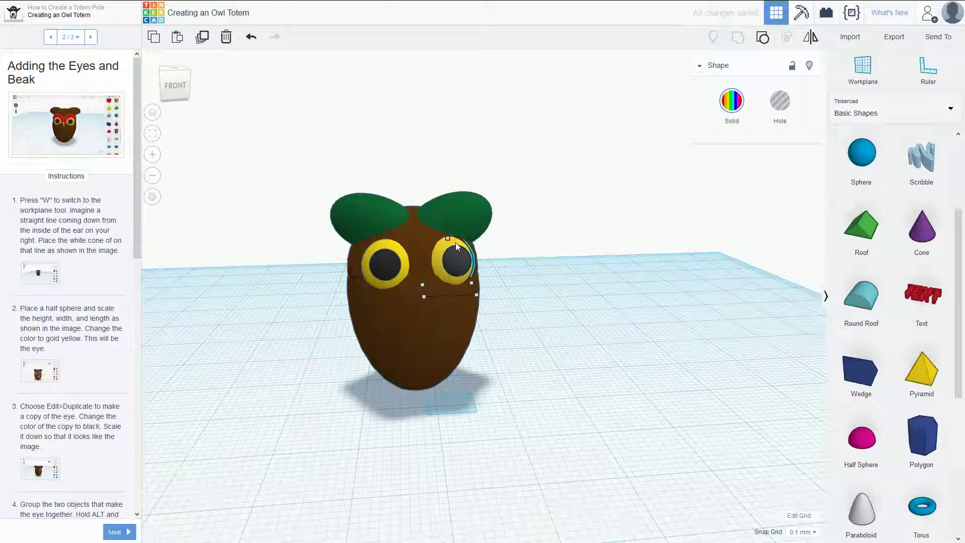
# Nudge the original eye forward and inward toward the middle of the face to balance it with the duplicated eye
pyautogui.press('Down')
pyautogui.press('Down')
pyautogui.press('Left')
pyautogui.press('Left')
pyautogui.press('Down')
pyautogui.press('Down')
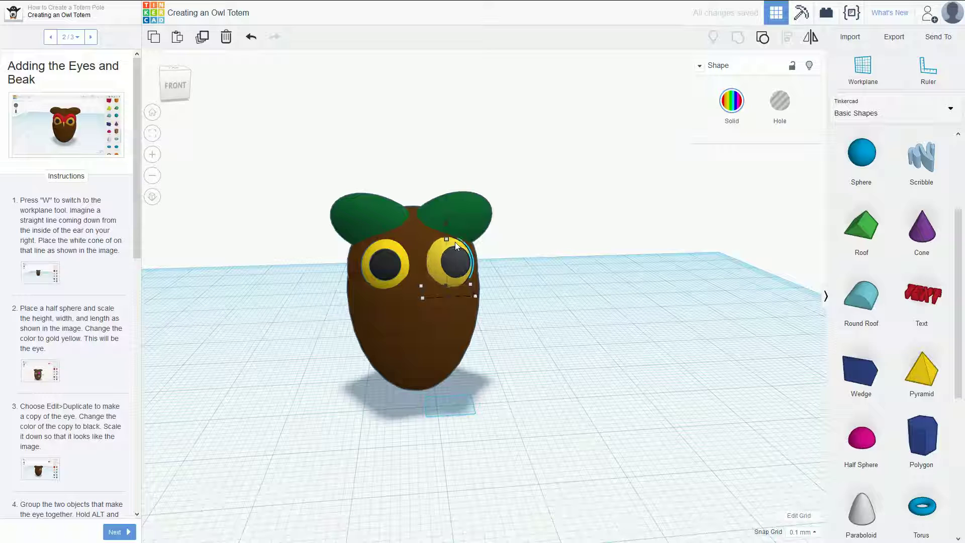
pyautogui.press('Left')
pyautogui.press('Left')
pyautogui.press('Left')
pyautogui.press('Left')
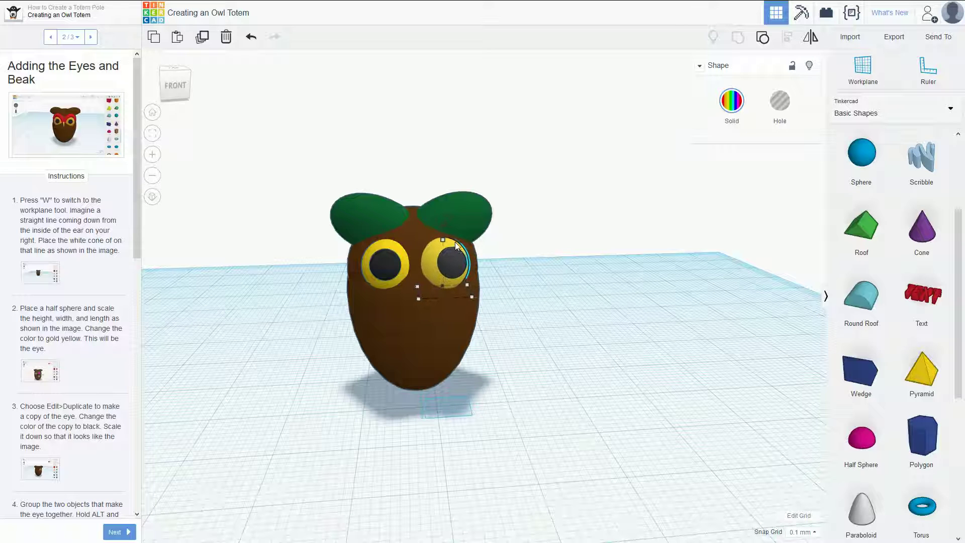
pyautogui.press('Left')
pyautogui.press('Left')
pyautogui.press('Left')
pyautogui.press('Right')
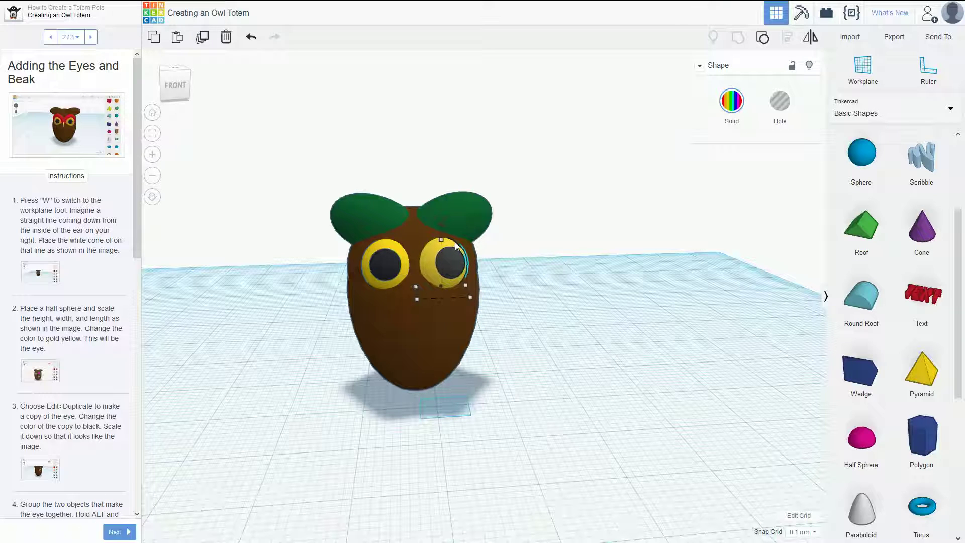
pyautogui.press('Right')
pyautogui.press('Right')
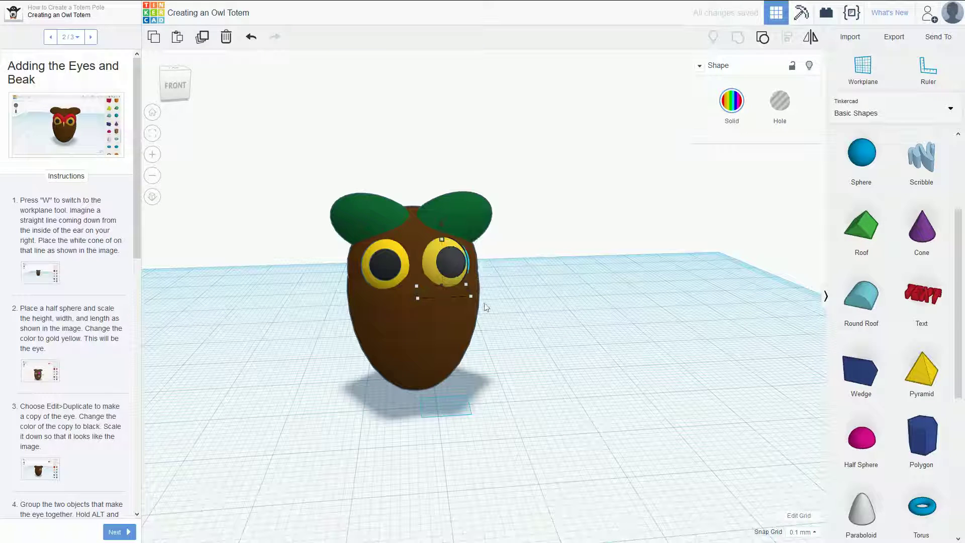
# Review the tutorial instructions and reference images for the pupil, the copied eye and the pyramid beak
pyautogui.scroll(-1, 40, 387)
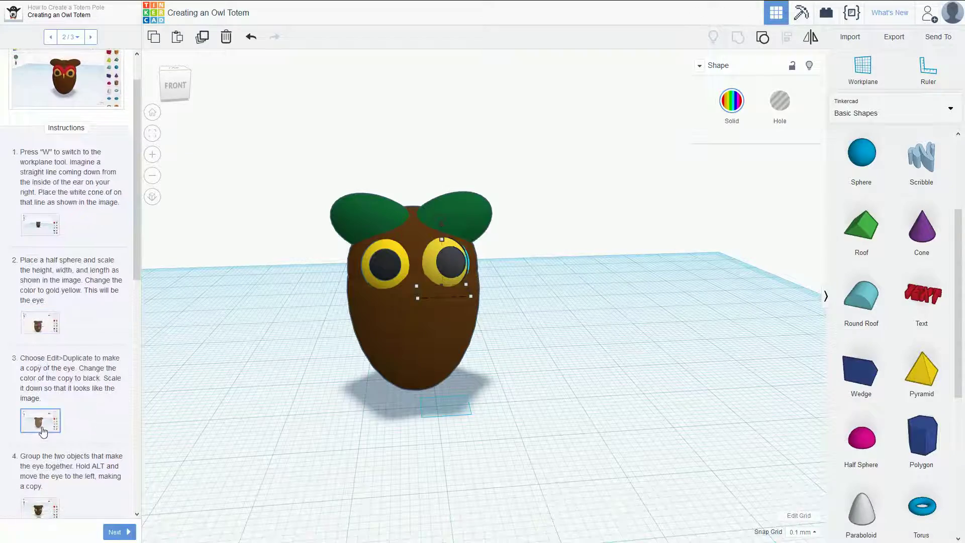
pyautogui.click(42, 430)
pyautogui.click(42, 431)
pyautogui.scroll(-2, 42, 428)
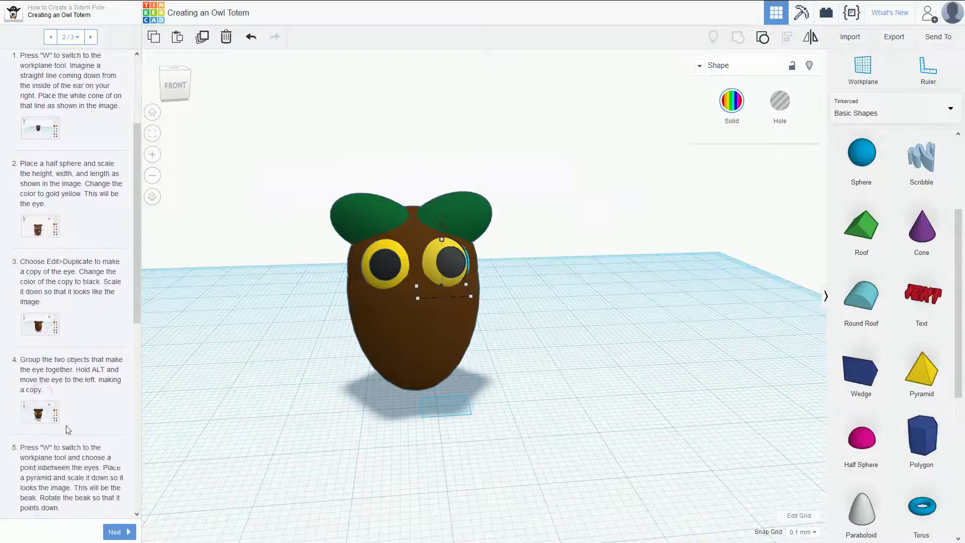
pyautogui.click(42, 424)
pyautogui.click(41, 420)
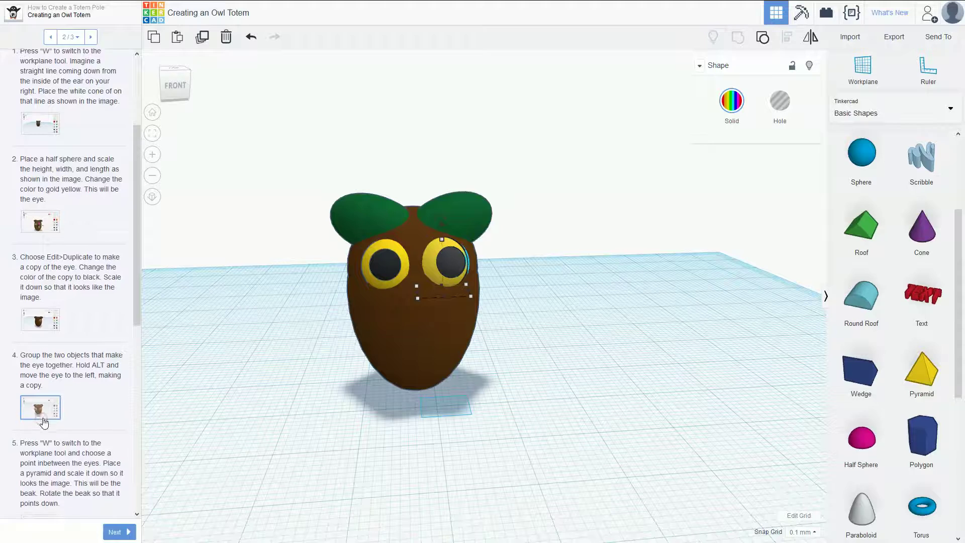
pyautogui.scroll(-1, 48, 425)
pyautogui.scroll(-1, 50, 430)
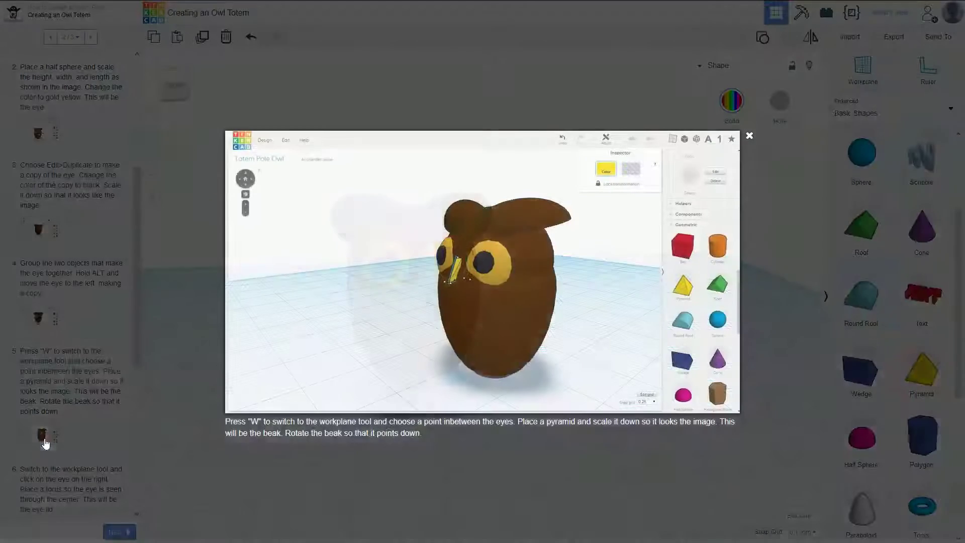
pyautogui.click(44, 437)
pyautogui.click(44, 438)
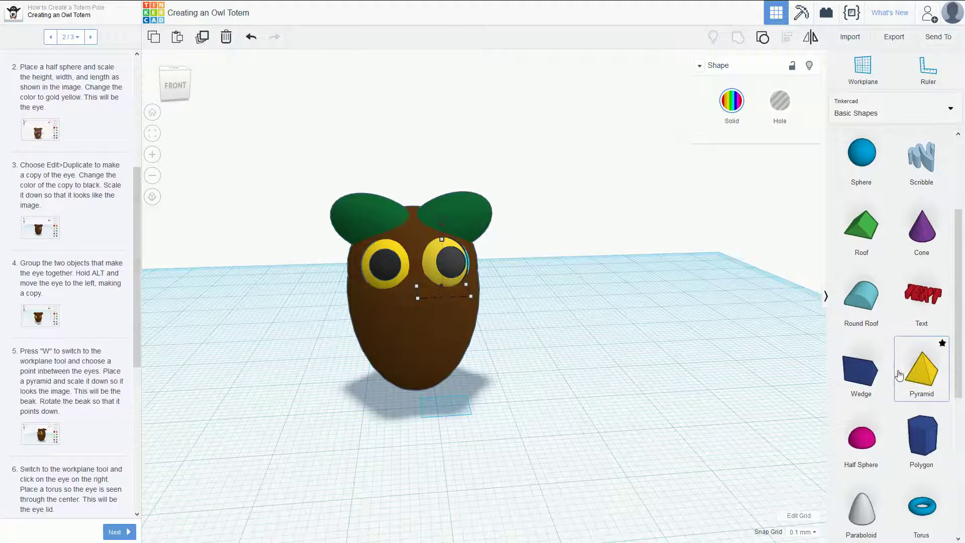
# Set a workplane on the face between the eyes and place a pyramid on it for the beak
pyautogui.click(883, 78)
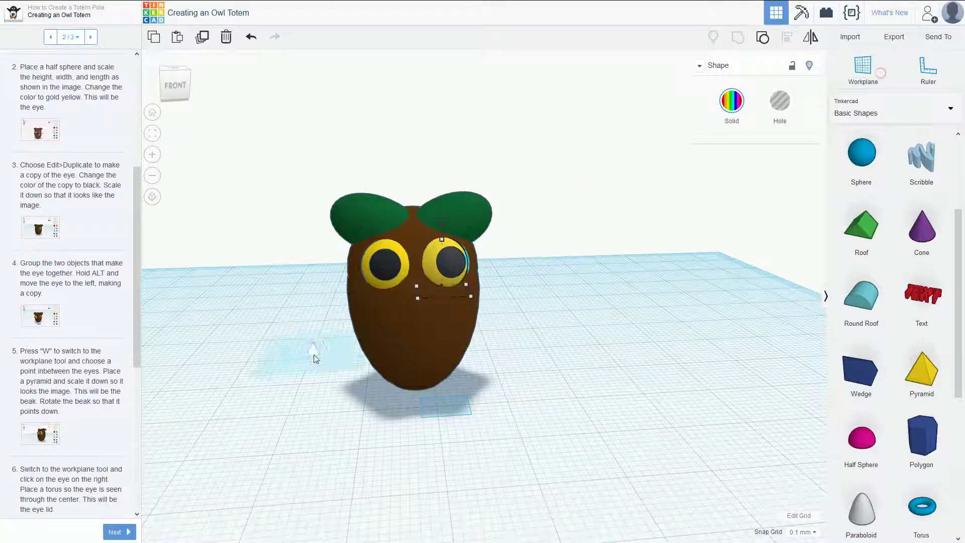
pyautogui.click(415, 296)
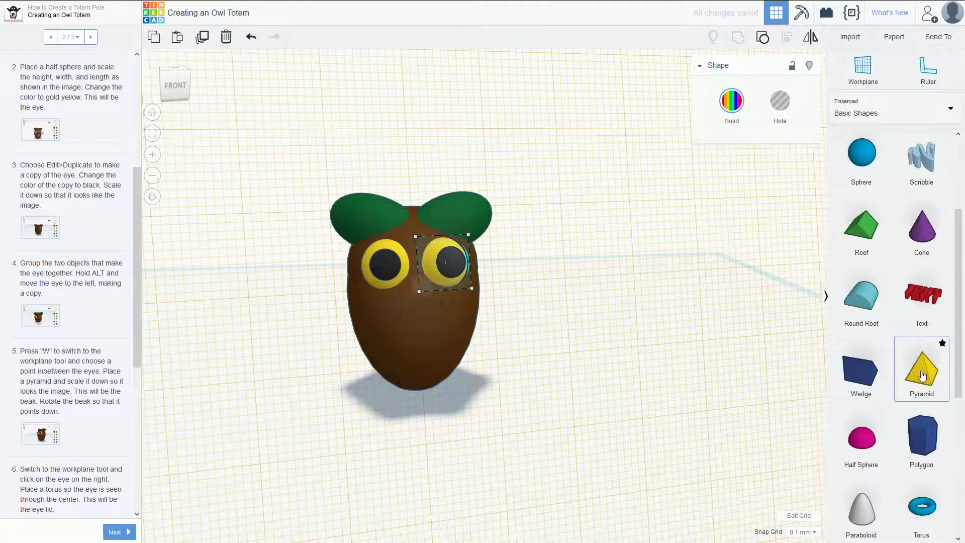
pyautogui.moveTo(922, 372); pyautogui.dragTo(417, 289)
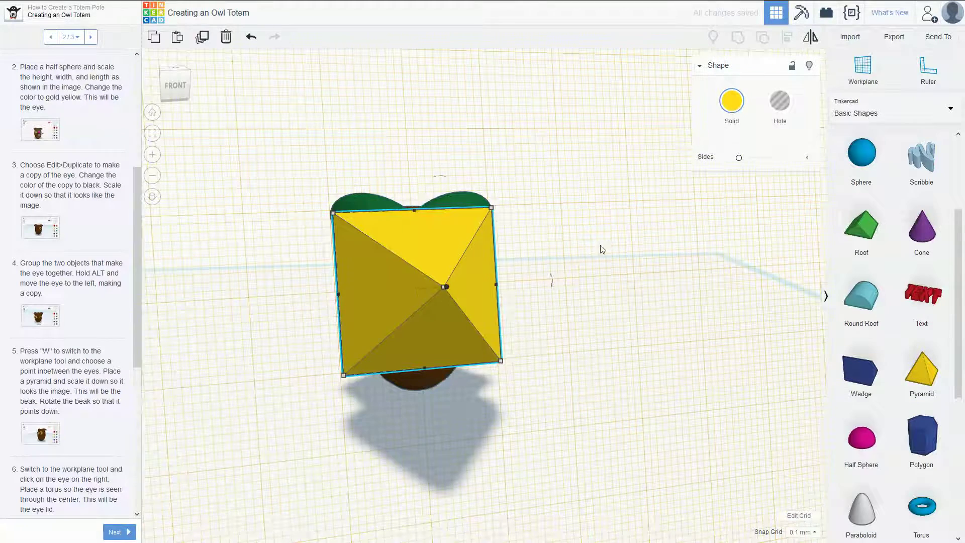
# Scale the pyramid down to about 2.6 mm wide, then rotate and reshape it into a narrow, downward-pointing beak
pyautogui.moveTo(417, 288); pyautogui.dragTo(474, 210, button='right')
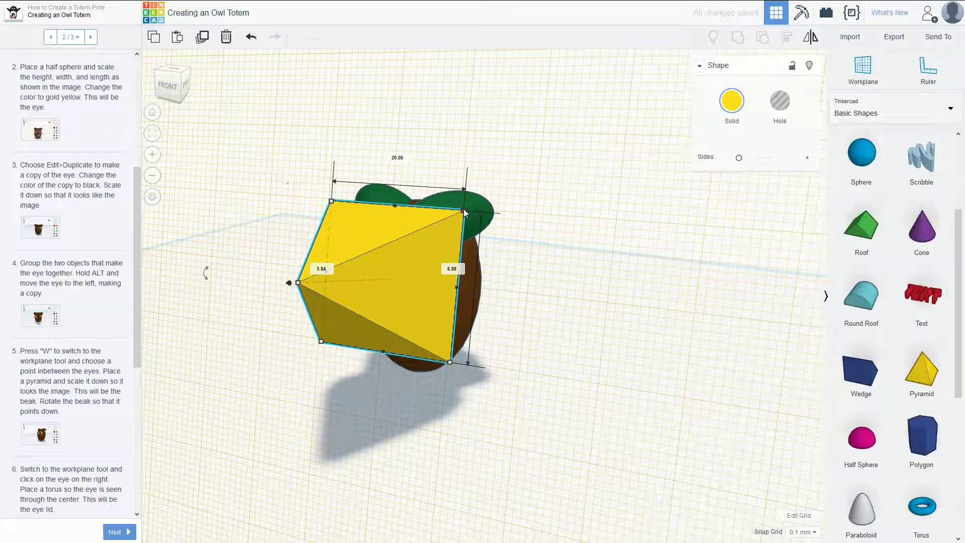
pyautogui.moveTo(463, 212); pyautogui.dragTo(399, 276)
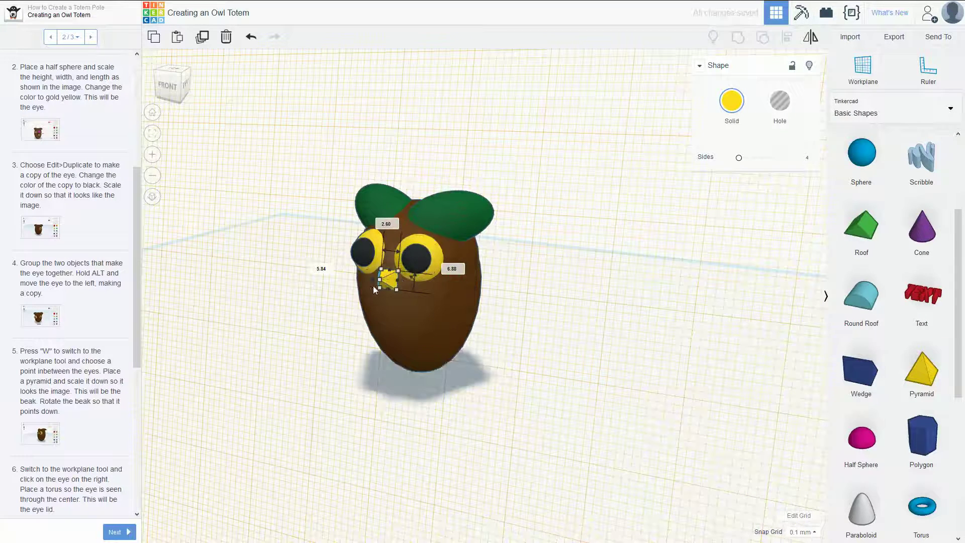
pyautogui.moveTo(373, 285); pyautogui.dragTo(372, 254, button='right')
pyautogui.moveTo(371, 251); pyautogui.dragTo(361, 275)
pyautogui.moveTo(246, 195); pyautogui.dragTo(352, 224, button='right')
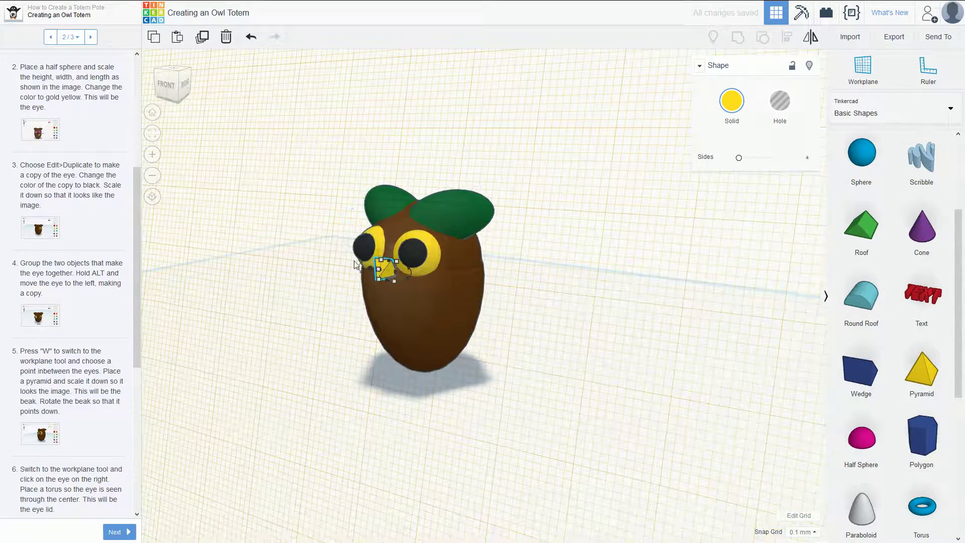
pyautogui.moveTo(384, 262); pyautogui.dragTo(359, 267)
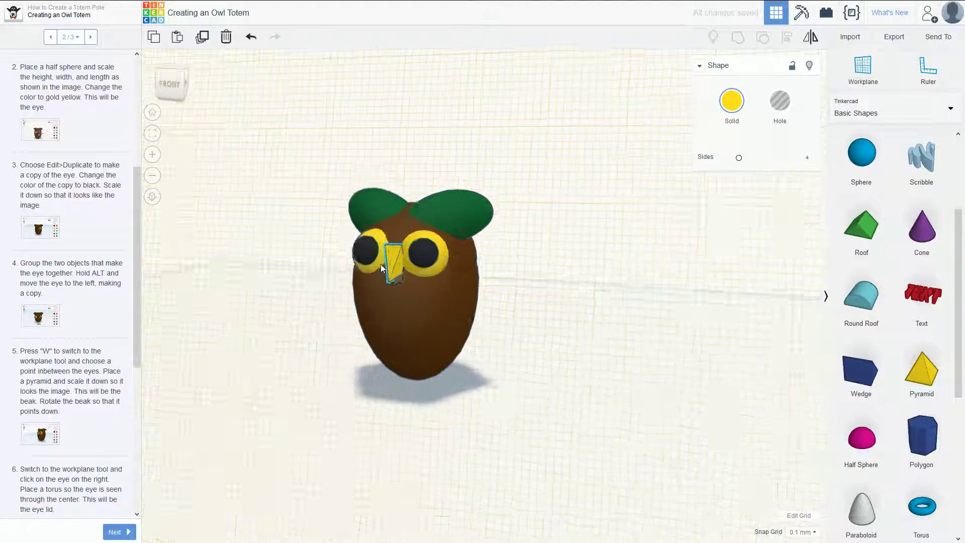
pyautogui.moveTo(419, 251)
pyautogui.mouseDown()
pyautogui.moveTo(399, 254)
pyautogui.moveTo(408, 251)
pyautogui.mouseUp()
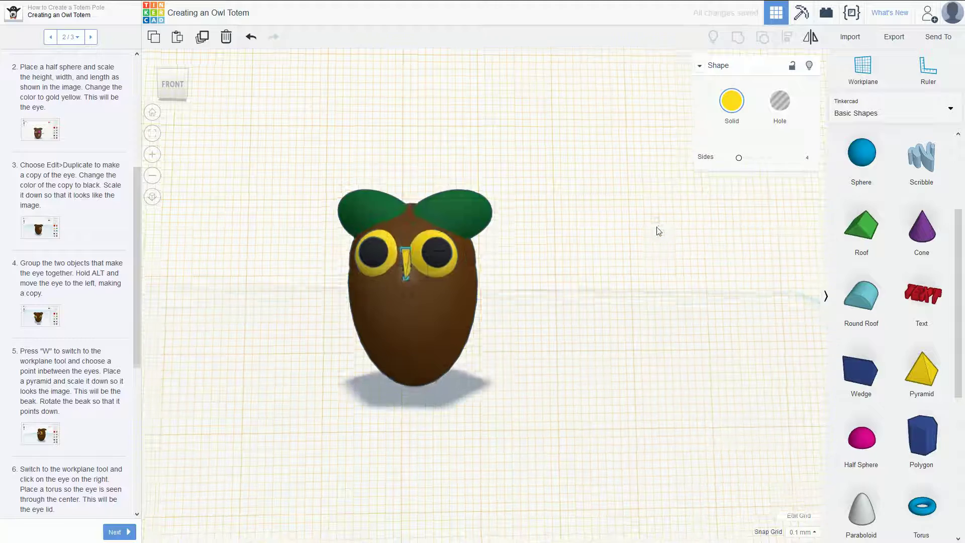
# Nudge the beak sideways and down so it sits centred just below the gap between the eyes
pyautogui.moveTo(658, 231); pyautogui.dragTo(684, 210, button='right')
pyautogui.press('Left')
pyautogui.press('Left')
pyautogui.press('Left')
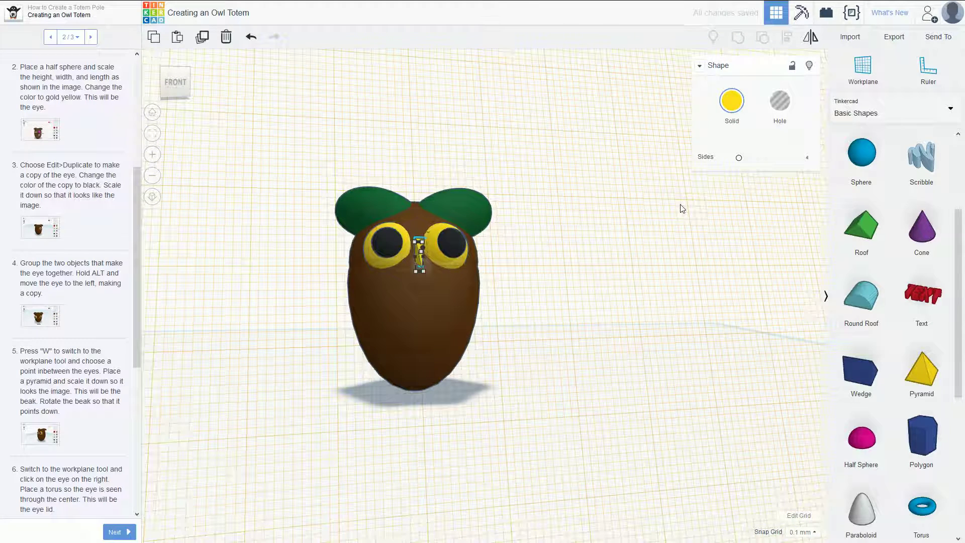
pyautogui.press('Down')
pyautogui.press('Down')
pyautogui.press('Down')
pyautogui.press('Down')
pyautogui.press('Down')
pyautogui.press('Down')
pyautogui.press('Down')
pyautogui.press('Down')
pyautogui.press('Down')
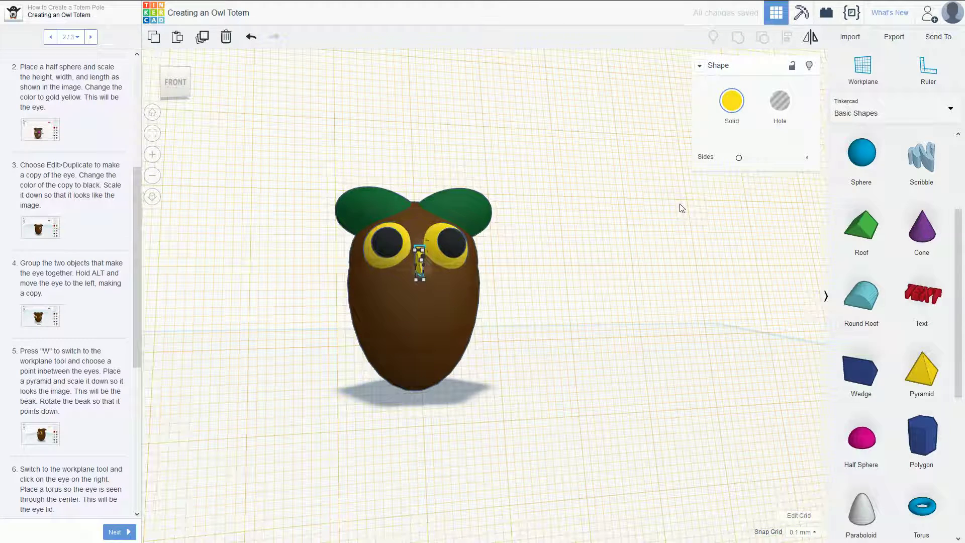
pyautogui.press('Down')
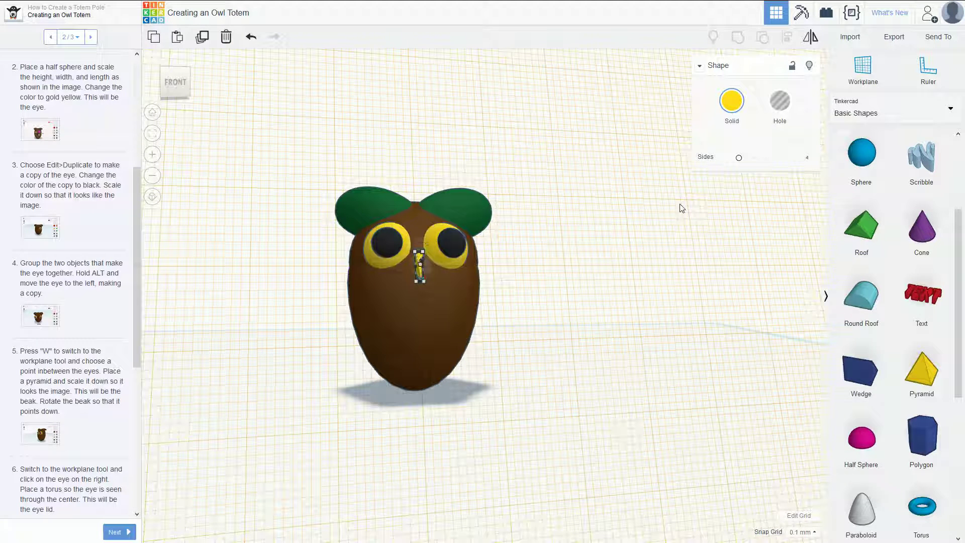
pyautogui.moveTo(679, 206)
pyautogui.mouseDown(button='right')
pyautogui.moveTo(505, 195)
pyautogui.moveTo(693, 199)
pyautogui.mouseUp(button='right')
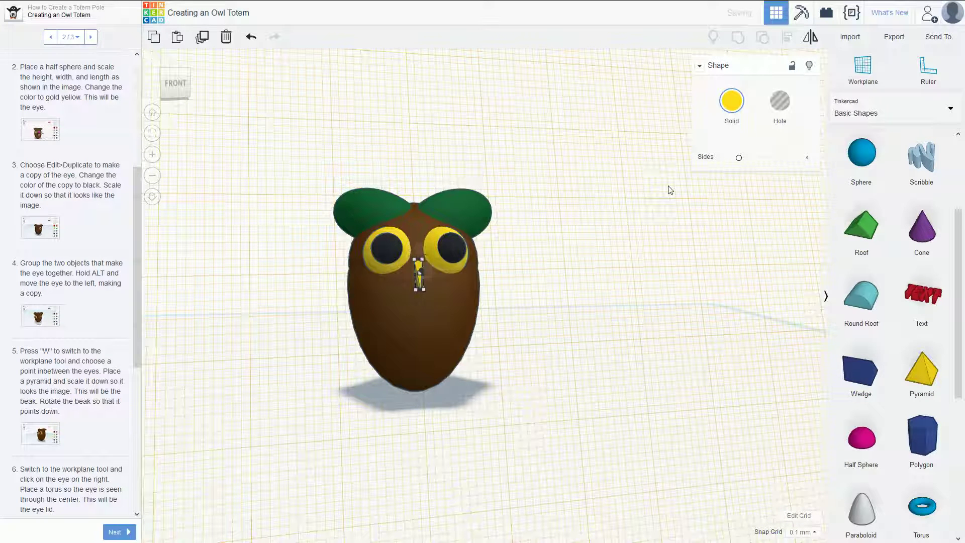
# Deselect the beak and examine the tutorial's reference image for placing the torus eyelid around the eye
pyautogui.scroll(-2, 113, 419)
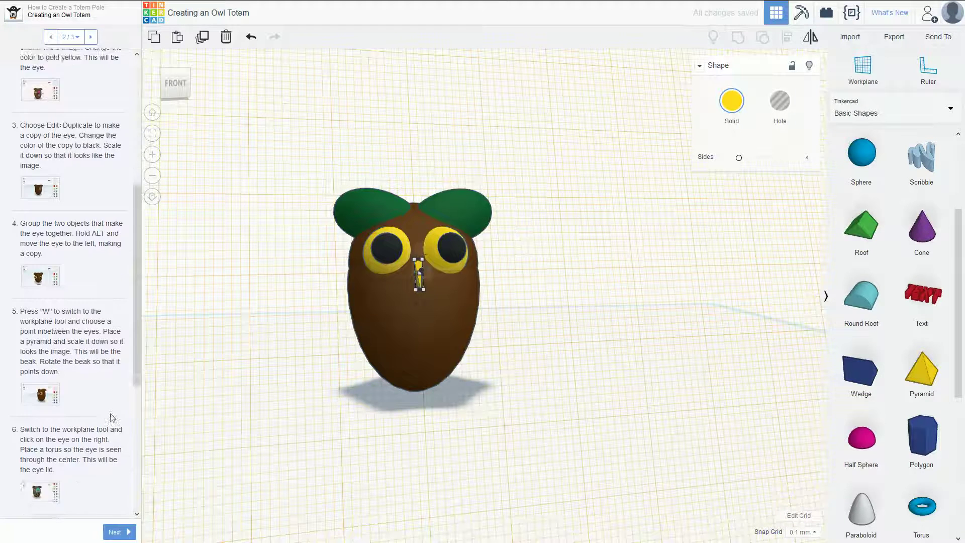
pyautogui.click(47, 433)
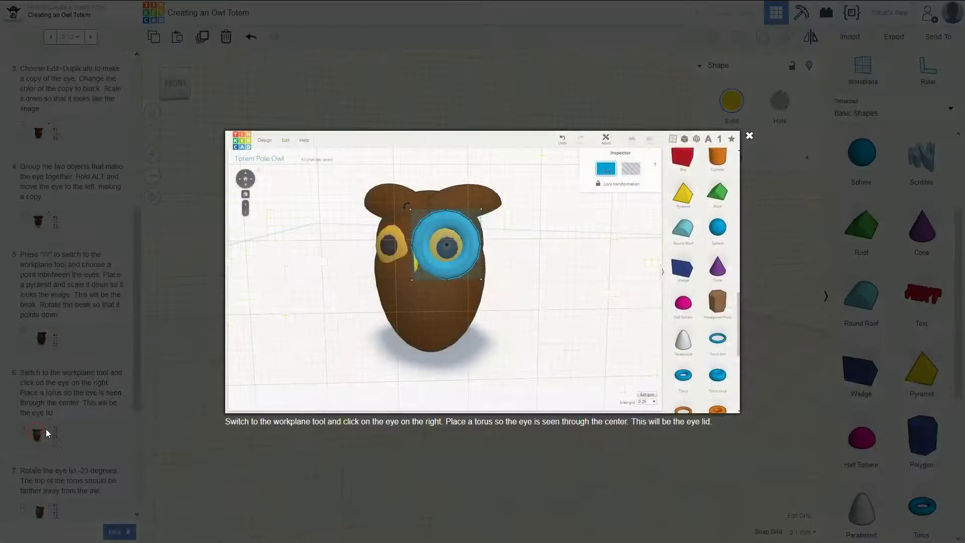
pyautogui.click(46, 434)
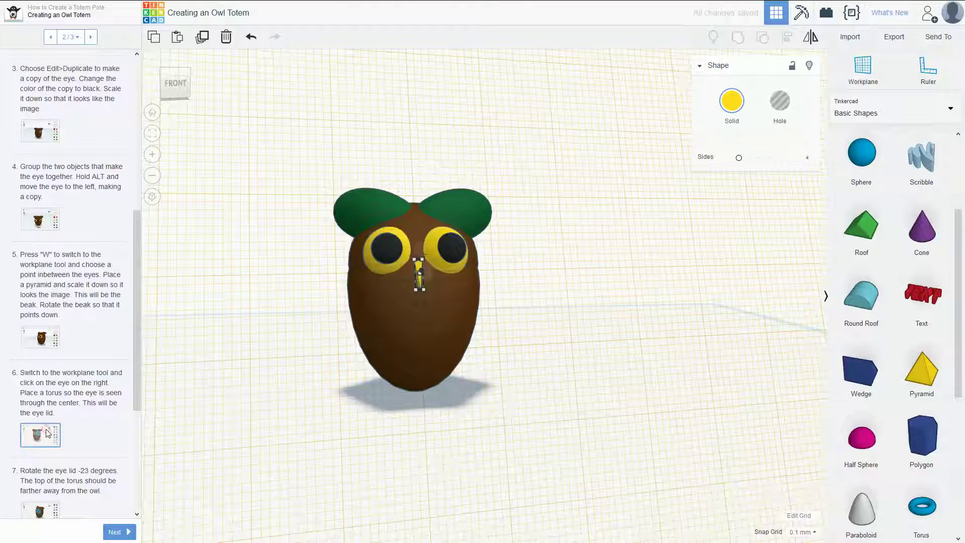
pyautogui.click(661, 391)
pyautogui.click(43, 441)
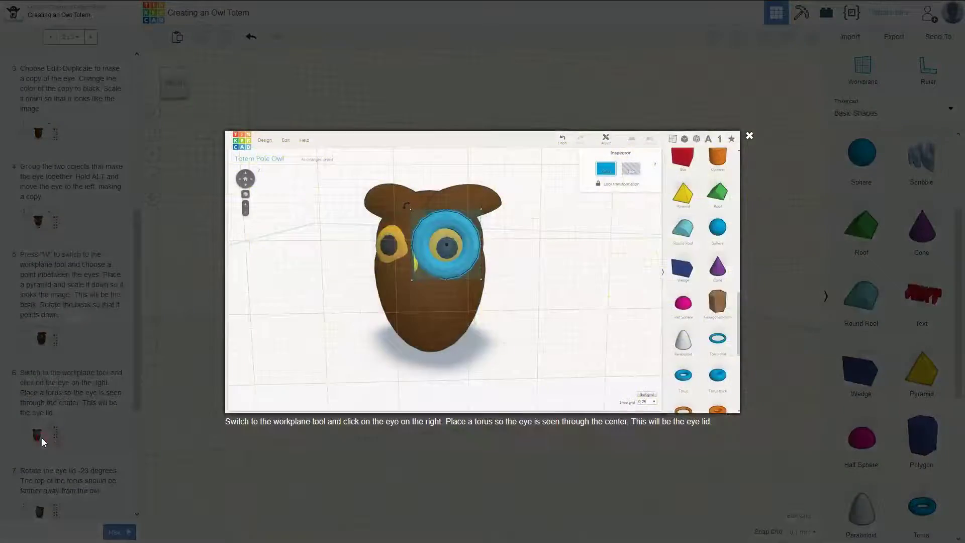
pyautogui.click(42, 441)
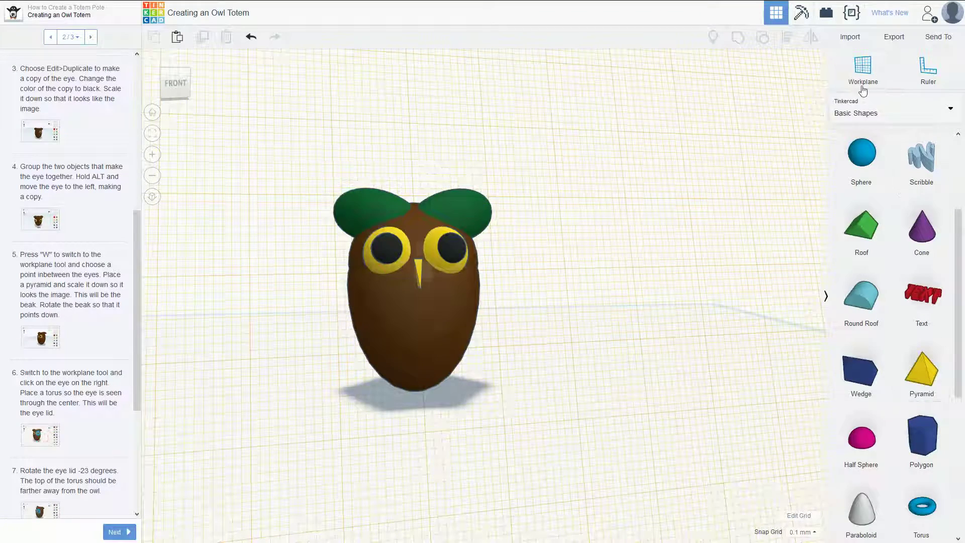
# Return the workplane to the default base plane
pyautogui.click(867, 56)
pyautogui.scroll(-5, 737, 256)
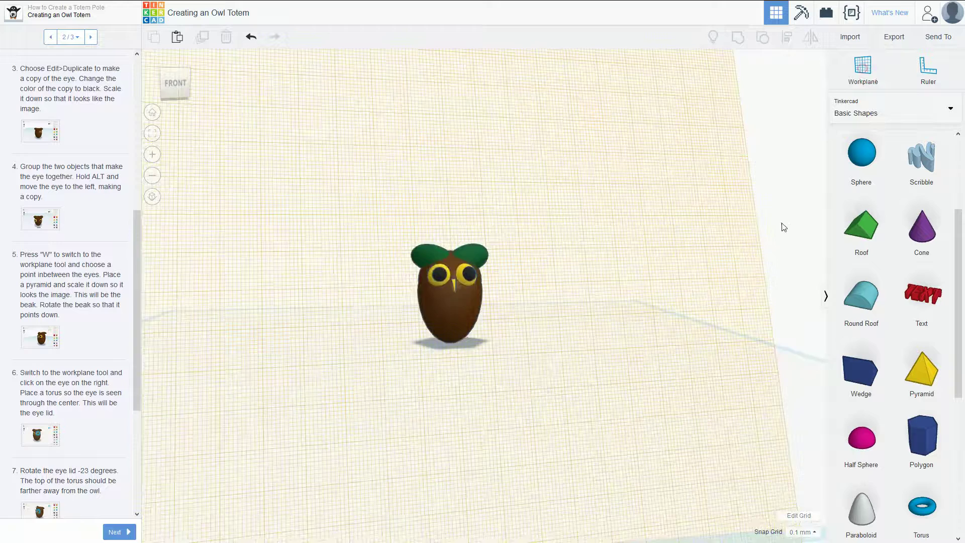
pyautogui.click(784, 228)
pyautogui.scroll(3, 551, 317)
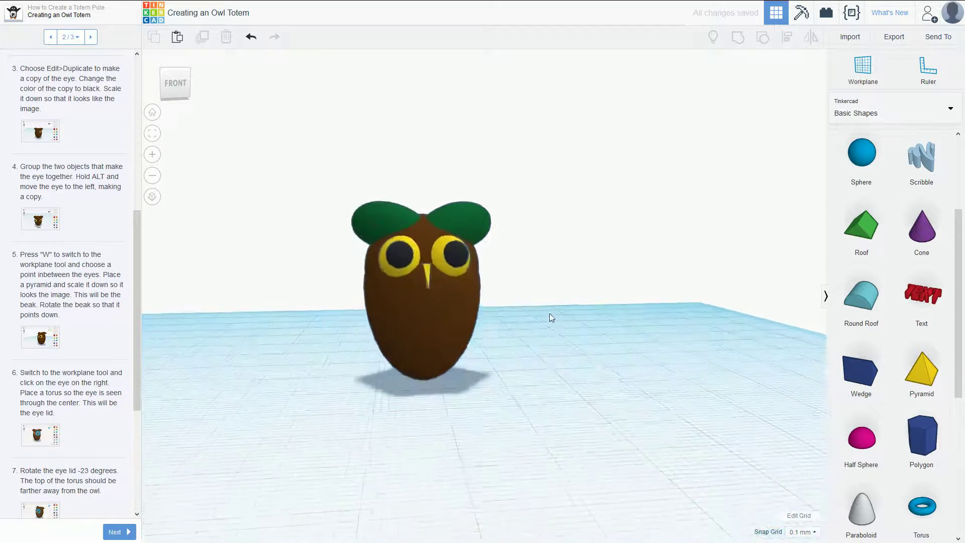
pyautogui.scroll(2, 552, 318)
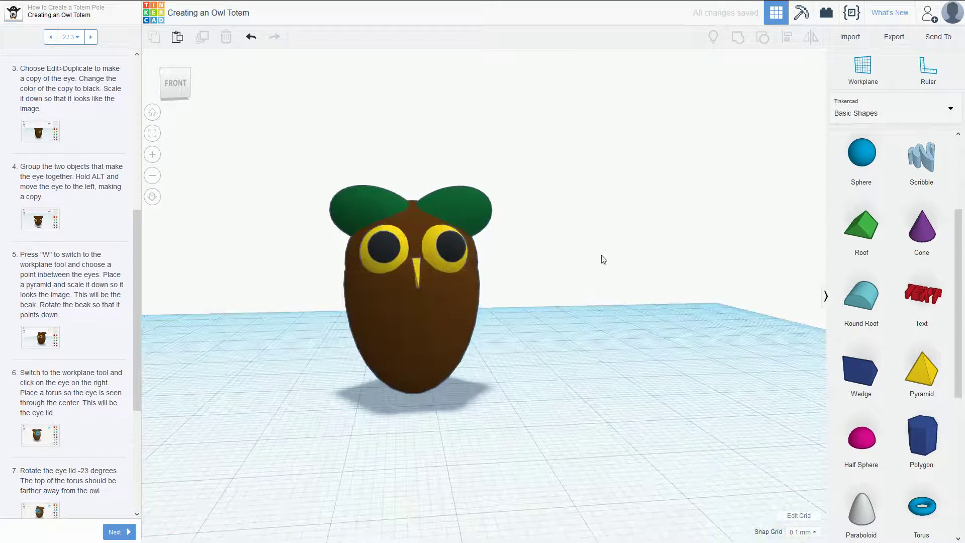
# Select the beak and nudge it slightly forward, lower on the face and sideways toward the centre
pyautogui.click(418, 272)
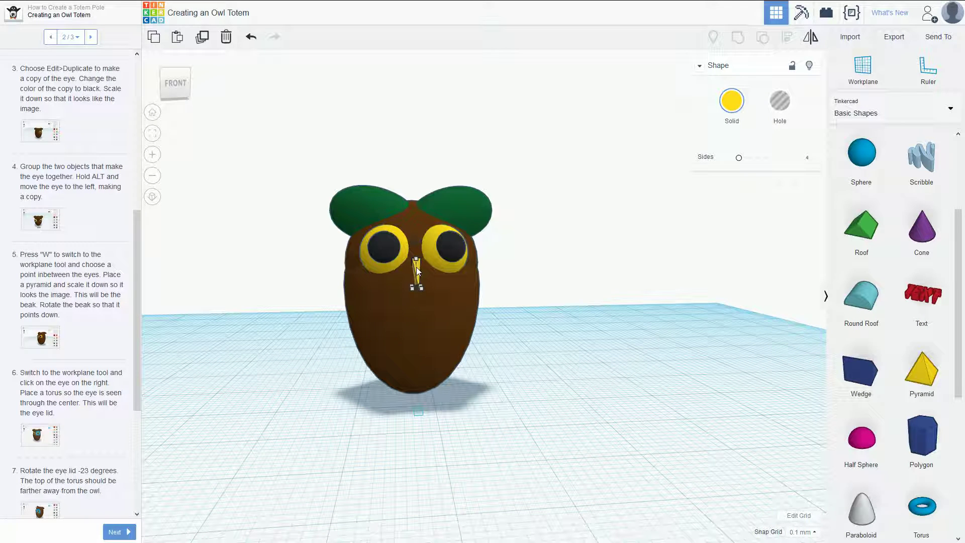
pyautogui.press('Down')
pyautogui.hotkey('ctrl', 'Down')
pyautogui.hotkey('ctrl', 'Down')
pyautogui.hotkey('ctrl', 'Down')
pyautogui.hotkey('ctrl', 'Down')
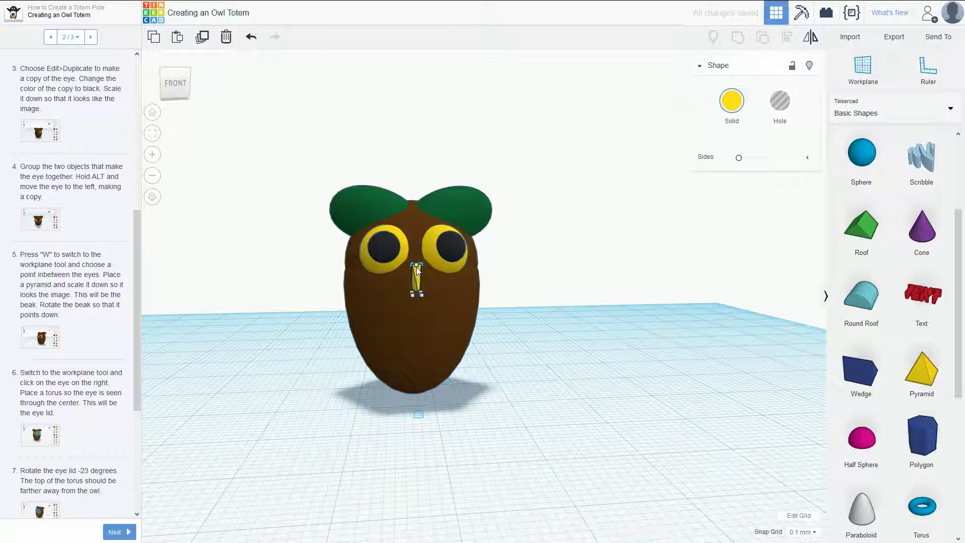
pyautogui.press('Left')
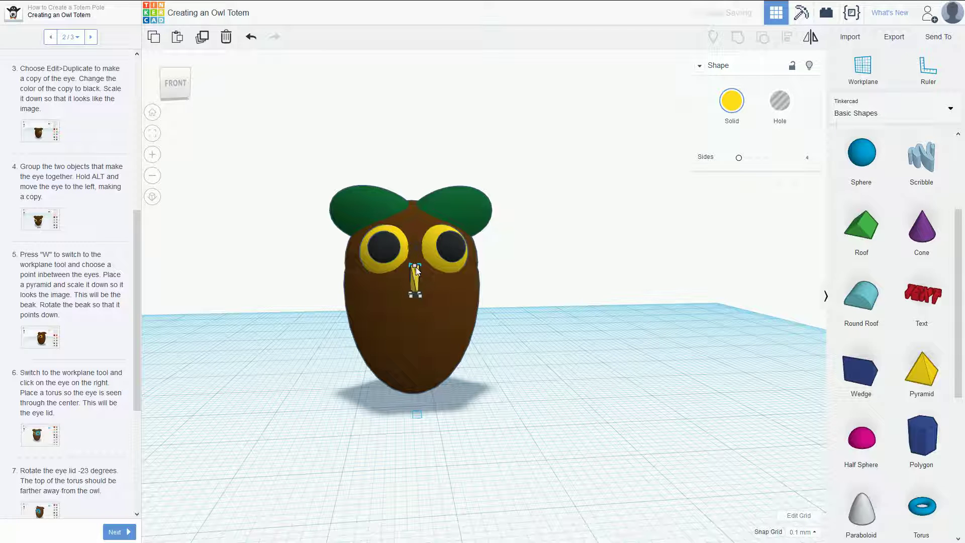
# Fine-tune the beak's position against the face from a side angle with small horizontal nudges
pyautogui.moveTo(551, 238); pyautogui.dragTo(415, 255, button='right')
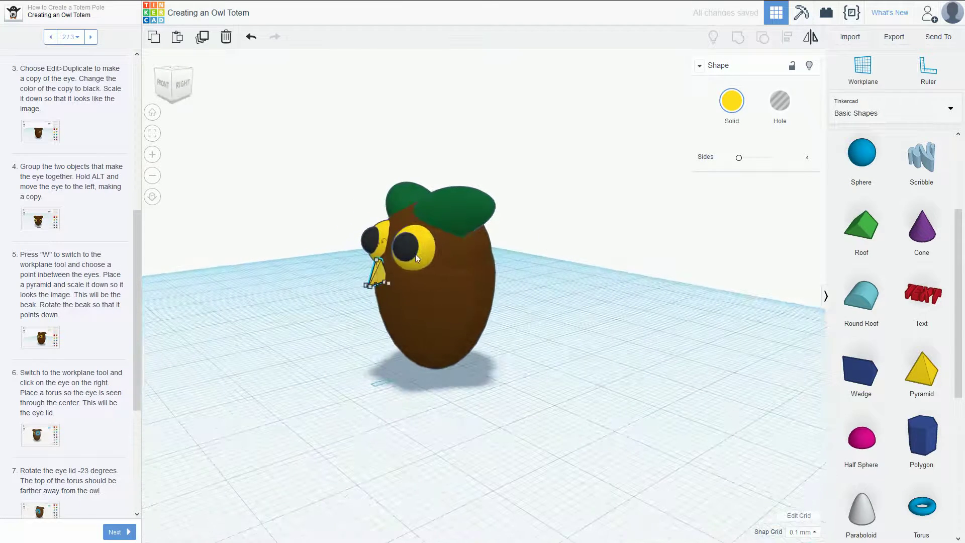
pyautogui.press('Right')
pyautogui.press('Right')
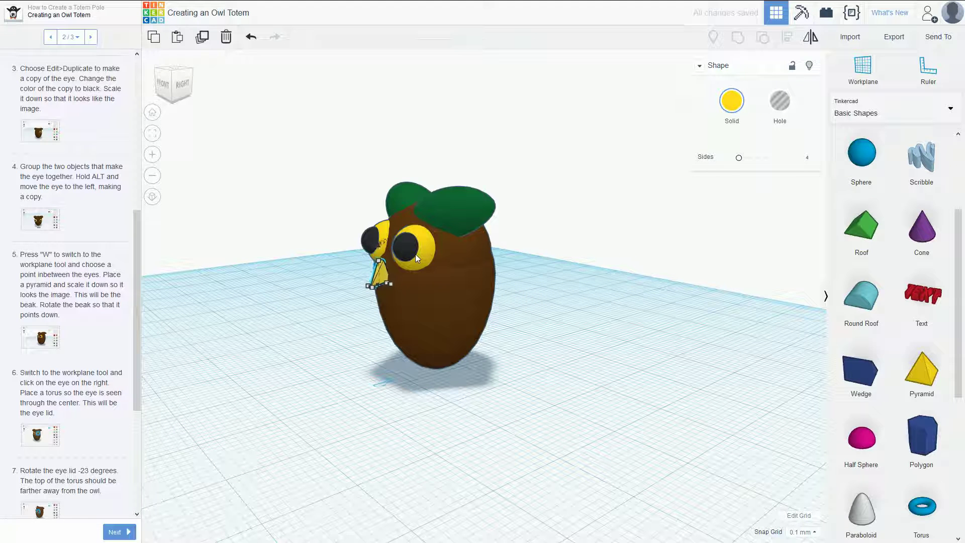
pyautogui.press('Down')
pyautogui.press('Down')
pyautogui.press('Down')
pyautogui.press('Down')
pyautogui.press('Down')
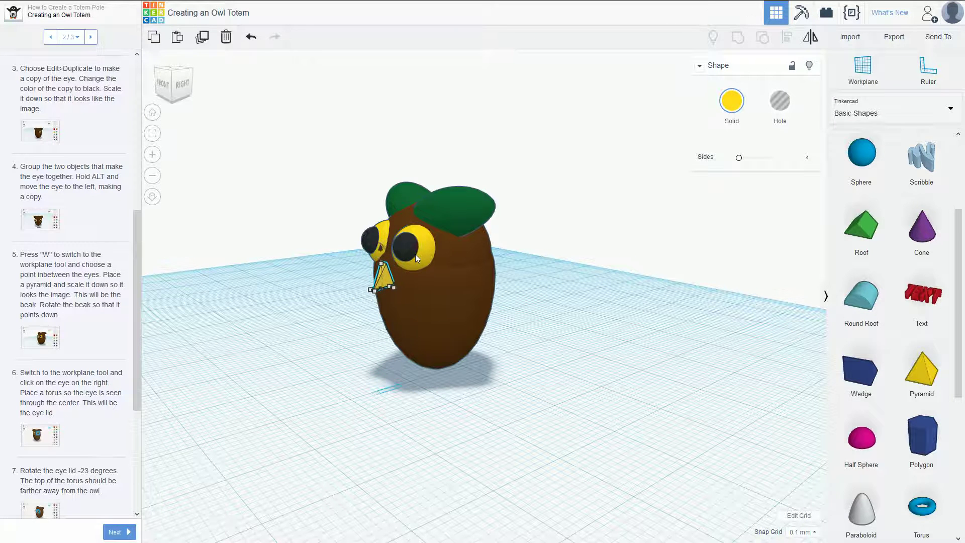
# Undo the last beak move, reselect the beak and nudge it slightly back into the owl's face
pyautogui.moveTo(417, 259); pyautogui.dragTo(589, 242, button='right')
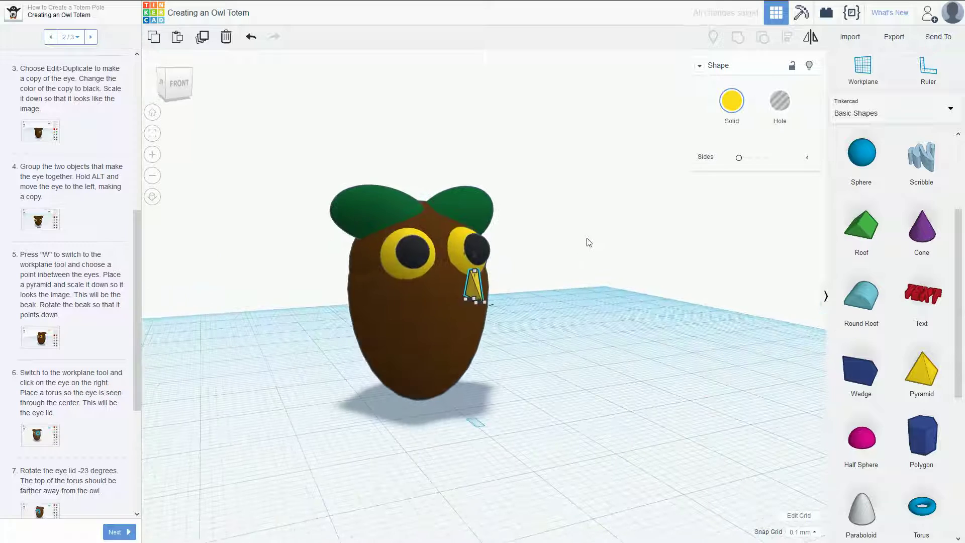
pyautogui.click(574, 242)
pyautogui.hotkey('ctrl', 'z')
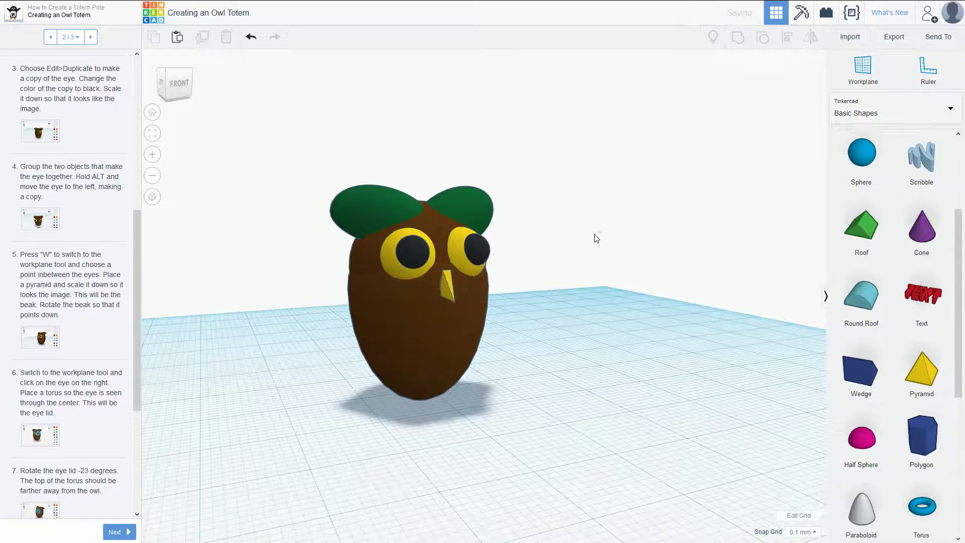
pyautogui.moveTo(595, 237); pyautogui.dragTo(496, 263, button='right')
pyautogui.click(460, 265)
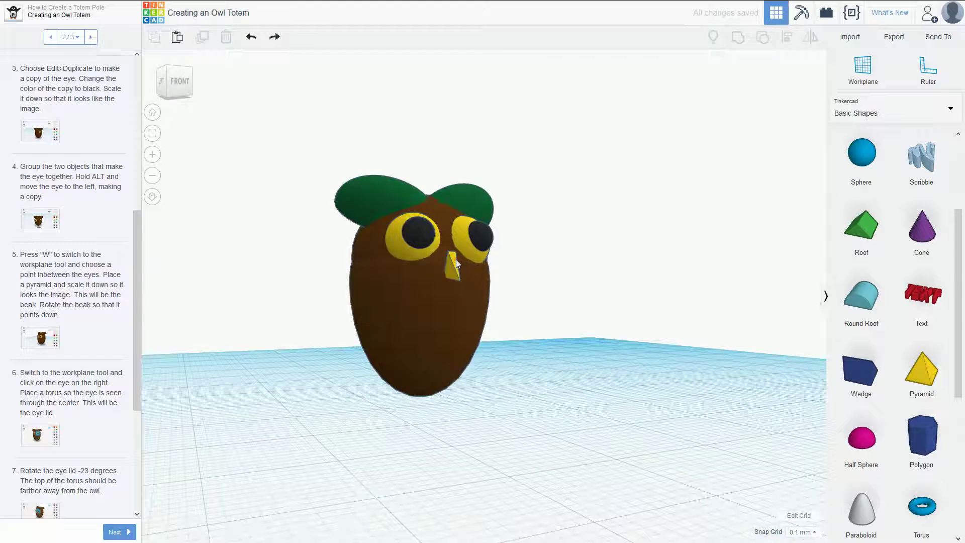
pyautogui.click(459, 265)
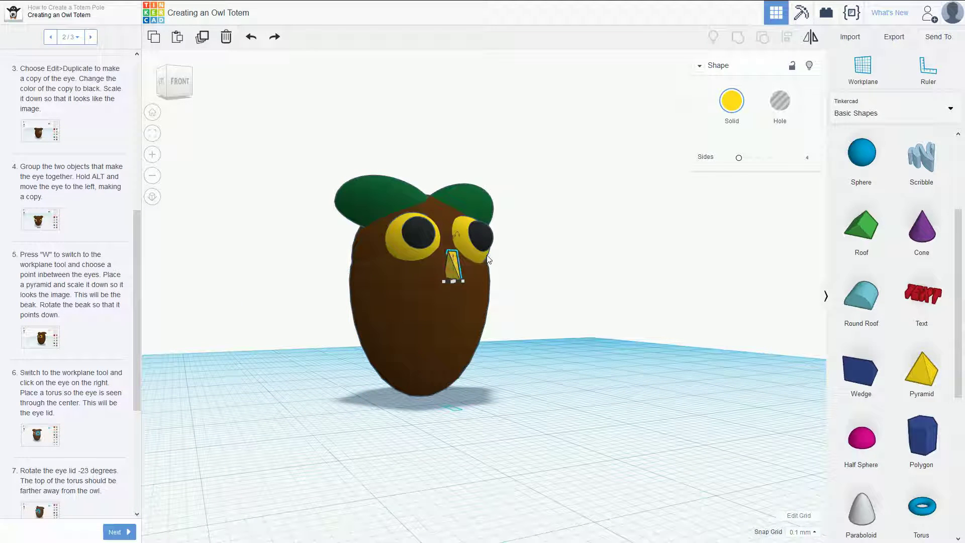
pyautogui.press('Up')
pyautogui.press('Up')
pyautogui.press('Up')
pyautogui.press('Up')
pyautogui.press('Up')
pyautogui.press('Up')
pyautogui.press('Up')
pyautogui.press('Up')
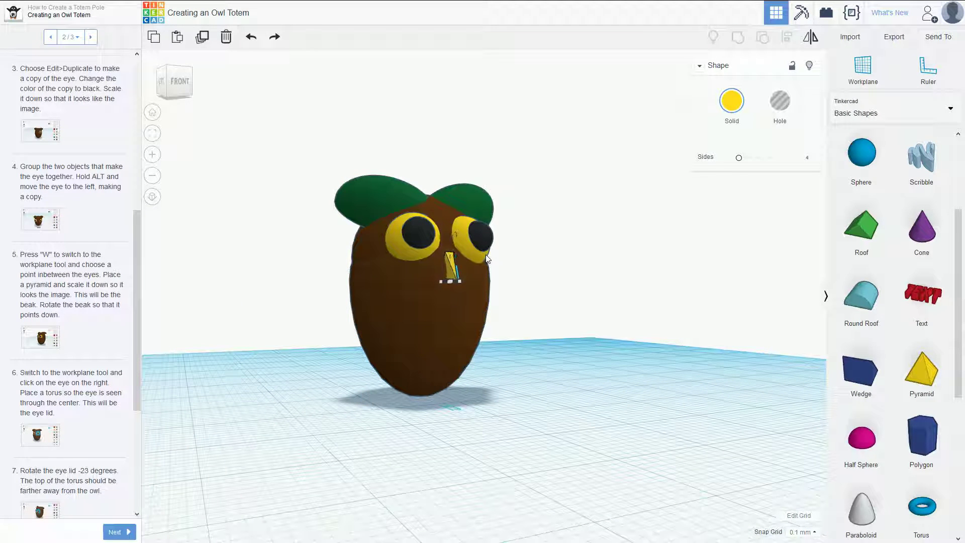
# Nudge the beak slightly sideways toward the centre of the face, undoing and redoing the nudge to compare its placement from the front
pyautogui.moveTo(486, 259); pyautogui.dragTo(521, 286, button='right')
pyautogui.press('Left')
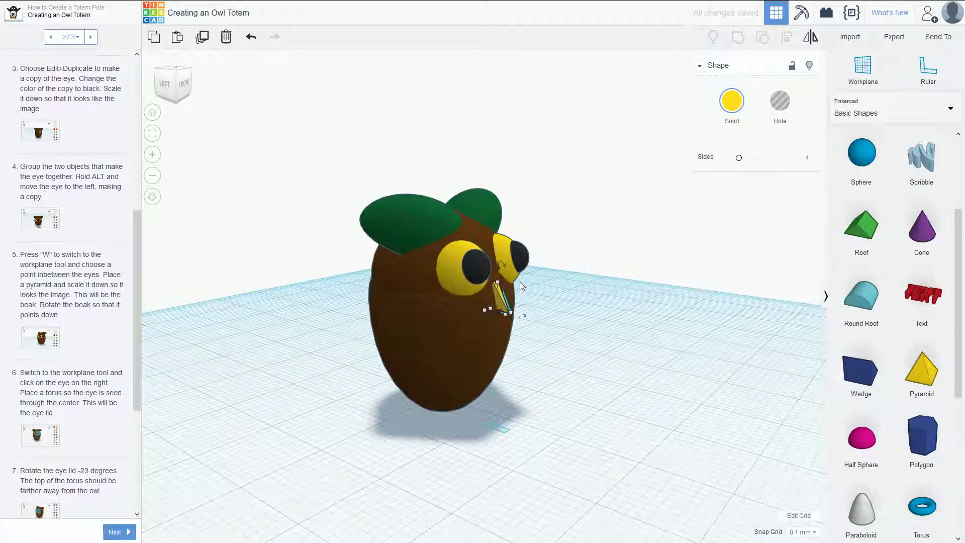
pyautogui.hotkey('ctrl', 'z')
pyautogui.moveTo(552, 279); pyautogui.dragTo(462, 286, button='right')
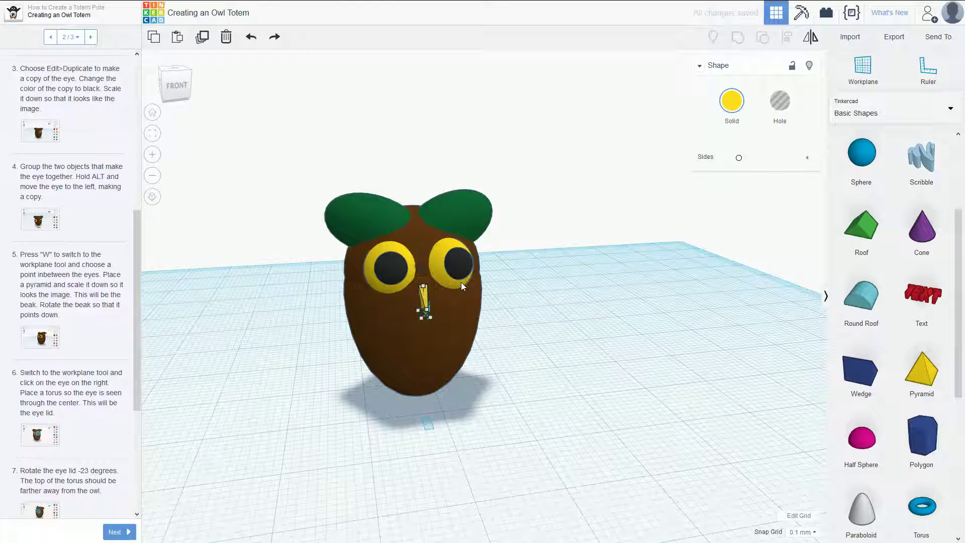
pyautogui.hotkey('ctrl', 'y')
pyautogui.moveTo(463, 287); pyautogui.dragTo(785, 383, button='right')
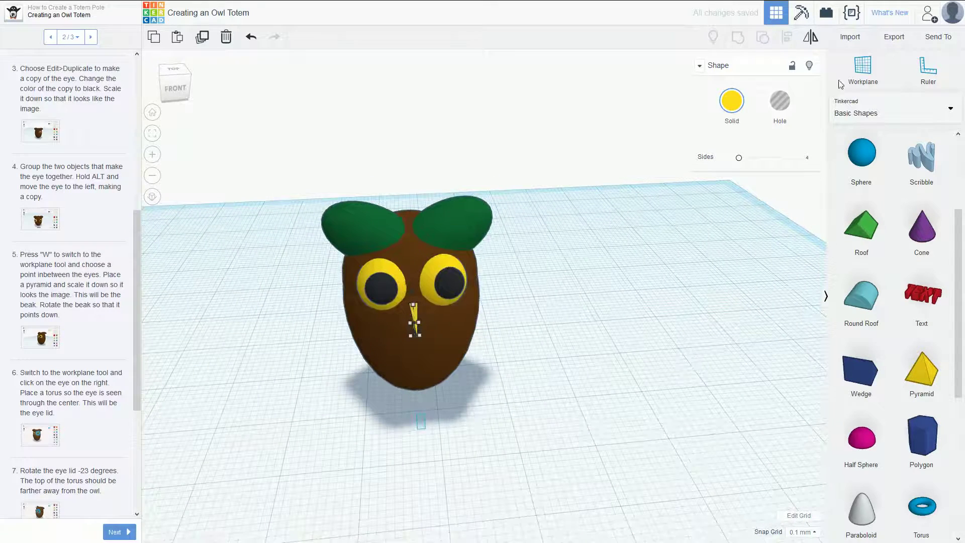
# Set the workplane on the pupil of the owl's eye on the right and place a torus over that eye
pyautogui.click(862, 70)
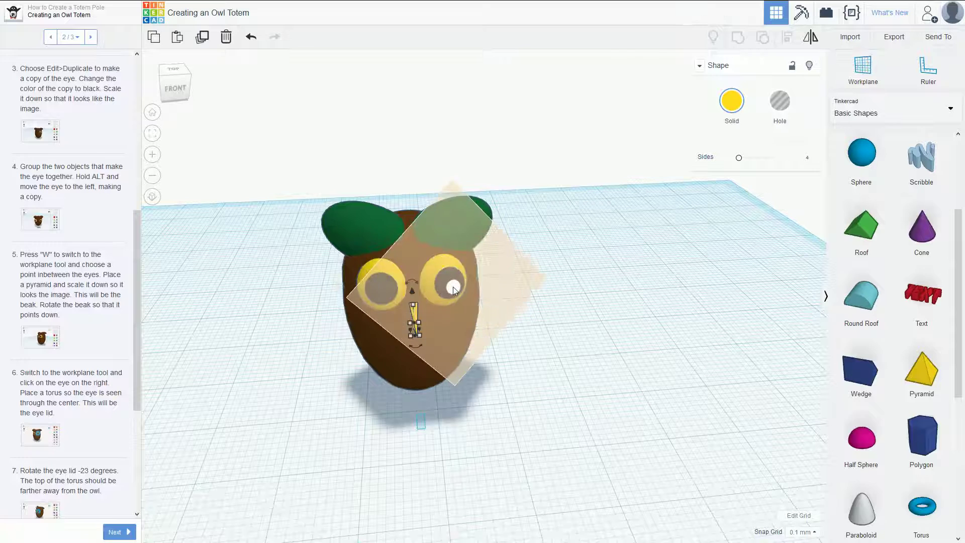
pyautogui.click(453, 289)
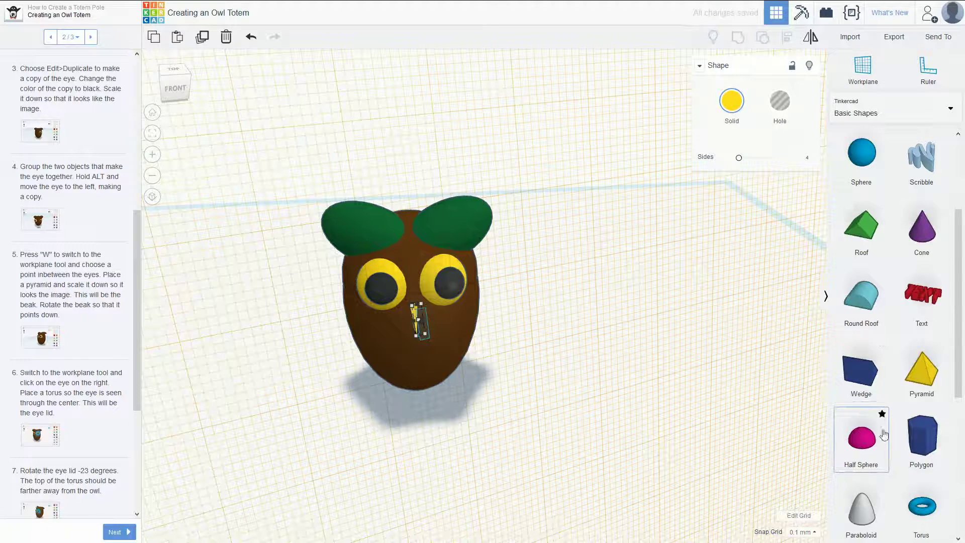
pyautogui.moveTo(919, 505); pyautogui.dragTo(456, 288)
pyautogui.moveTo(578, 310); pyautogui.dragTo(496, 291, button='right')
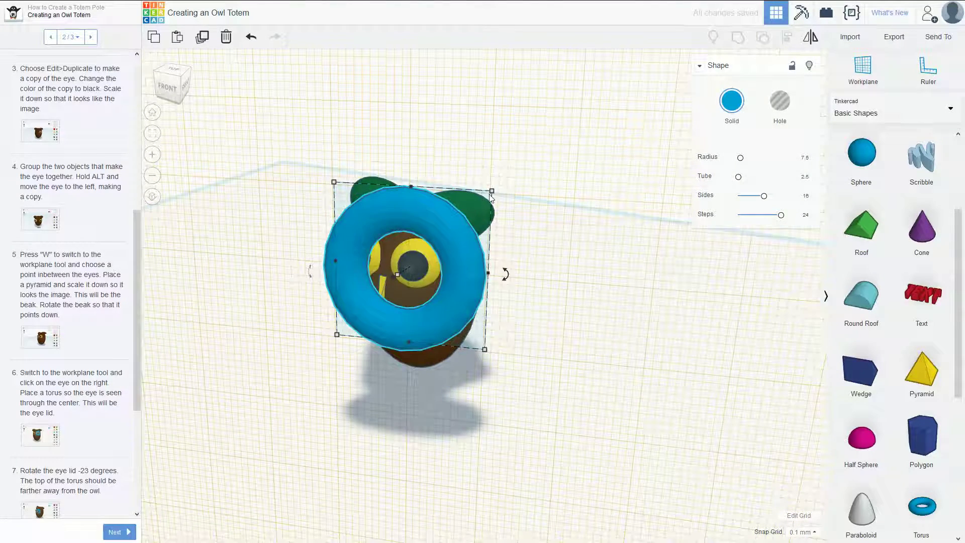
# Undo the torus placement and restore it
pyautogui.hotkey('ctrl', 'z')
pyautogui.hotkey('ctrl', 'z')
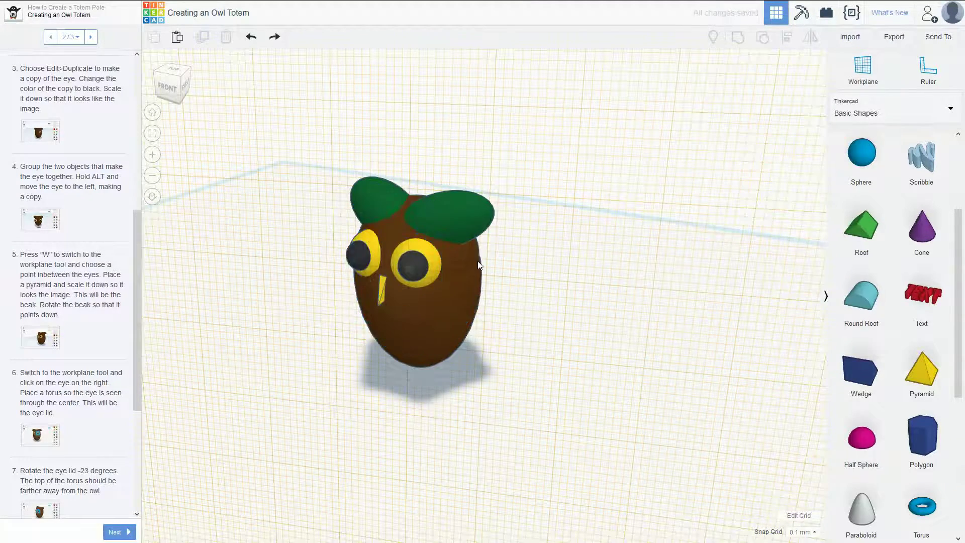
pyautogui.hotkey('ctrl', 'y')
pyautogui.hotkey('ctrl', 'y')
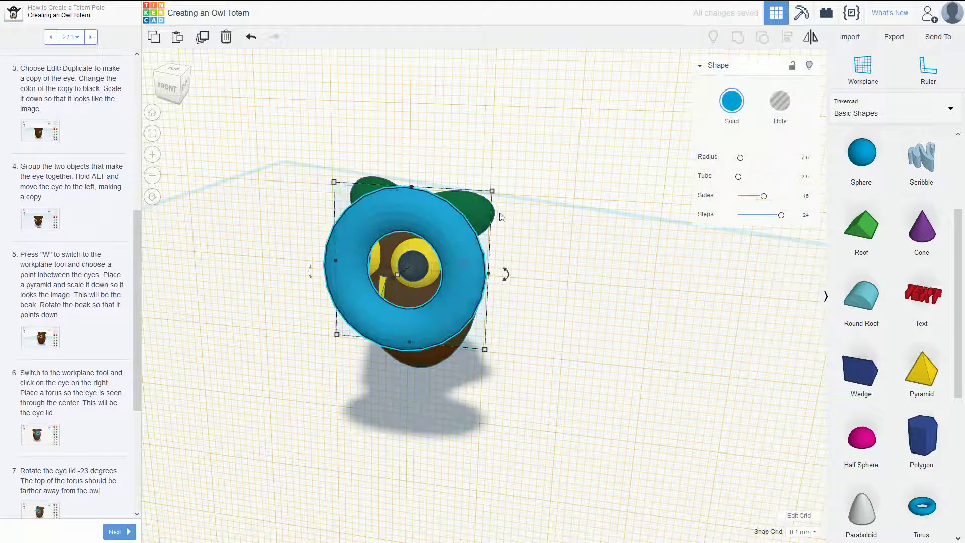
# Scale the torus down into a smaller ring centred around the eye on the right
pyautogui.moveTo(491, 198); pyautogui.dragTo(457, 226)
pyautogui.moveTo(423, 274); pyautogui.dragTo(546, 255, button='right')
pyautogui.moveTo(562, 247); pyautogui.dragTo(521, 267)
pyautogui.moveTo(577, 275); pyautogui.dragTo(454, 307, button='right')
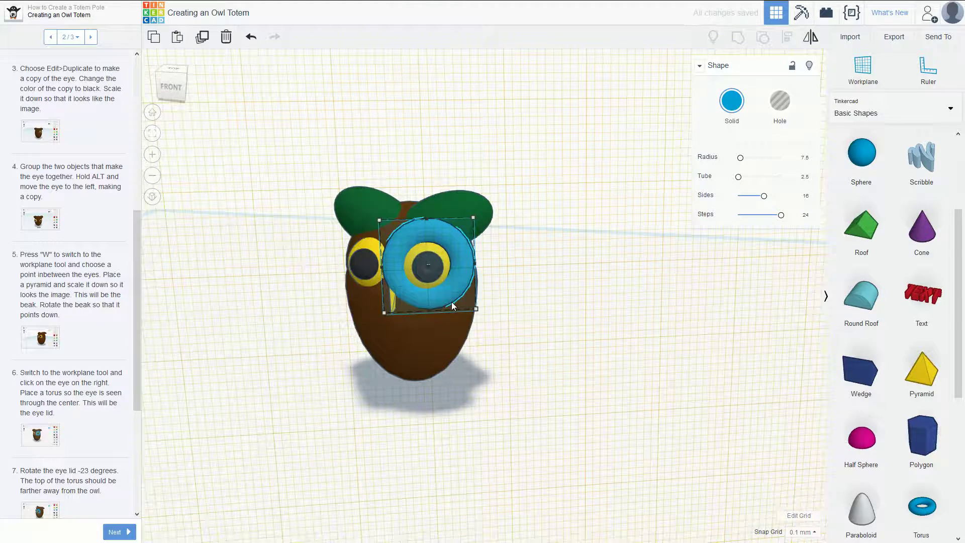
# Sink the torus partway into the owl's head and nudge it slightly to the right around the eye
pyautogui.hotkey('ctrl', 'Down')
pyautogui.hotkey('ctrl', 'Down')
pyautogui.hotkey('ctrl', 'Down')
pyautogui.hotkey('ctrl', 'Down')
pyautogui.hotkey('ctrl', 'Down')
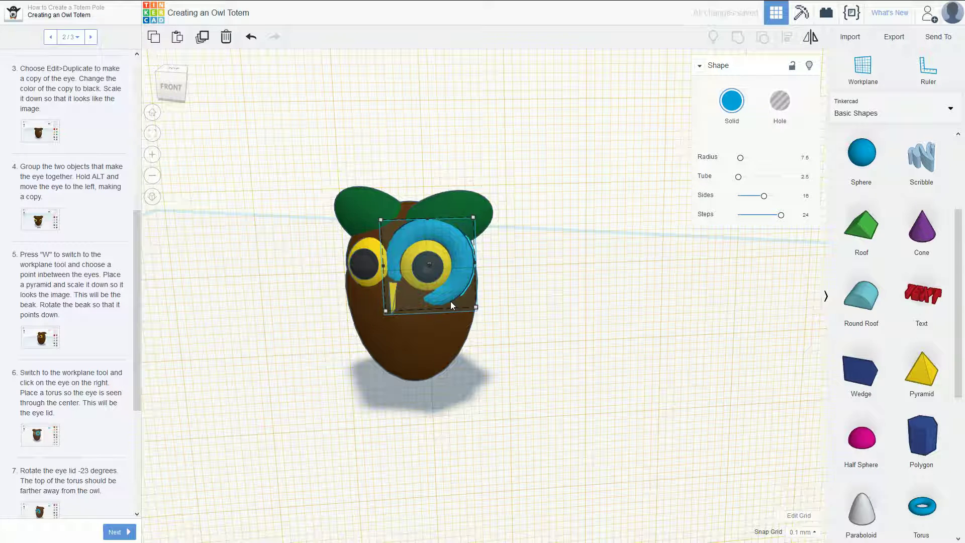
pyautogui.press('Right')
pyautogui.press('Right')
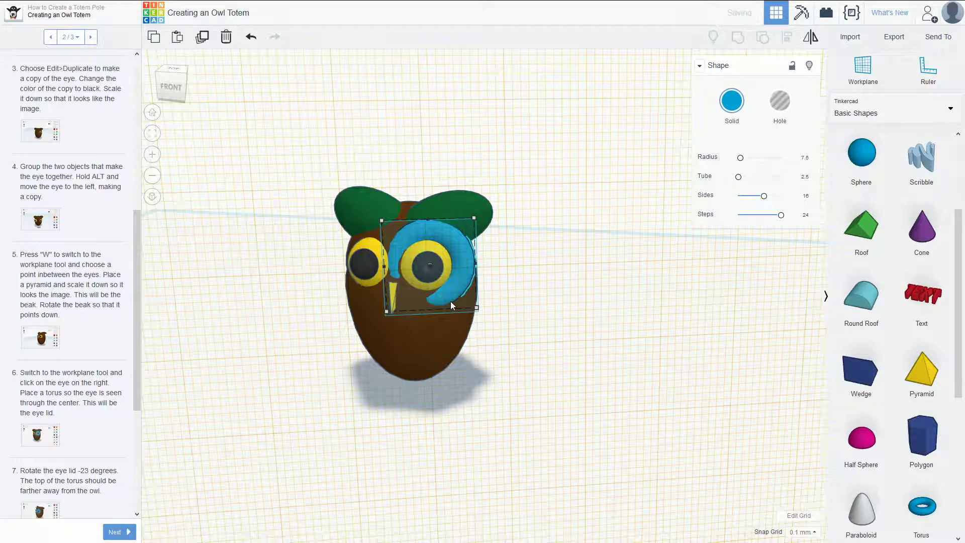
pyautogui.moveTo(445, 303); pyautogui.dragTo(604, 191, button='right')
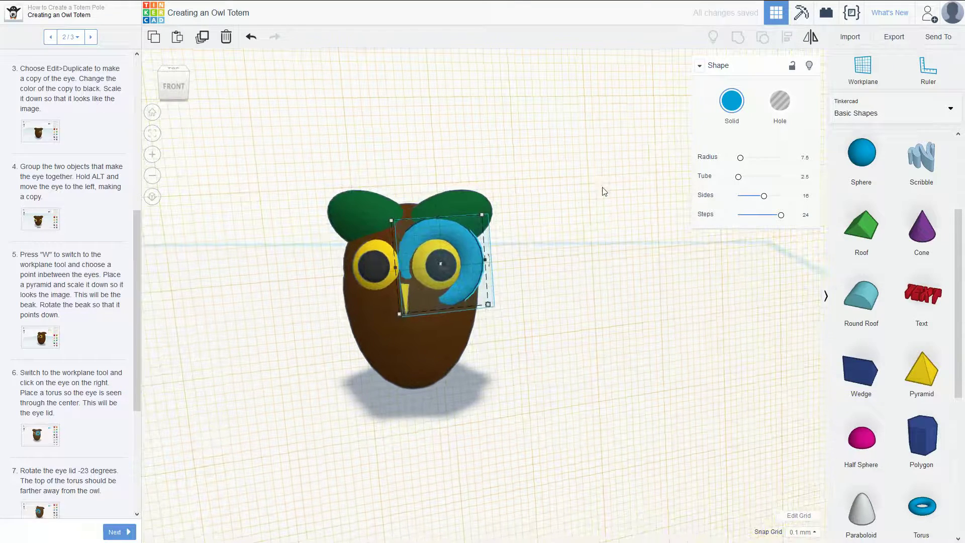
# Change the torus eyelid's colour to red and deselect it
pyautogui.click(723, 106)
pyautogui.click(722, 193)
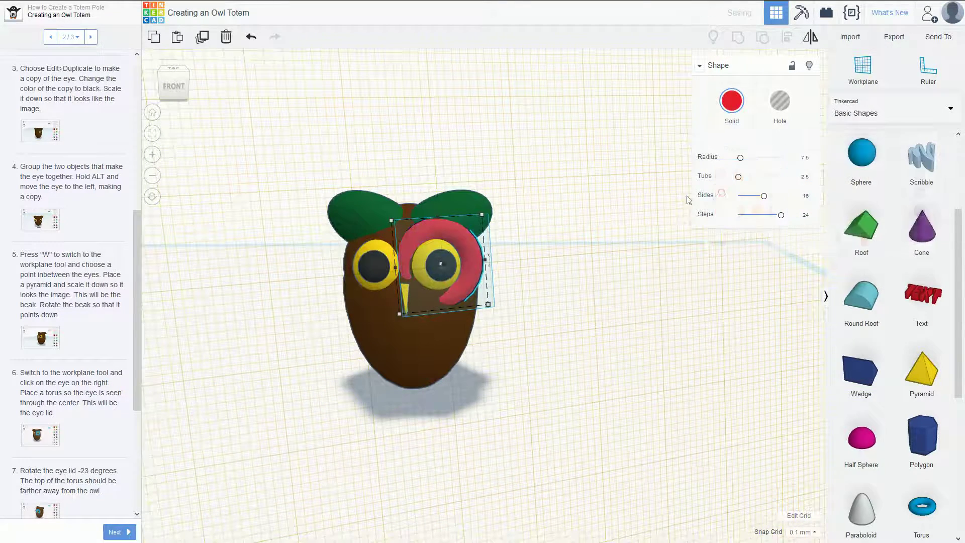
pyautogui.click(599, 265)
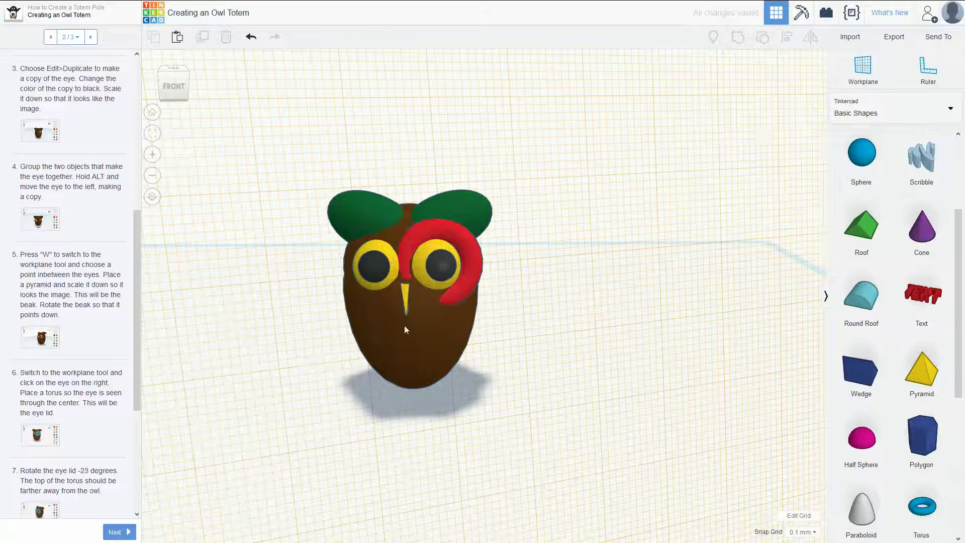
# Return the workplane to the default base plane and select the red torus eyelid
pyautogui.click(869, 74)
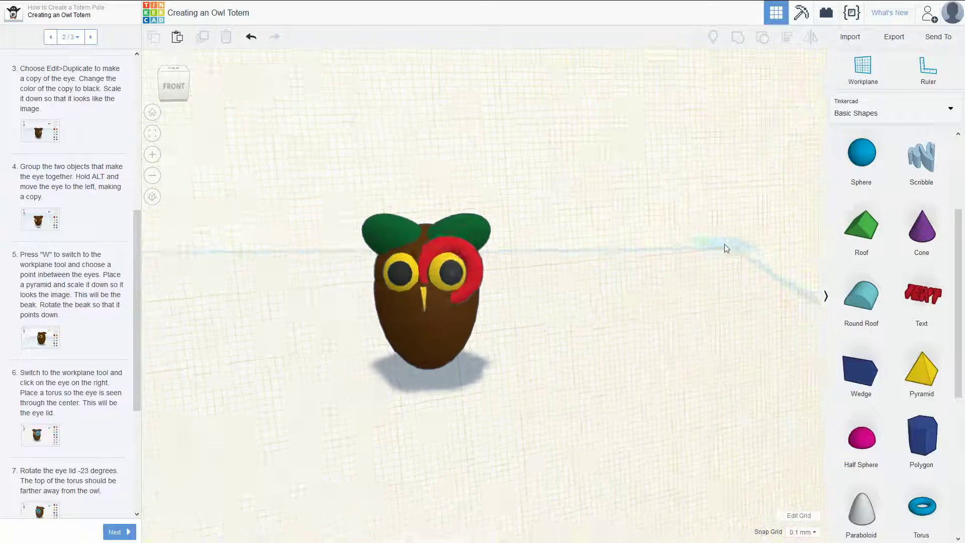
pyautogui.scroll(-4, 728, 242)
pyautogui.click(795, 199)
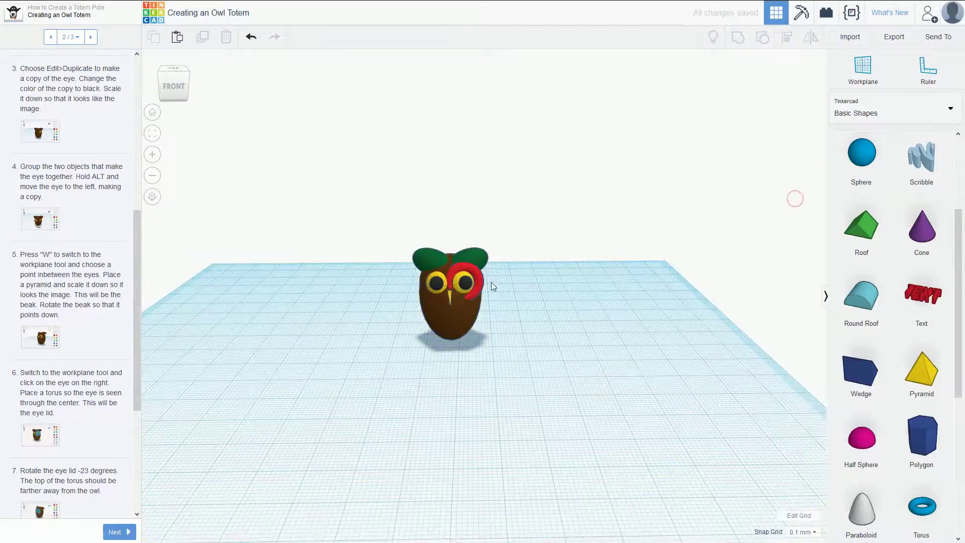
pyautogui.scroll(4, 492, 286)
pyautogui.click(479, 275)
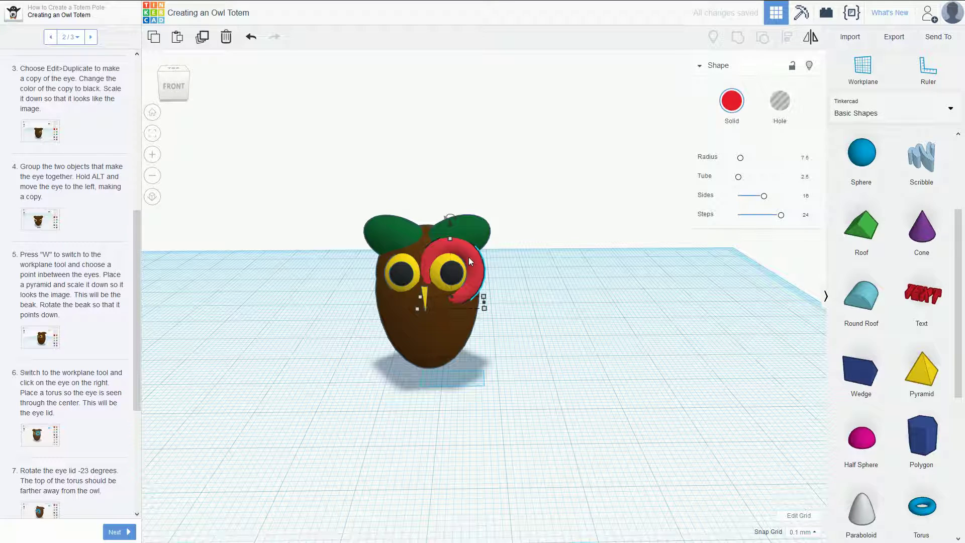
# Duplicate the red torus eyelid and move the copy left until it surrounds the owl's other eye
pyautogui.click(470, 261)
pyautogui.press('Left')
pyautogui.press('Left')
pyautogui.press('Left')
pyautogui.press('Left')
pyautogui.press('Left')
pyautogui.press('Left')
pyautogui.press('Left')
pyautogui.press('Left')
pyautogui.press('Left')
pyautogui.press('Left')
pyautogui.press('Left')
pyautogui.press('Left')
pyautogui.press('Left')
pyautogui.press('Left')
pyautogui.press('Left')
pyautogui.press('Left')
pyautogui.press('Left')
pyautogui.press('Left')
pyautogui.press('Left')
pyautogui.press('Left')
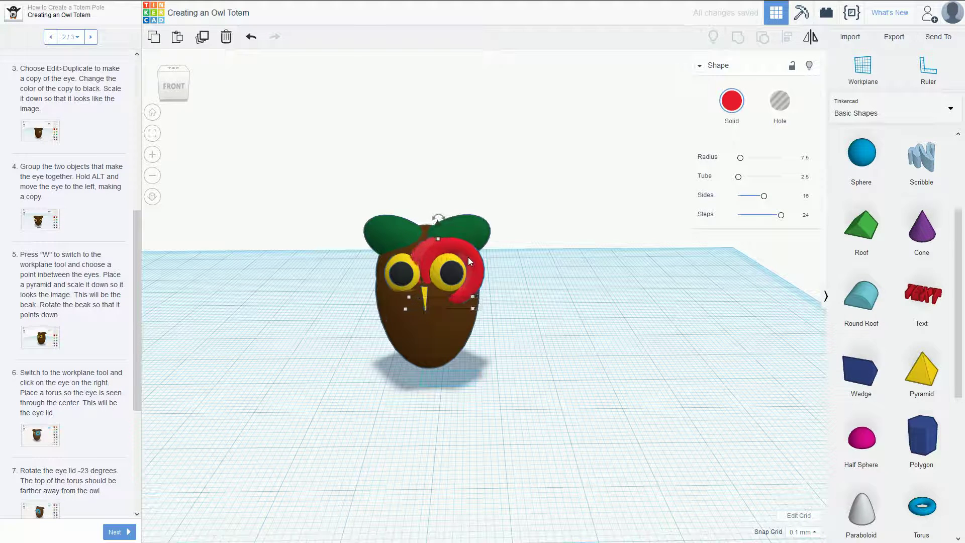
pyautogui.press('Left')
pyautogui.press('Left')
pyautogui.press('Left')
pyautogui.press('Left')
pyautogui.press('Left')
pyautogui.press('Left')
pyautogui.press('Left')
pyautogui.press('Left')
pyautogui.press('Left')
pyautogui.press('Left')
pyautogui.press('Left')
pyautogui.press('Left')
pyautogui.press('Left')
pyautogui.press('Left')
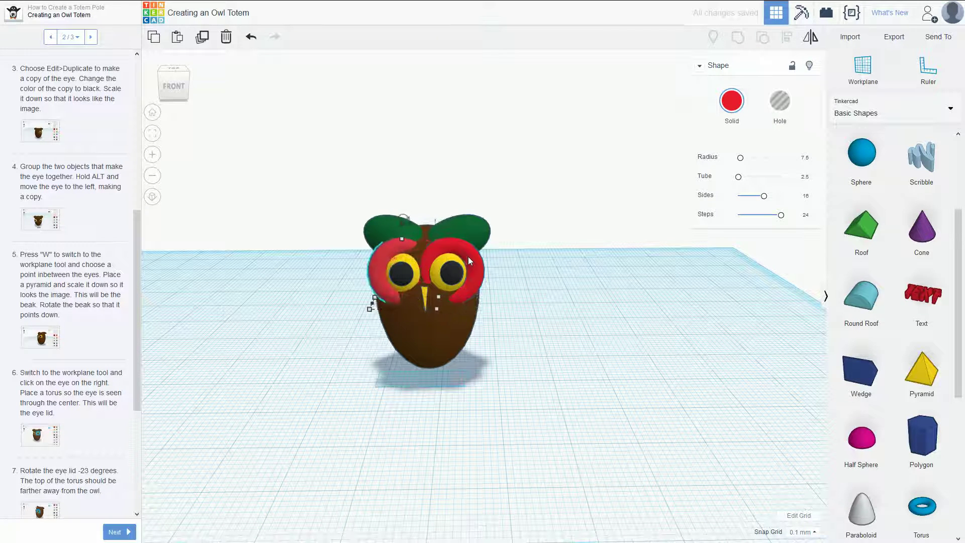
pyautogui.press('Left')
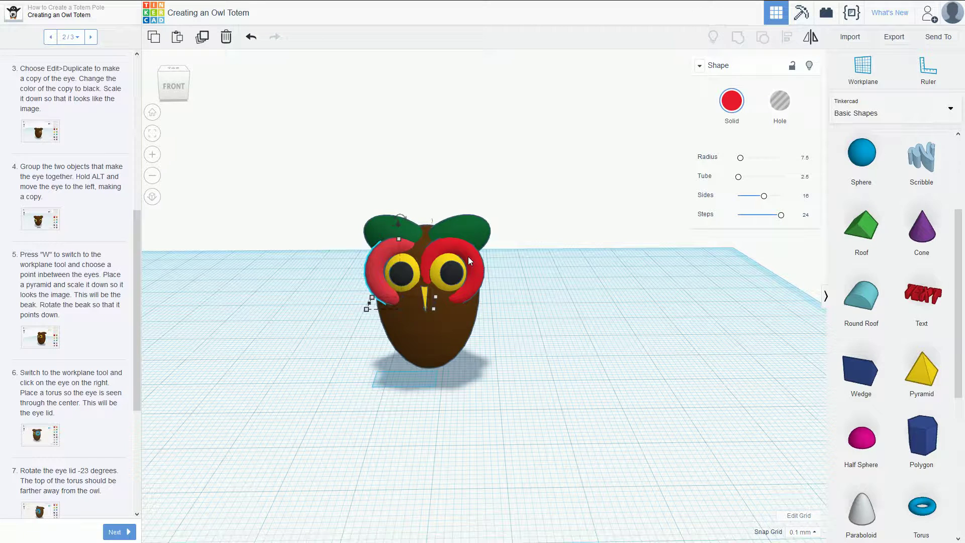
pyautogui.moveTo(370, 303); pyautogui.dragTo(514, 331, button='right')
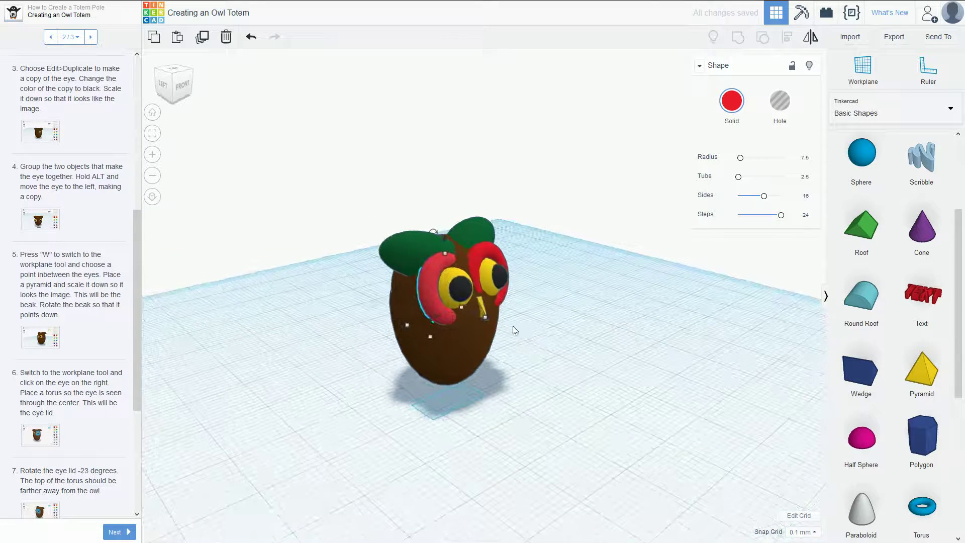
pyautogui.moveTo(477, 331); pyautogui.dragTo(465, 360)
pyautogui.moveTo(566, 355); pyautogui.dragTo(494, 308, button='right')
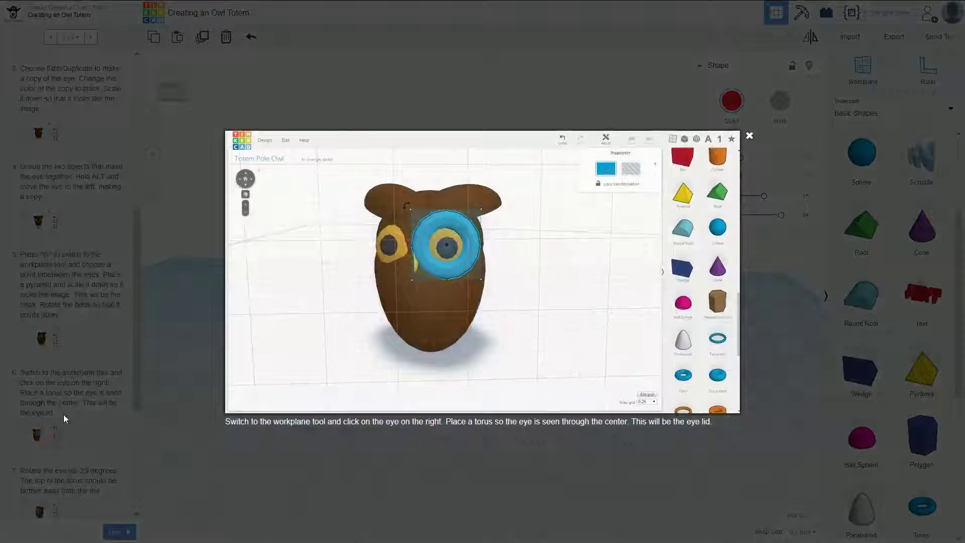
# Check the remaining eyelid instructions and the finished eyelid picture in the tutorial against the owl
pyautogui.scroll(-3, 72, 410)
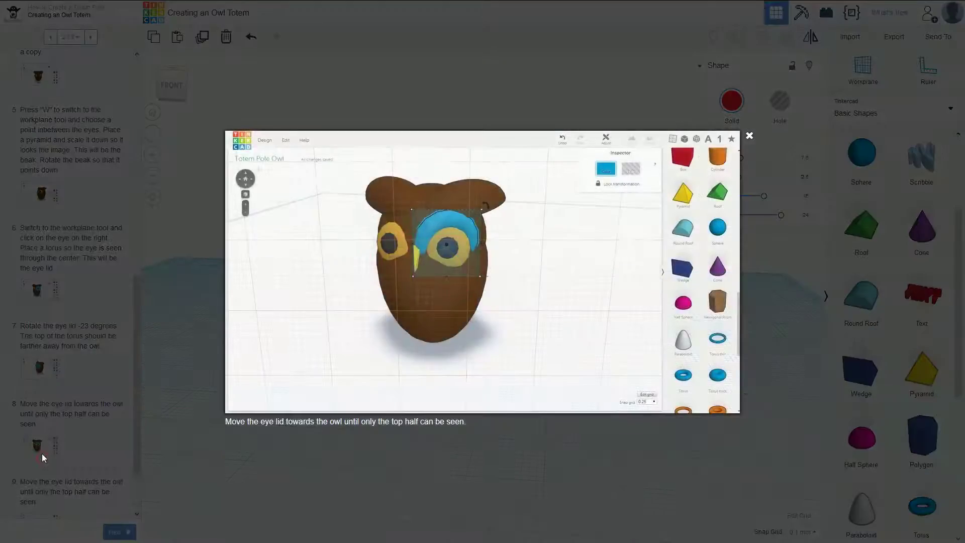
pyautogui.scroll(-2, 58, 424)
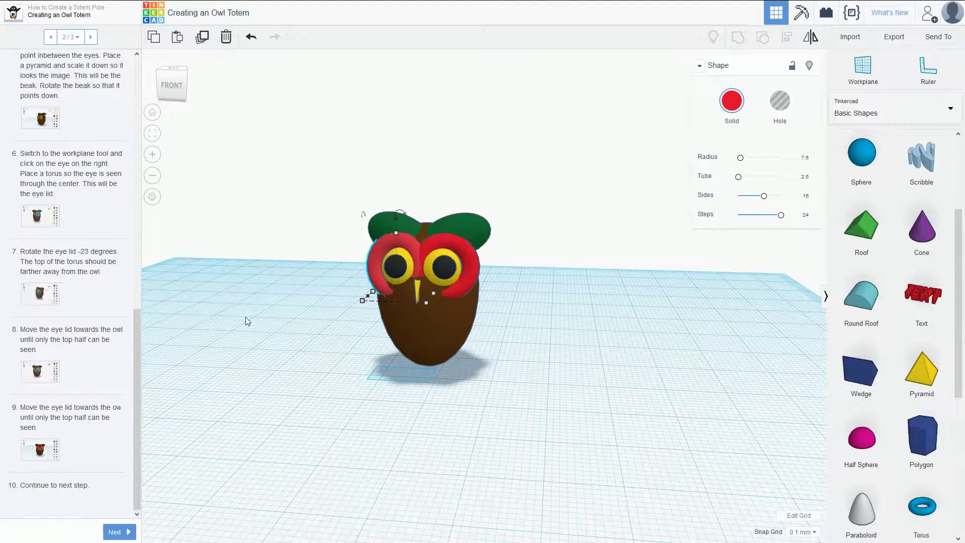
pyautogui.moveTo(246, 321); pyautogui.dragTo(180, 309, button='right')
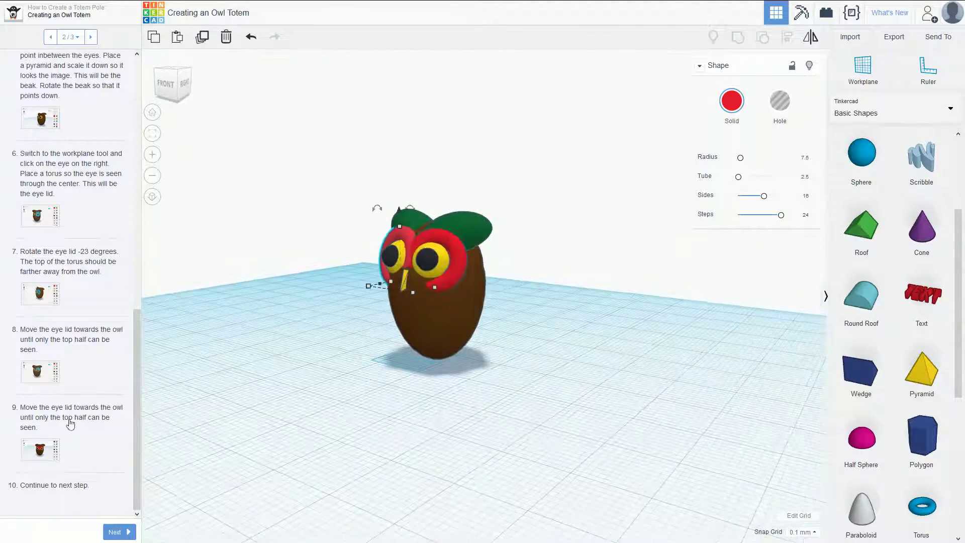
pyautogui.click(40, 446)
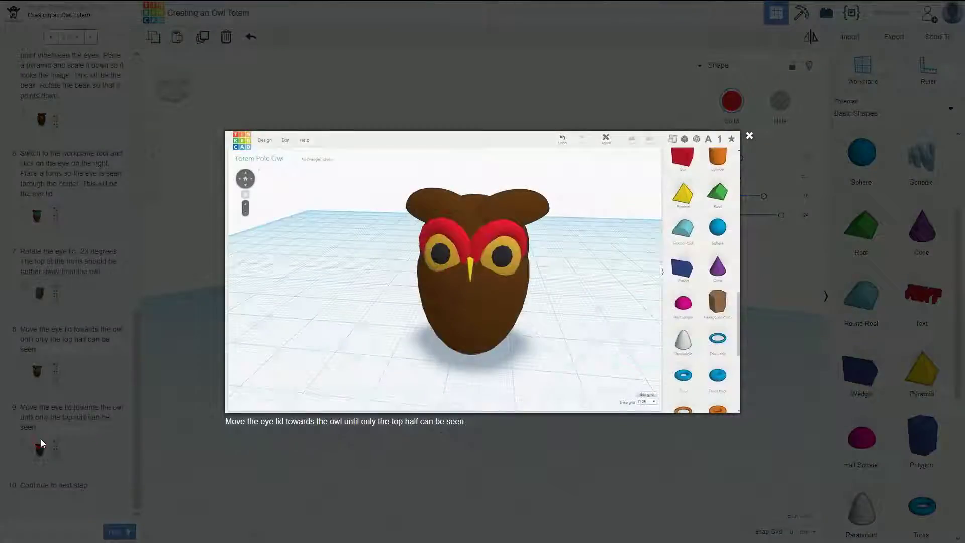
pyautogui.click(39, 447)
pyautogui.click(56, 454)
pyautogui.click(149, 398)
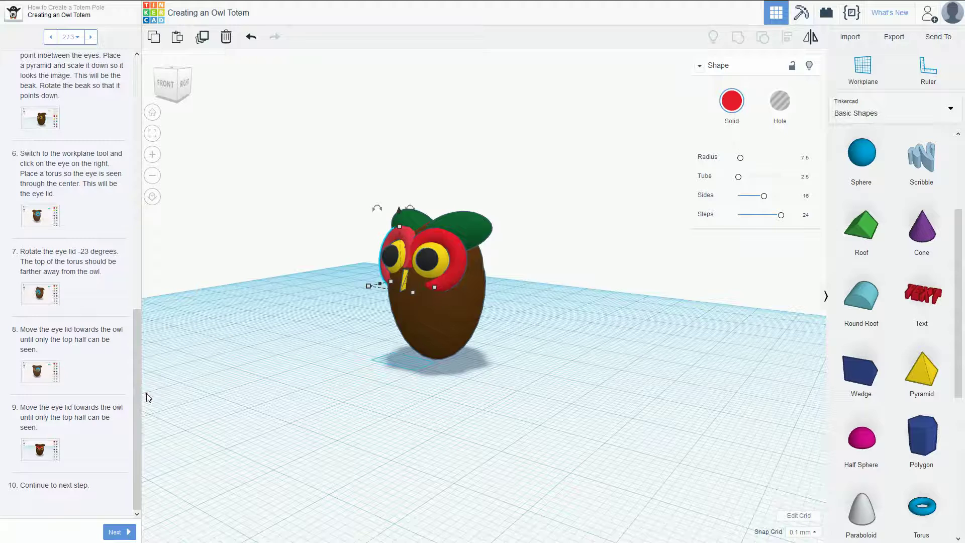
pyautogui.moveTo(211, 366); pyautogui.dragTo(244, 400, button='right')
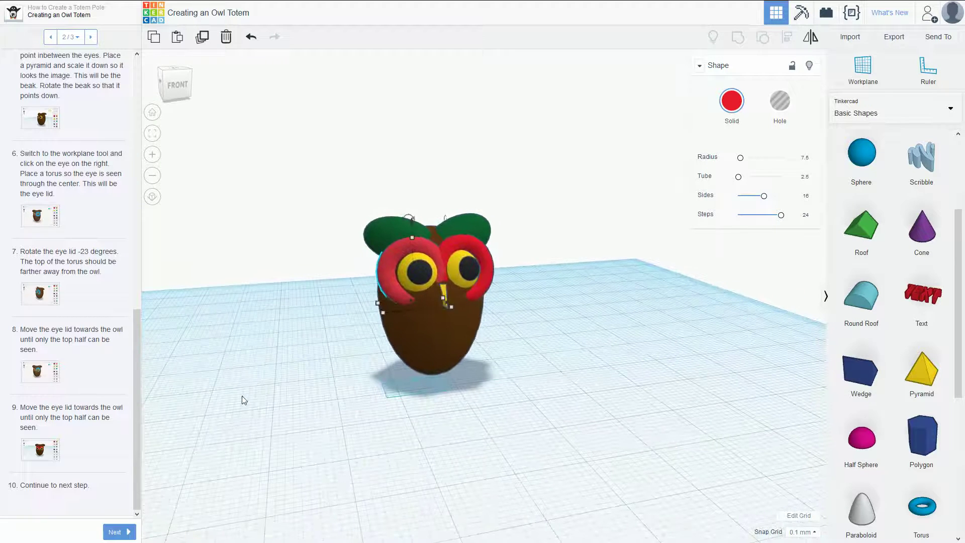
# Advance to the tutorial page on creating the wings and view the egg placement picture
pyautogui.click(117, 532)
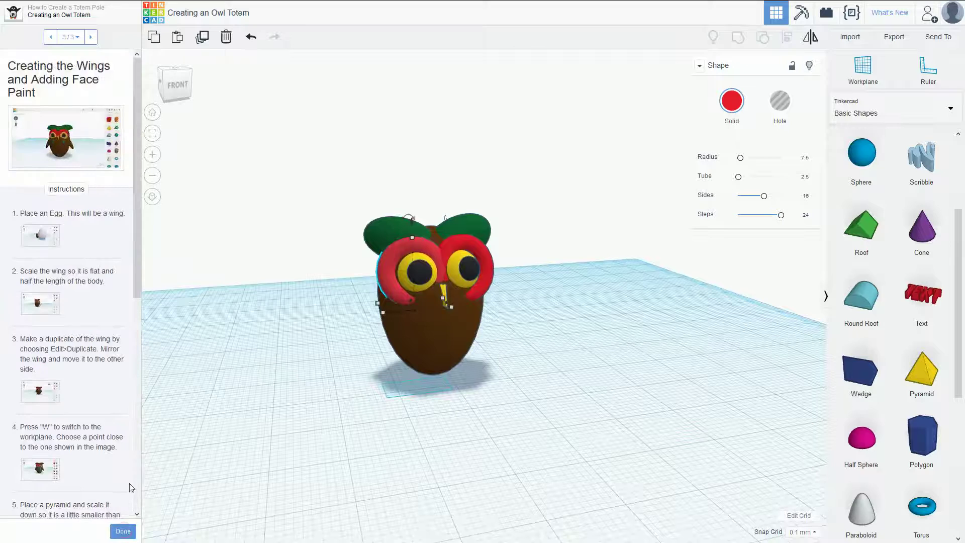
pyautogui.click(38, 239)
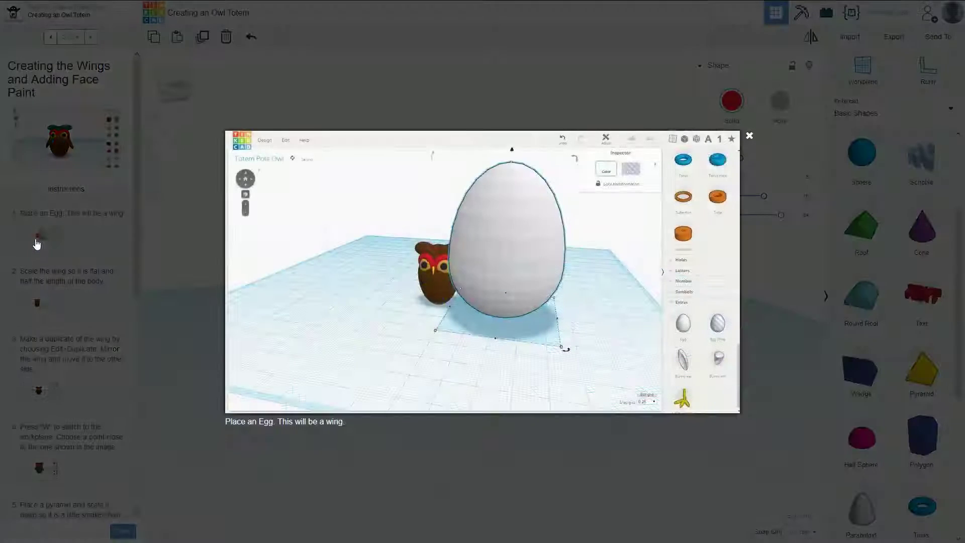
pyautogui.click(174, 281)
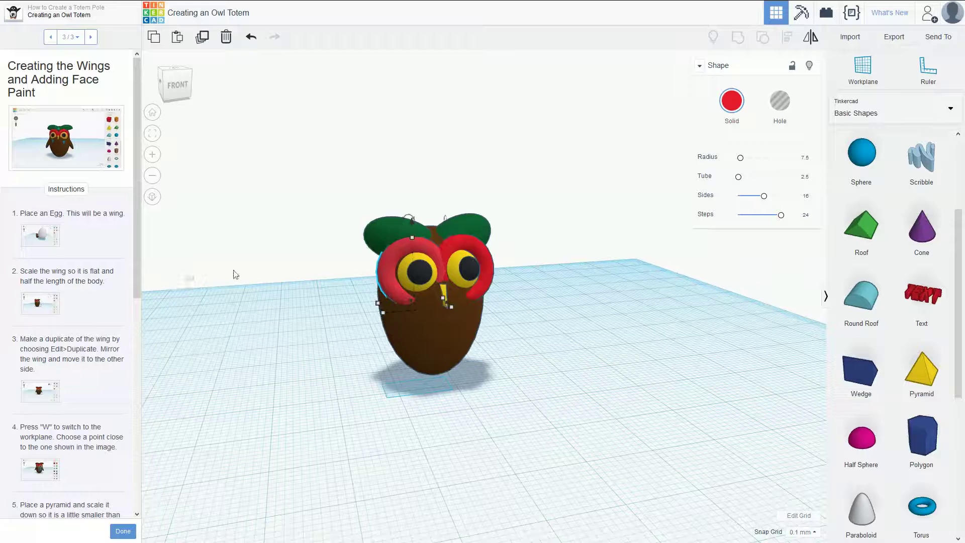
# Place an Egg from the Characters shape collection on the workplane beside the owl
pyautogui.click(885, 112)
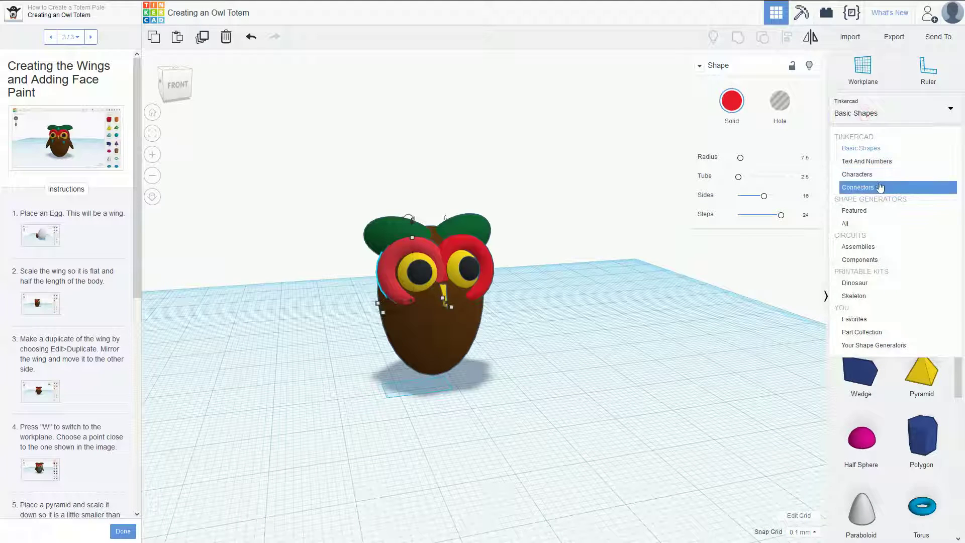
pyautogui.click(876, 176)
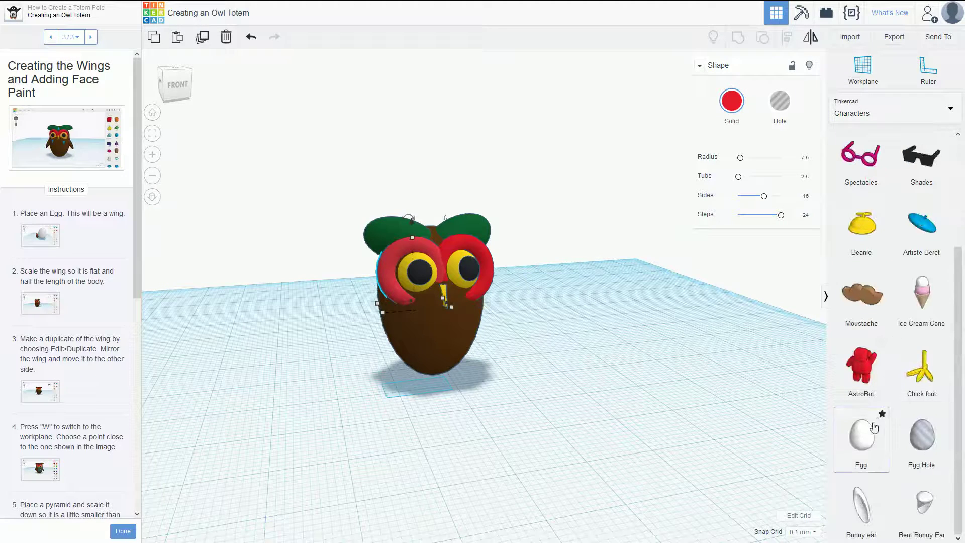
pyautogui.moveTo(861, 435); pyautogui.dragTo(673, 394)
pyautogui.scroll(-4, 668, 387)
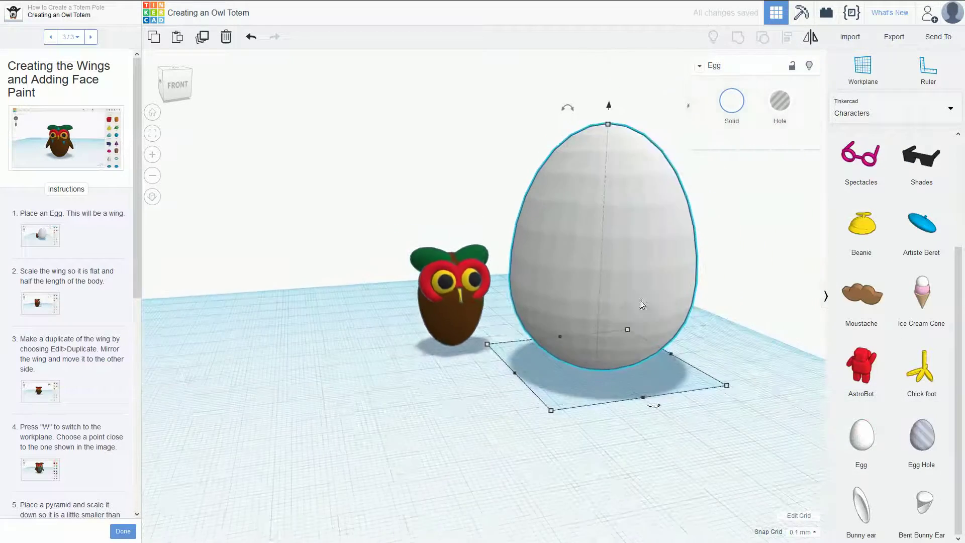
# Undo the first resize attempt and scale the whole egg down to slightly smaller than the owl's body
pyautogui.moveTo(607, 133); pyautogui.dragTo(591, 288)
pyautogui.hotkey('ctrl', 'z')
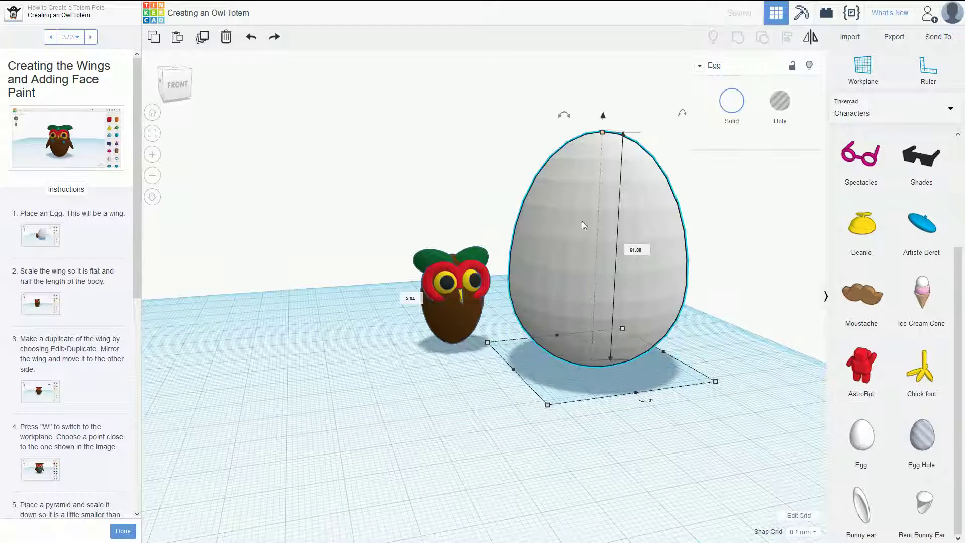
pyautogui.keyDown('shift'); pyautogui.moveTo(602, 132); pyautogui.dragTo(622, 399); pyautogui.keyUp('shift')
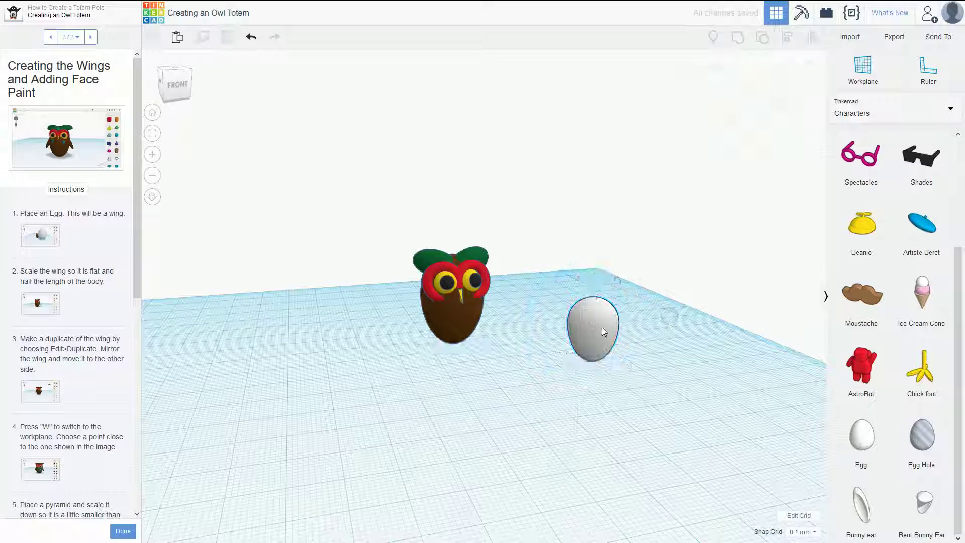
# Flatten the egg by narrowing its width, and shorten it slightly from front to back
pyautogui.moveTo(626, 366); pyautogui.dragTo(600, 377)
pyautogui.moveTo(667, 346); pyautogui.dragTo(553, 386, button='right')
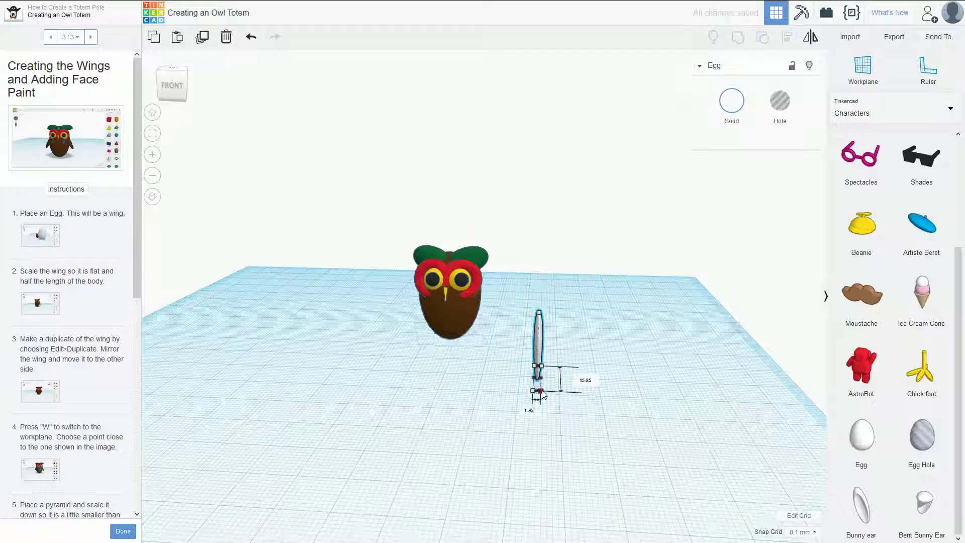
pyautogui.moveTo(542, 390); pyautogui.dragTo(550, 393)
pyautogui.moveTo(549, 392); pyautogui.dragTo(422, 359, button='right')
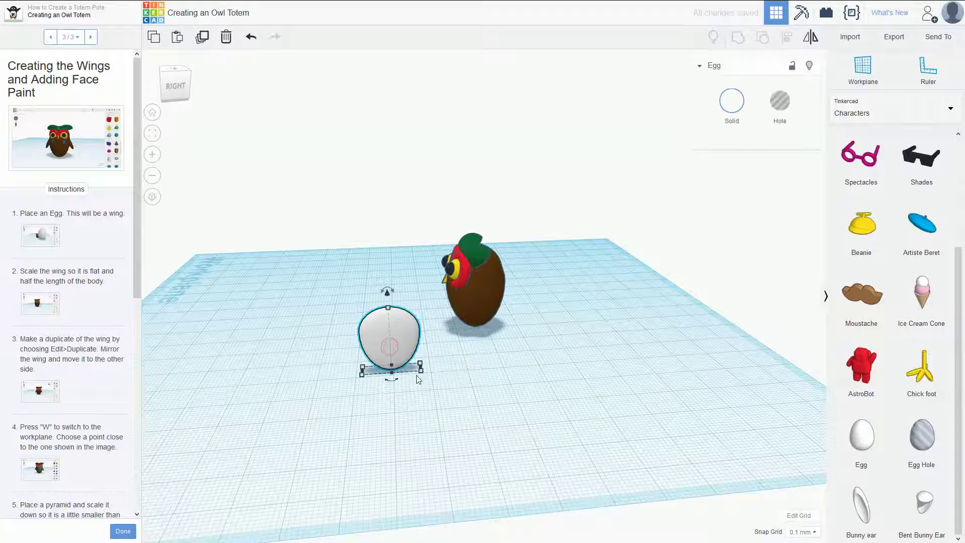
pyautogui.moveTo(421, 370); pyautogui.dragTo(402, 379)
# Check the tutorial's wing picture, lower the egg's height to about 12.4 mm and shorten it further from front to back
pyautogui.click(38, 301)
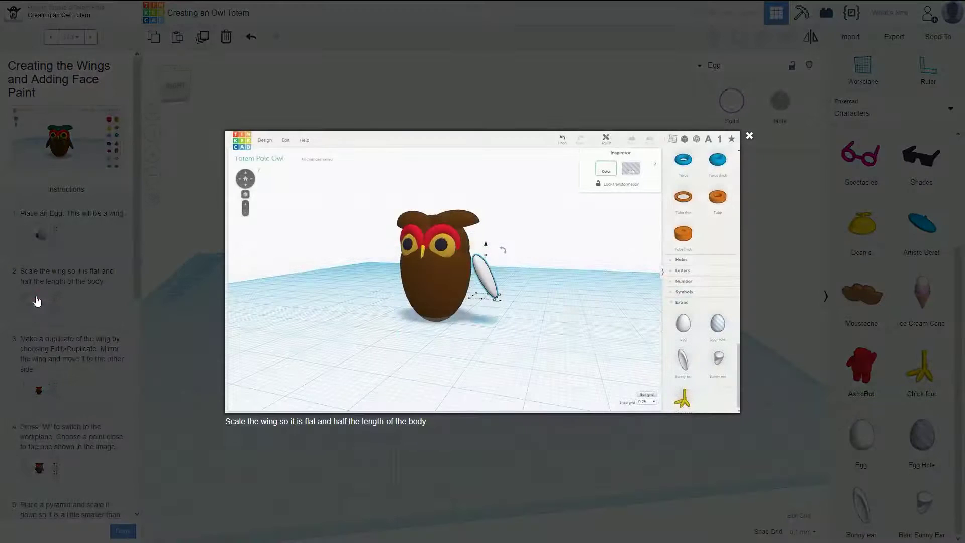
pyautogui.click(152, 302)
pyautogui.moveTo(282, 324); pyautogui.dragTo(519, 320, button='right')
pyautogui.moveTo(576, 306); pyautogui.dragTo(574, 328)
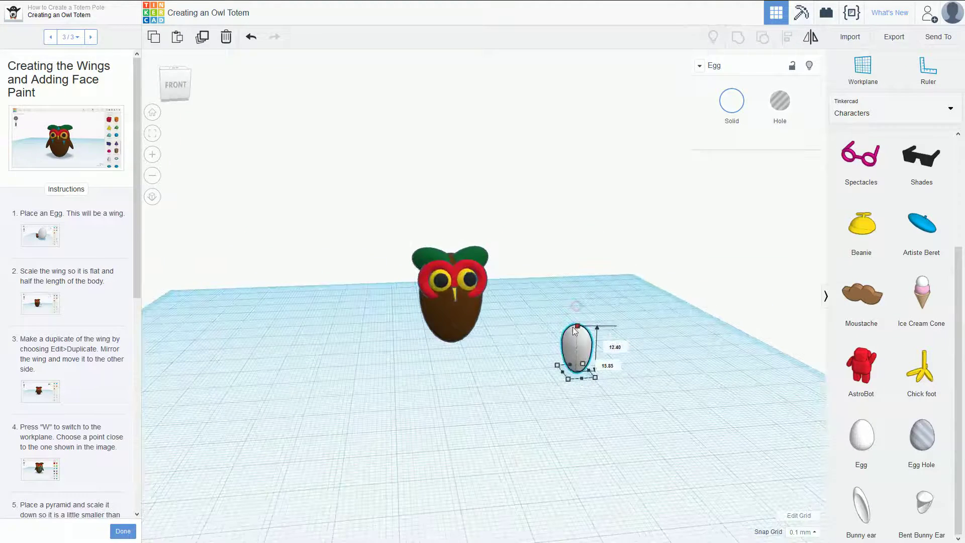
pyautogui.moveTo(634, 318); pyautogui.dragTo(430, 360, button='right')
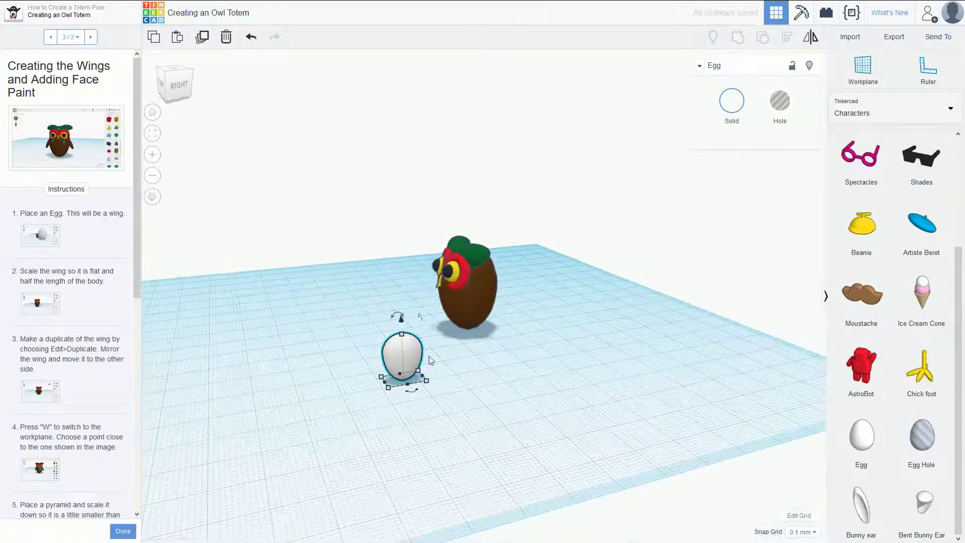
pyautogui.moveTo(426, 381); pyautogui.dragTo(412, 391)
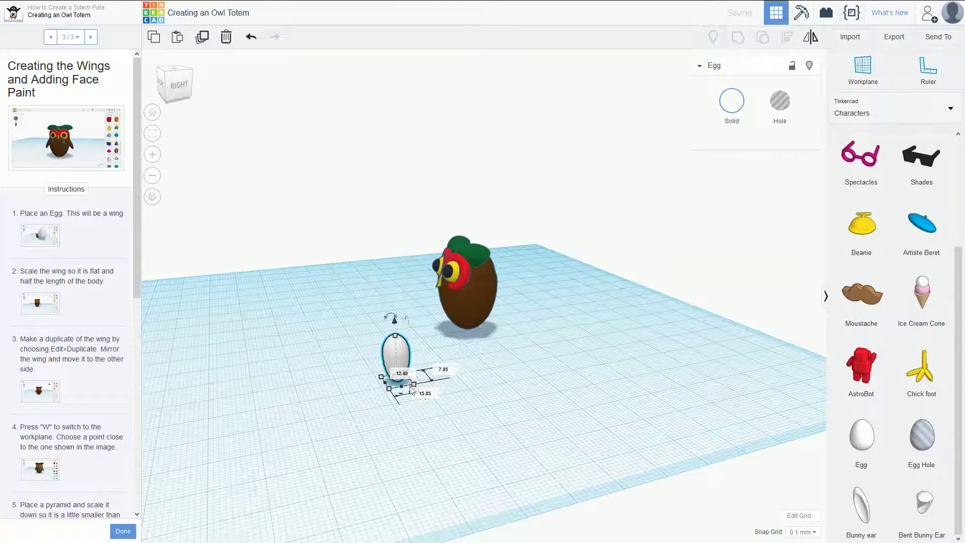
# Move the egg next to the owl's body on its right-hand side in the front view and deselect it
pyautogui.moveTo(461, 351); pyautogui.dragTo(470, 347, button='right')
pyautogui.moveTo(409, 362); pyautogui.dragTo(491, 330)
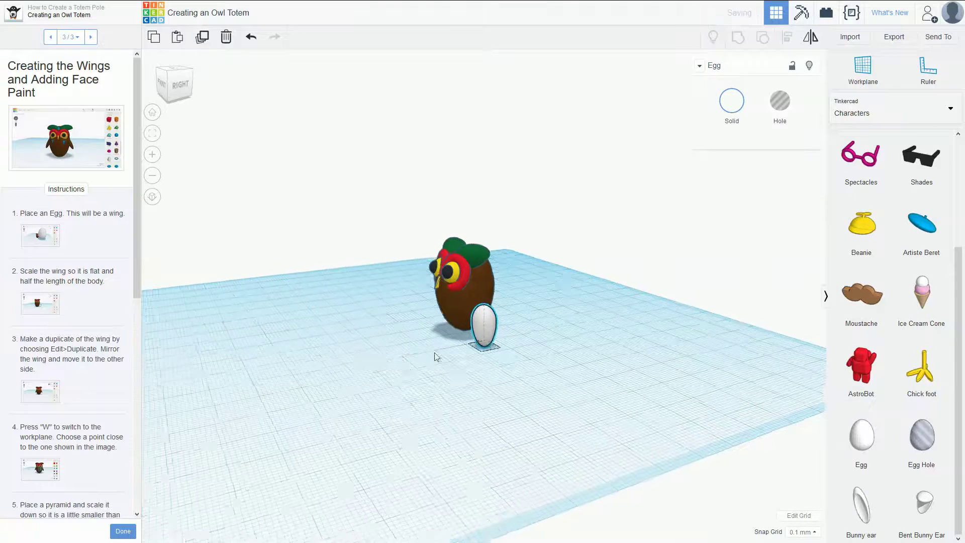
pyautogui.moveTo(436, 357); pyautogui.dragTo(546, 355, button='right')
pyautogui.click(544, 352)
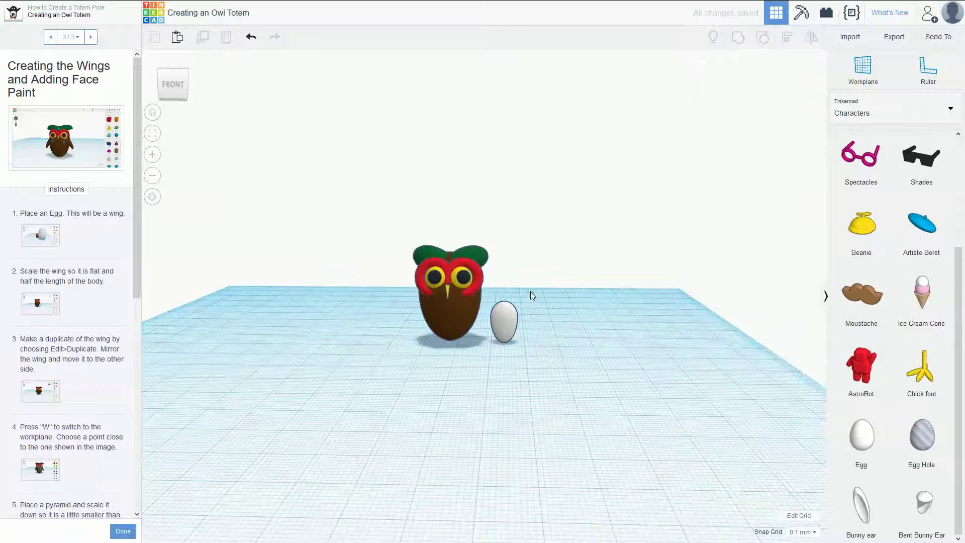
# Thin the egg to about 4.15 mm wide and tilt it -22.5° so its top leans towards the owl
pyautogui.click(500, 331)
pyautogui.moveTo(491, 347); pyautogui.dragTo(503, 352)
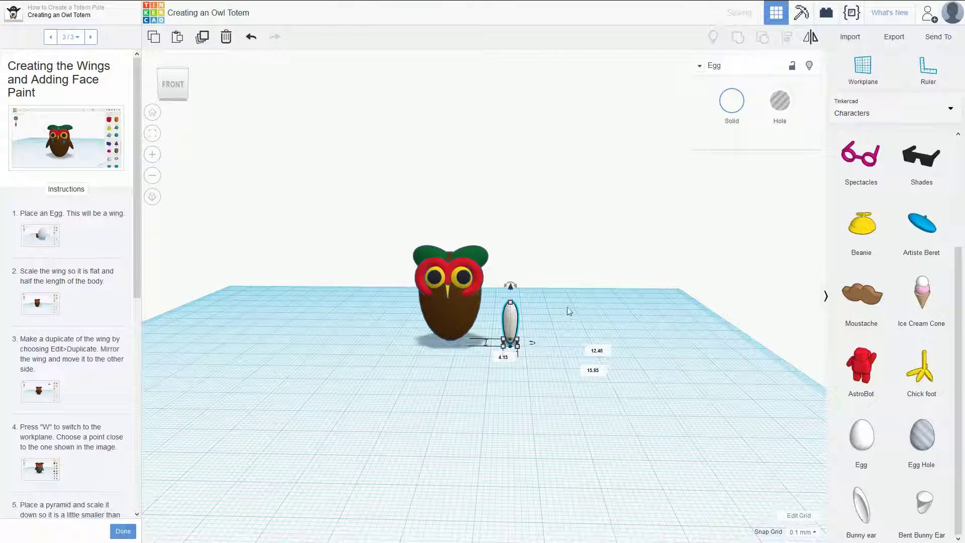
pyautogui.moveTo(510, 285); pyautogui.dragTo(500, 285)
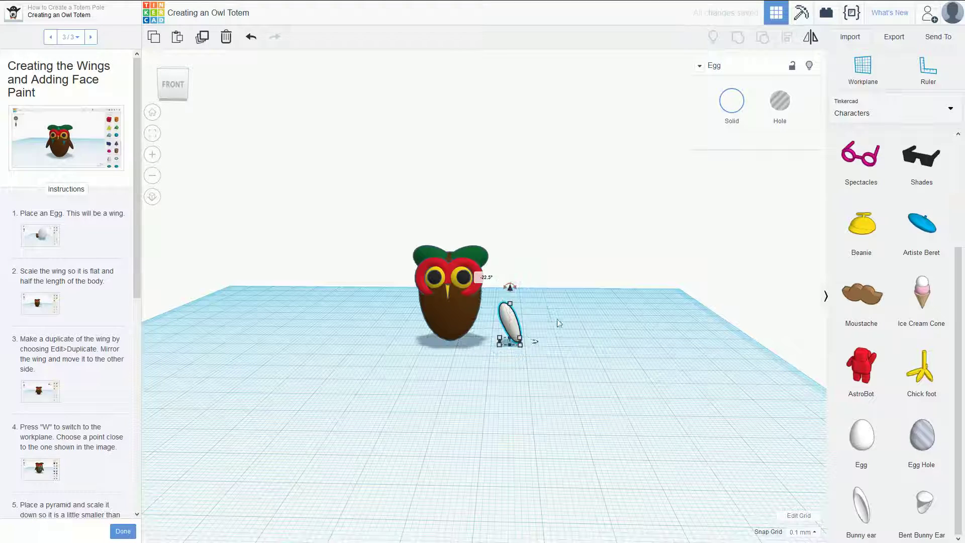
# Change the egg wing's colour to the dark brown preset
pyautogui.click(733, 101)
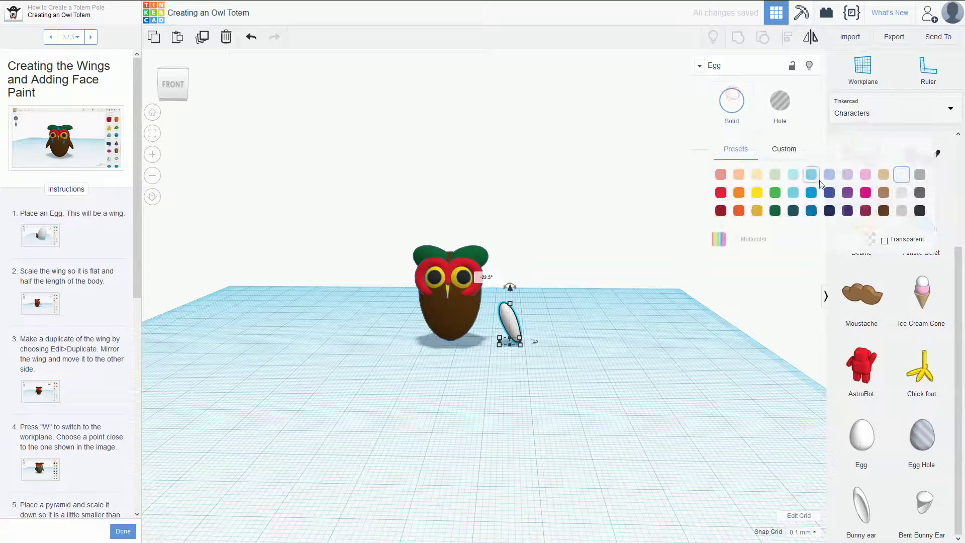
pyautogui.click(880, 209)
pyautogui.click(546, 271)
# Move the brown wing against the owl's side and nudge it towards the back until it is centred on the body
pyautogui.moveTo(512, 323); pyautogui.dragTo(482, 326)
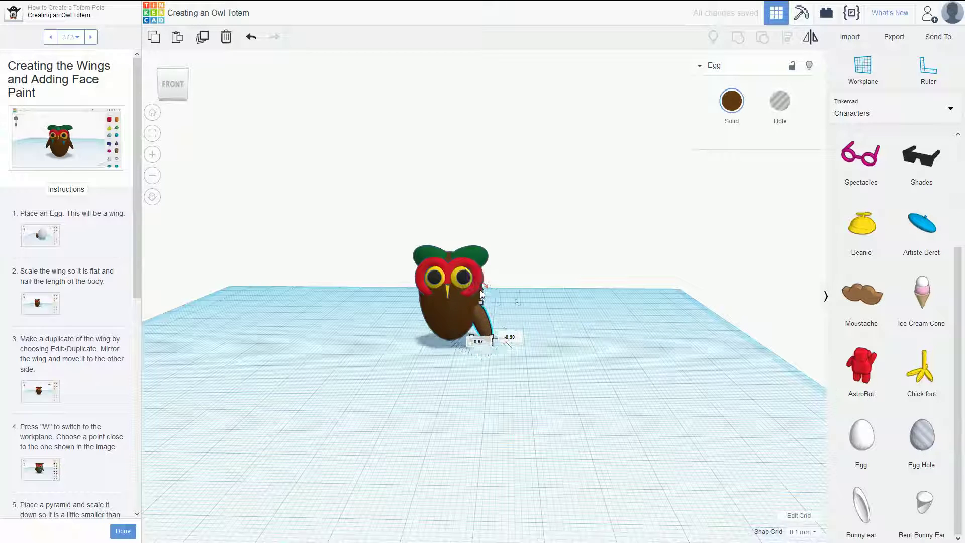
pyautogui.moveTo(482, 293); pyautogui.dragTo(483, 290)
pyautogui.moveTo(588, 260); pyautogui.dragTo(392, 259, button='right')
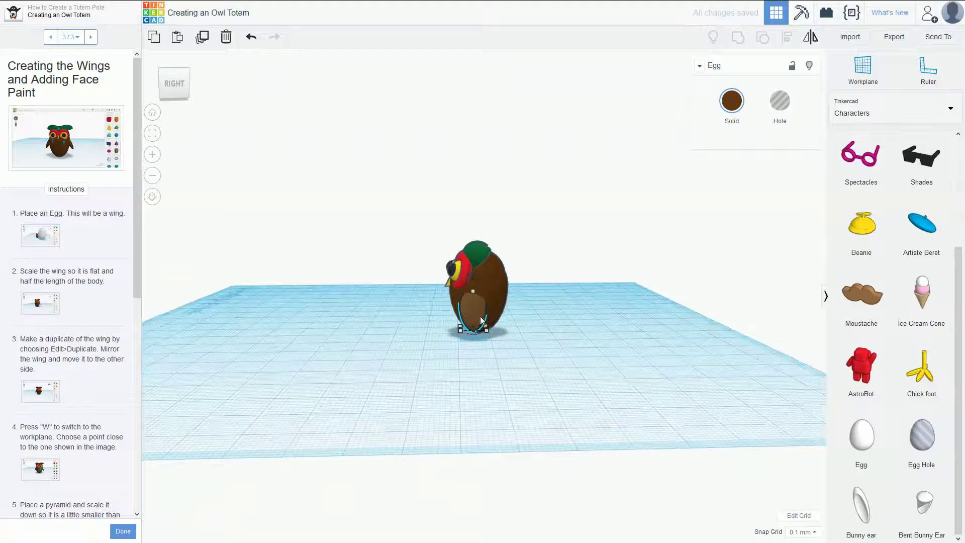
pyautogui.press('Right')
pyautogui.press('Right')
pyautogui.press('Right')
pyautogui.press('Right')
pyautogui.press('Right')
pyautogui.press('Right')
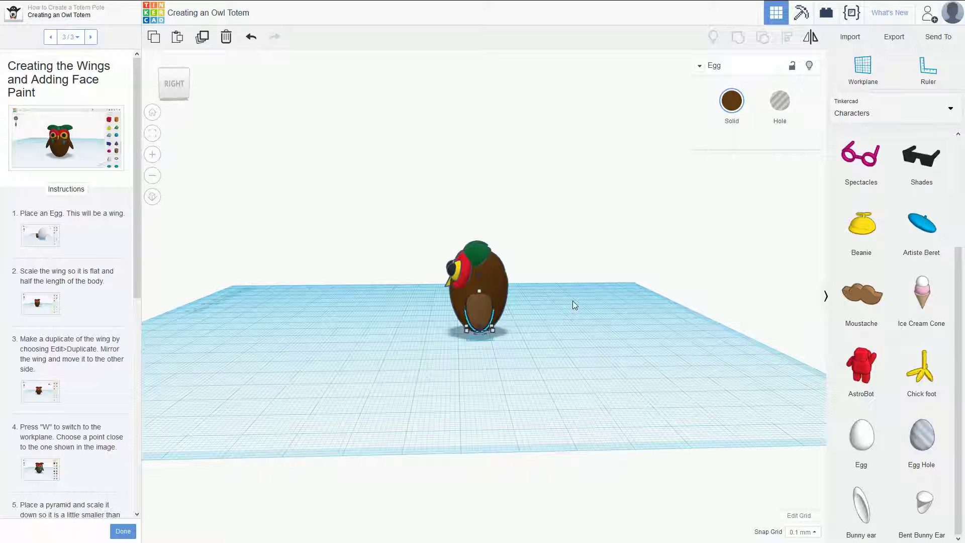
# Raise the wing slightly and nudge it into the side of the owl's body
pyautogui.hotkey('ctrl', 'Up')
pyautogui.hotkey('ctrl', 'Up')
pyautogui.hotkey('ctrl', 'Up')
pyautogui.press('Up')
pyautogui.press('Up')
pyautogui.press('Up')
pyautogui.press('Up')
# Rotate the wing another -10° so its lower tip flares away from the body
pyautogui.moveTo(498, 291); pyautogui.dragTo(645, 321, button='right')
pyautogui.moveTo(479, 273)
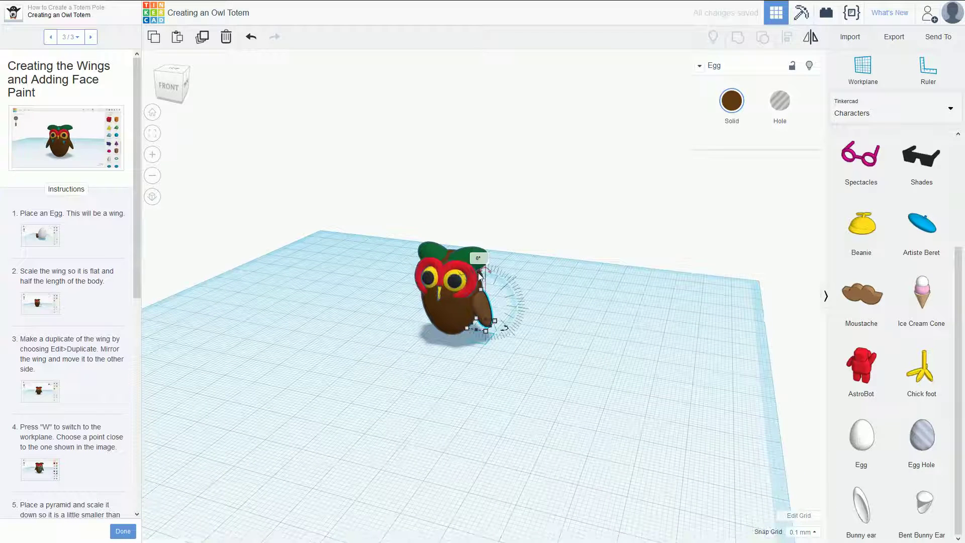
pyautogui.moveTo(484, 268); pyautogui.dragTo(476, 240)
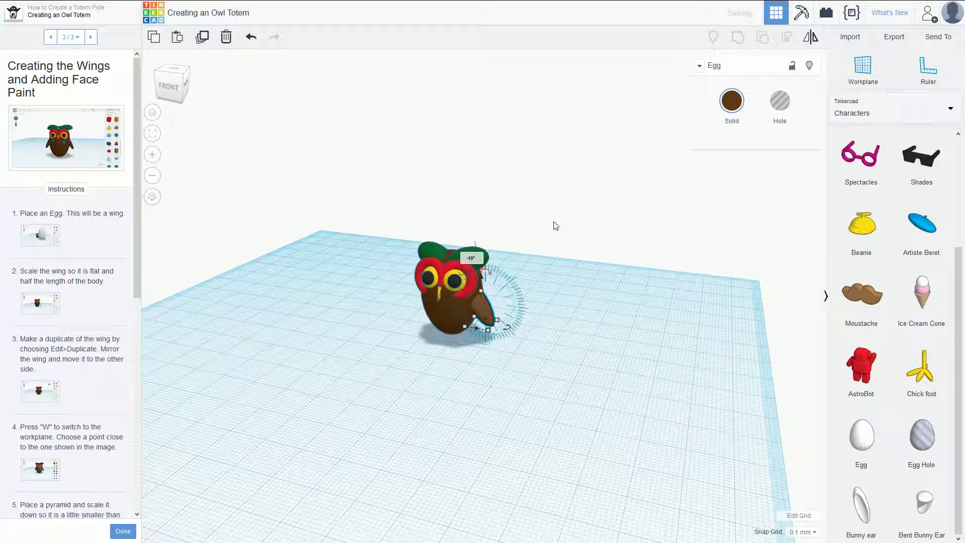
# Duplicate the owl's brown wing and mirror the copy left to right
pyautogui.moveTo(676, 185); pyautogui.dragTo(674, 191, button='right')
pyautogui.click(634, 232)
pyautogui.moveTo(536, 382); pyautogui.dragTo(400, 394, button='right')
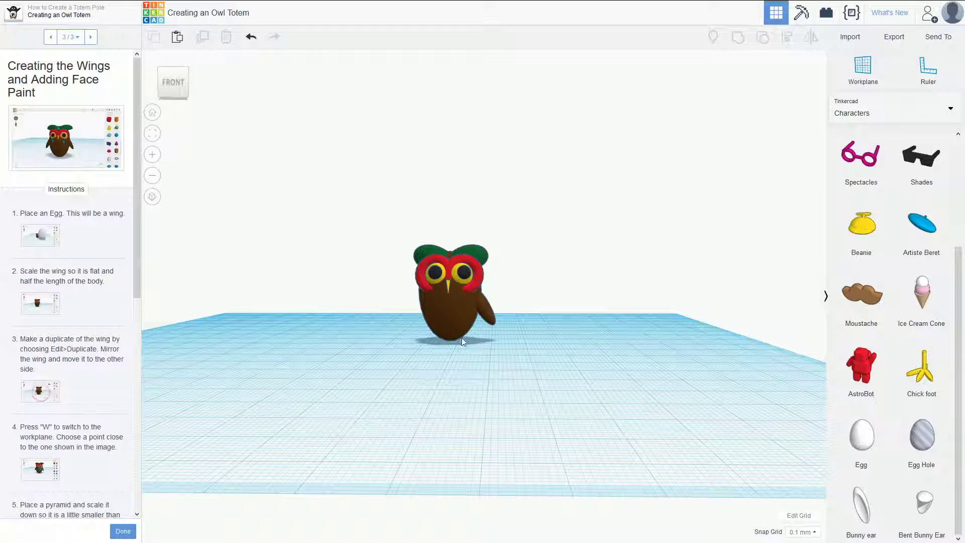
pyautogui.click(487, 310)
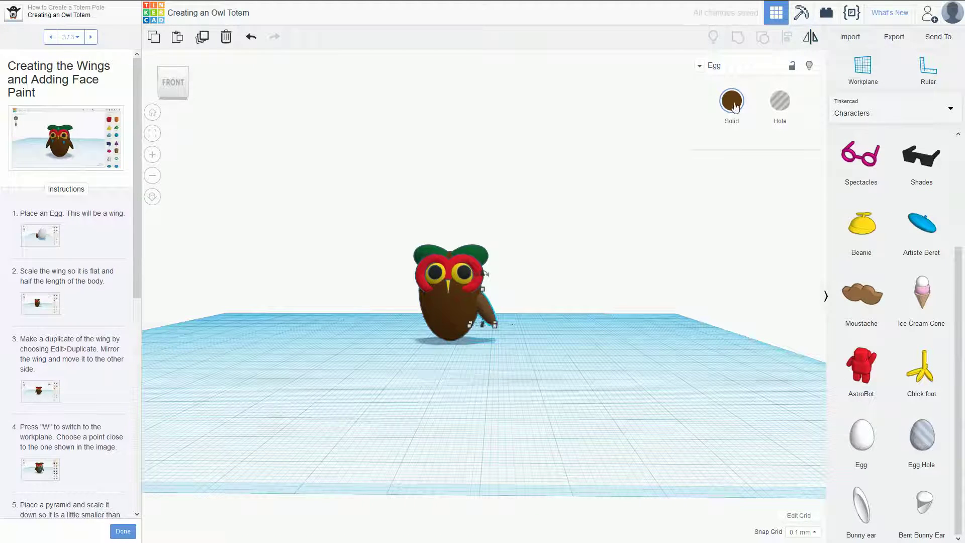
pyautogui.click(814, 43)
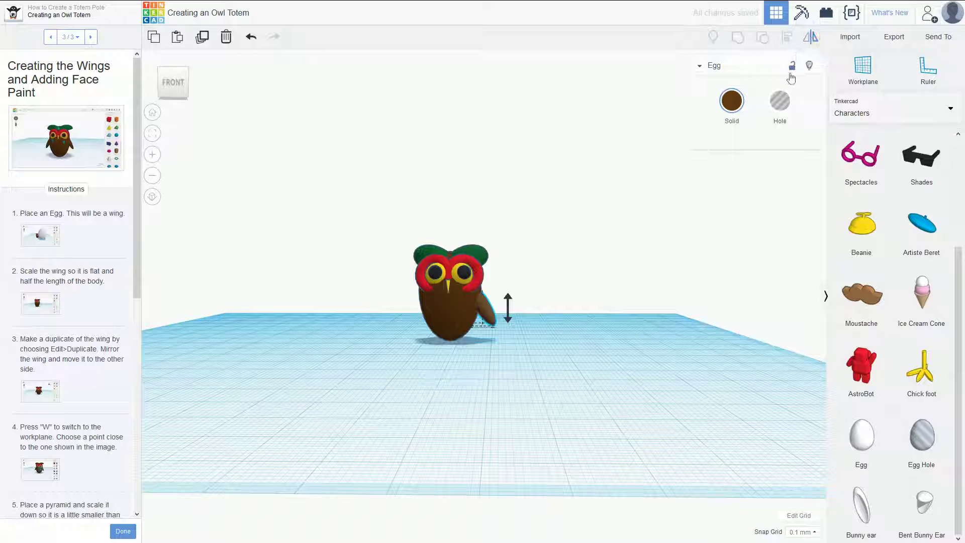
pyautogui.moveTo(521, 322); pyautogui.dragTo(528, 280, button='right')
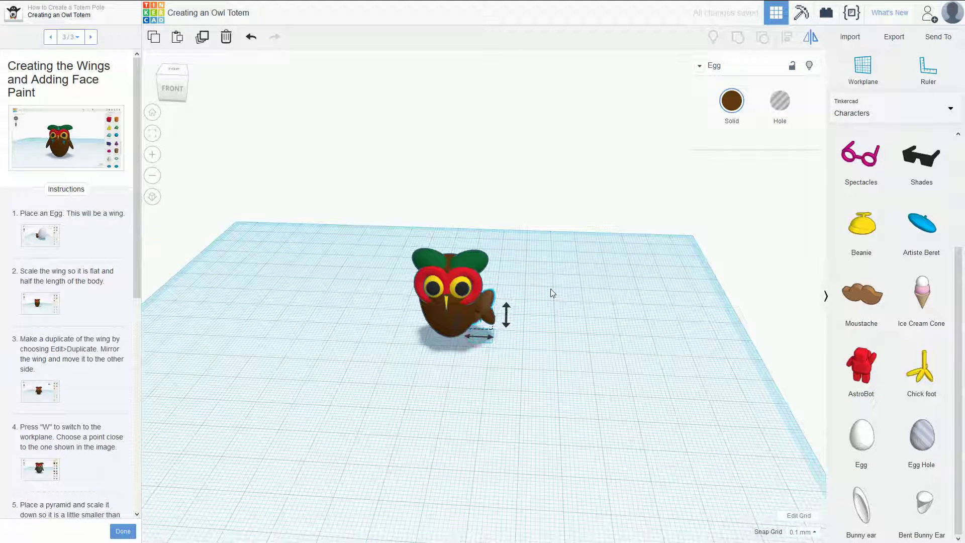
# Move the mirrored wing horizontally to the opposite side of the owl's body so it matches the first wing
pyautogui.press('Left')
pyautogui.press('Left')
pyautogui.press('Left')
pyautogui.press('Left')
pyautogui.press('Left')
pyautogui.press('Left')
pyautogui.press('Left')
pyautogui.press('Left')
pyautogui.press('Left')
pyautogui.press('Left')
pyautogui.press('Left')
pyautogui.press('Left')
pyautogui.press('Left')
pyautogui.press('Left')
pyautogui.press('Left')
pyautogui.press('Left')
pyautogui.press('Left')
pyautogui.press('Left')
pyautogui.press('Left')
pyautogui.press('Left')
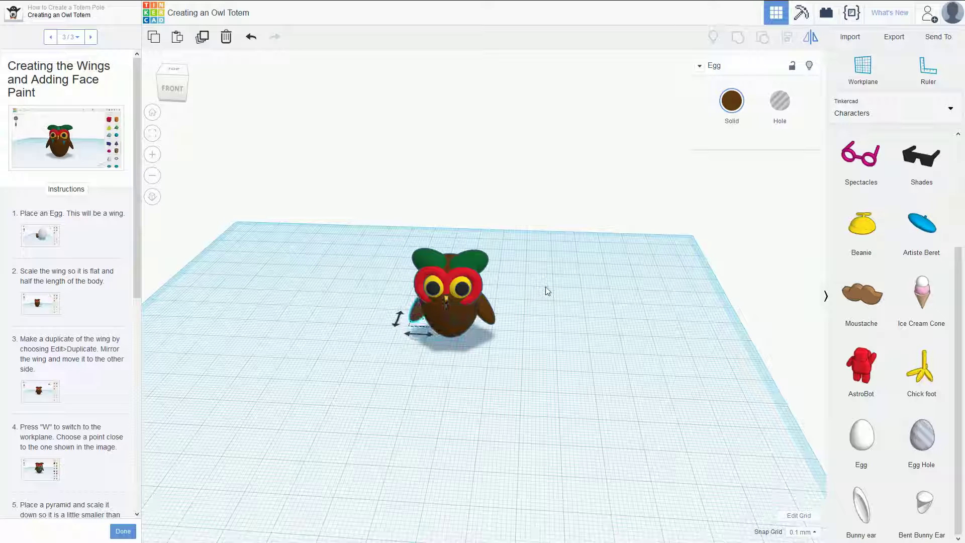
pyautogui.moveTo(536, 286); pyautogui.dragTo(578, 268, button='right')
# Examine tutorial instructions 3 to 7 and their reference images on mirroring the wing, setting the workplane and placing the pyramid face paint
pyautogui.click(35, 388)
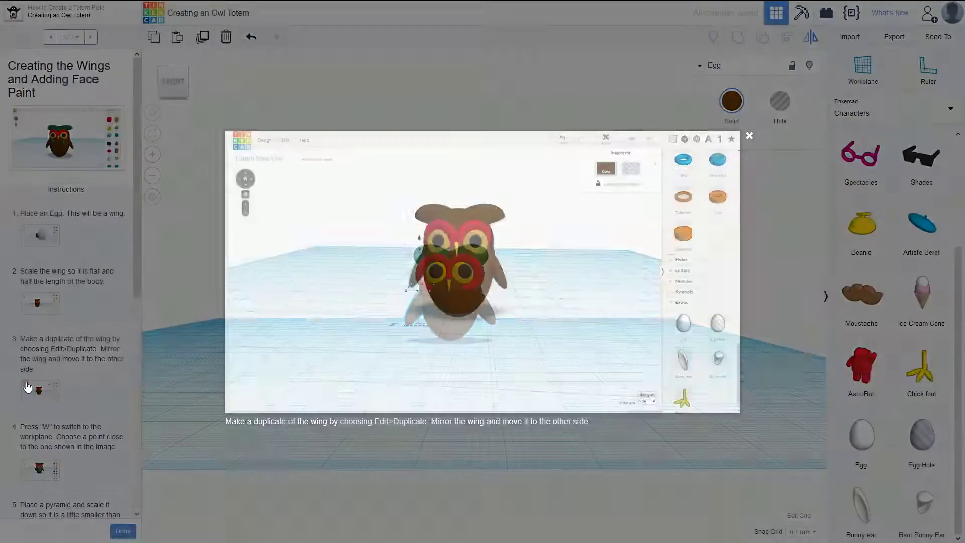
pyautogui.click(76, 387)
pyautogui.scroll(-1, 76, 391)
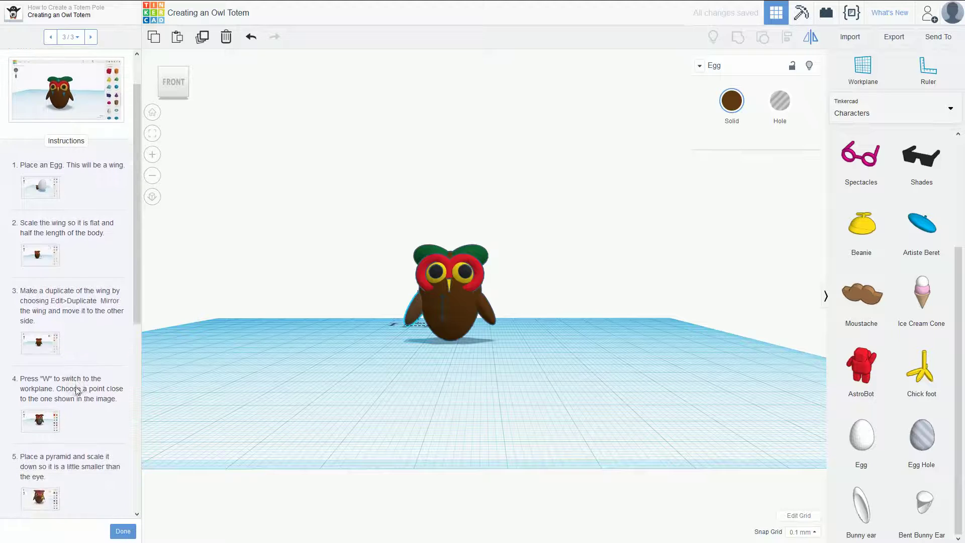
pyautogui.click(50, 428)
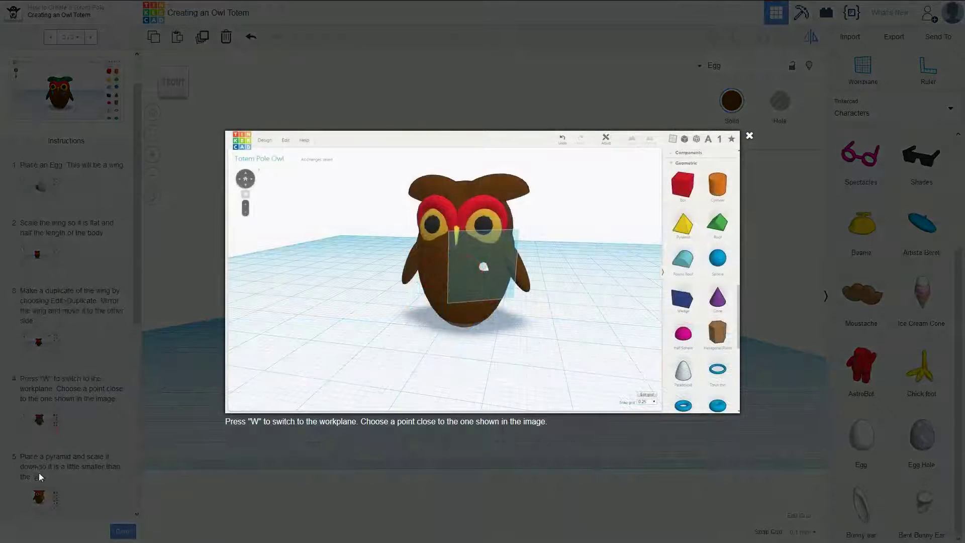
pyautogui.click(102, 433)
pyautogui.scroll(-1, 98, 431)
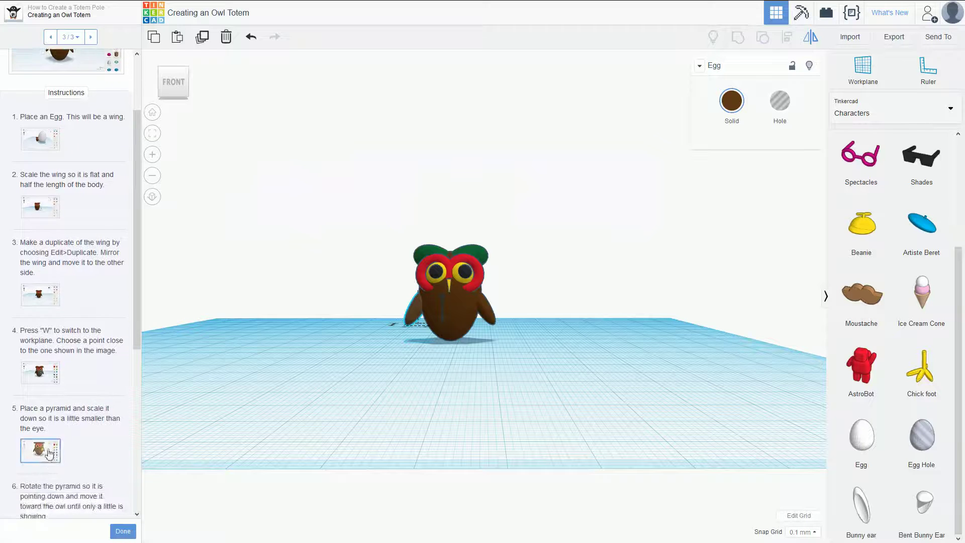
pyautogui.click(45, 447)
pyautogui.click(110, 411)
pyautogui.scroll(-2, 50, 438)
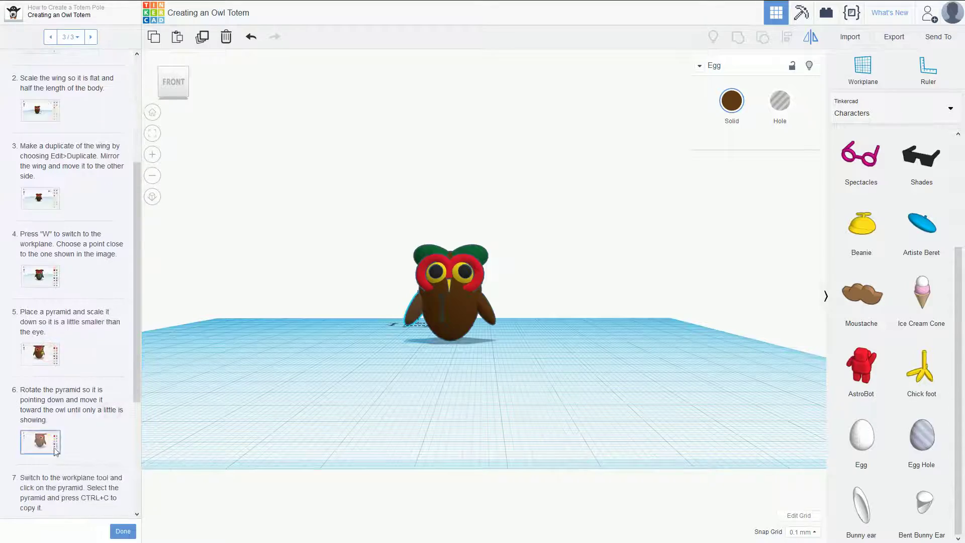
pyautogui.click(50, 442)
pyautogui.click(75, 430)
pyautogui.scroll(-3, 55, 422)
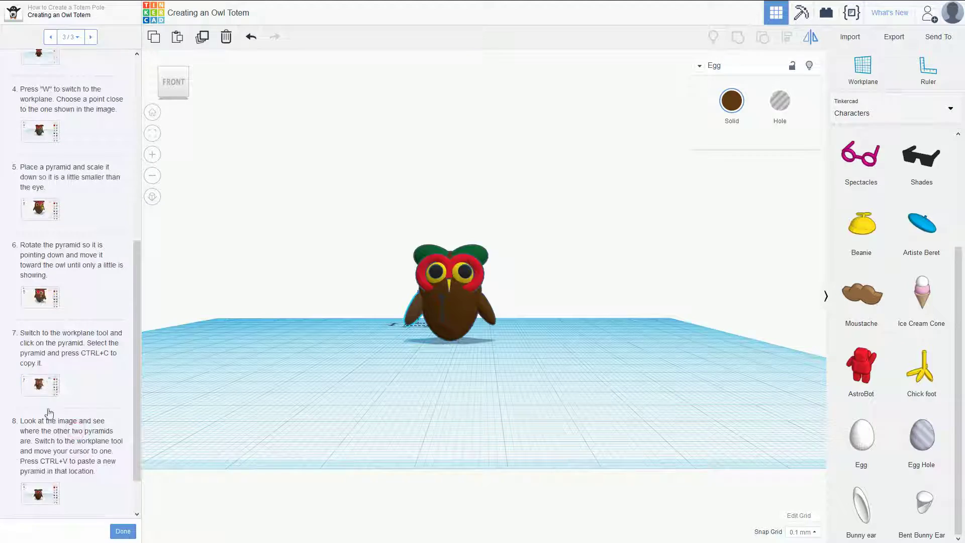
pyautogui.click(38, 395)
pyautogui.click(89, 372)
# Set a workplane on the owl's chest below one eye and place a pyramid from Basic Shapes on it
pyautogui.click(869, 112)
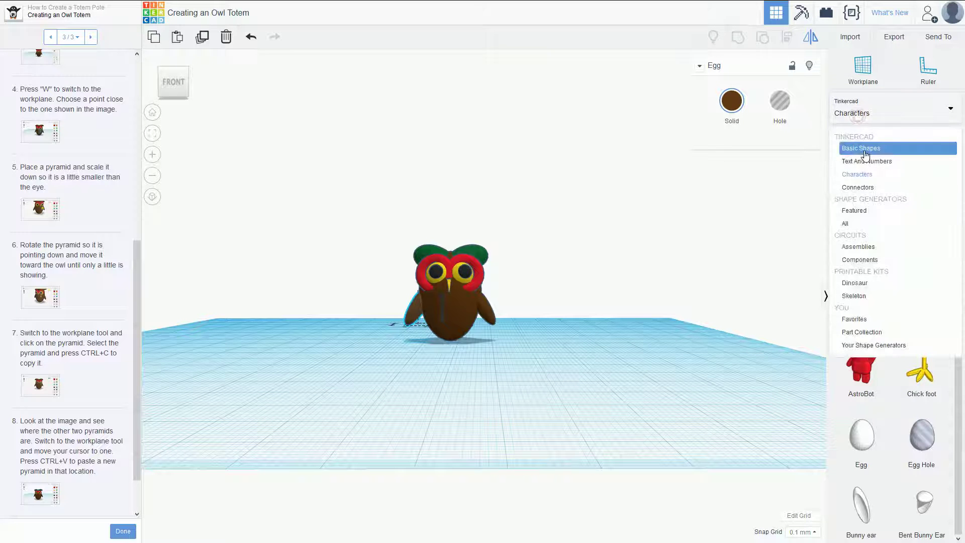
pyautogui.click(867, 146)
pyautogui.moveTo(922, 369); pyautogui.dragTo(432, 211)
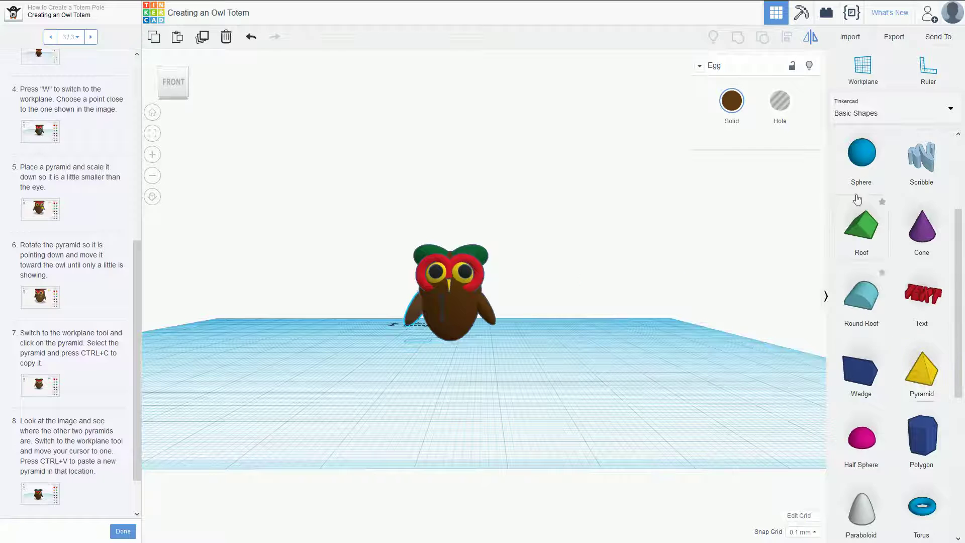
pyautogui.click(858, 81)
pyautogui.scroll(4, 422, 306)
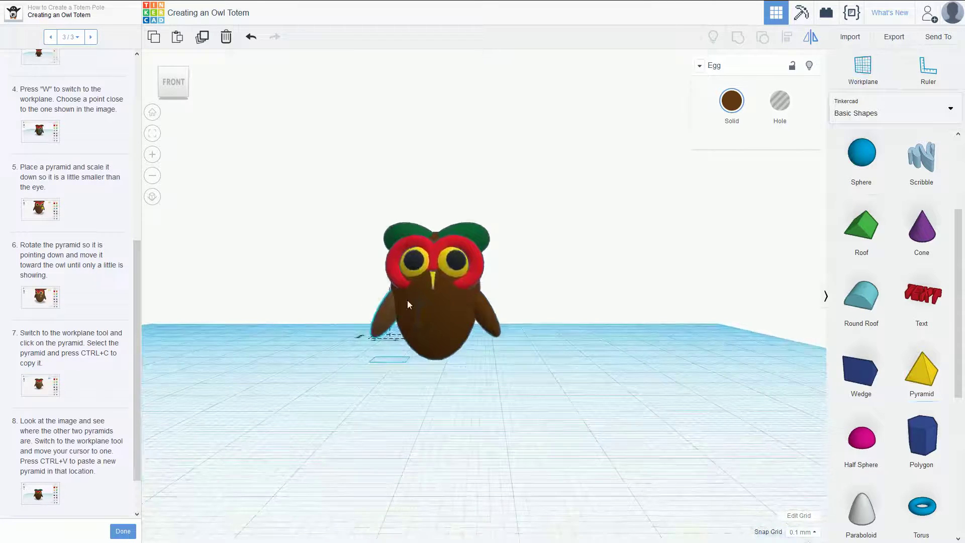
pyautogui.click(864, 68)
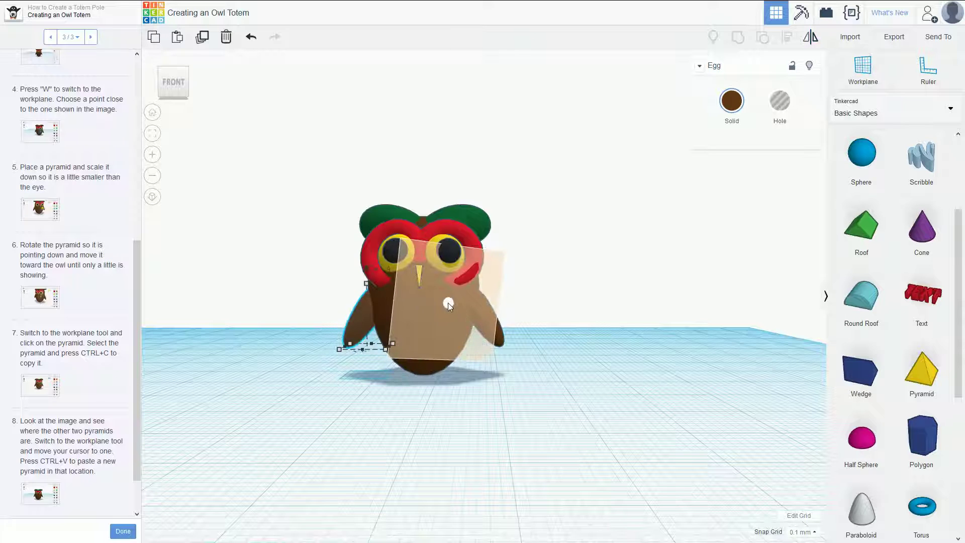
pyautogui.click(444, 307)
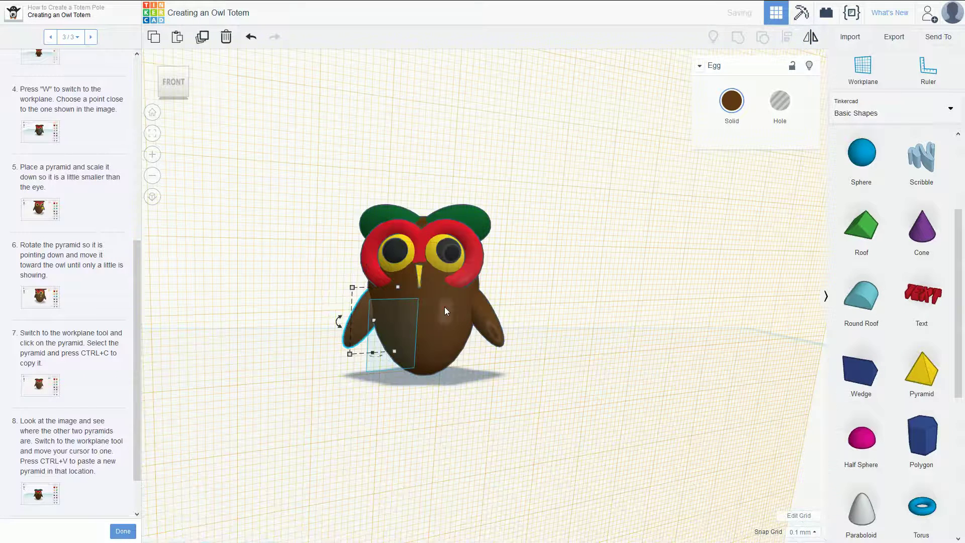
pyautogui.moveTo(928, 375); pyautogui.dragTo(448, 312)
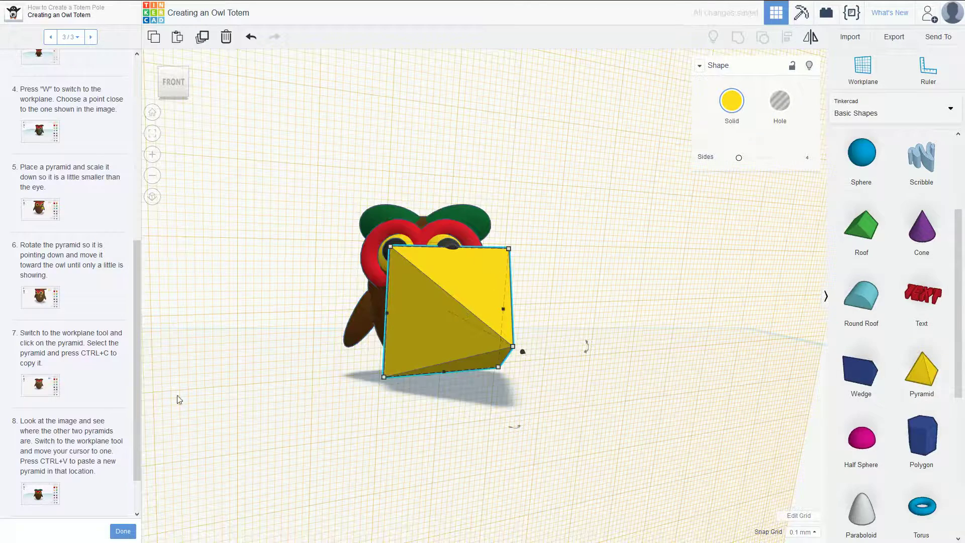
# Following the reference image for instruction 8, rotate the pyramid to point downward and shrink it to slightly smaller than the eye
pyautogui.click(41, 497)
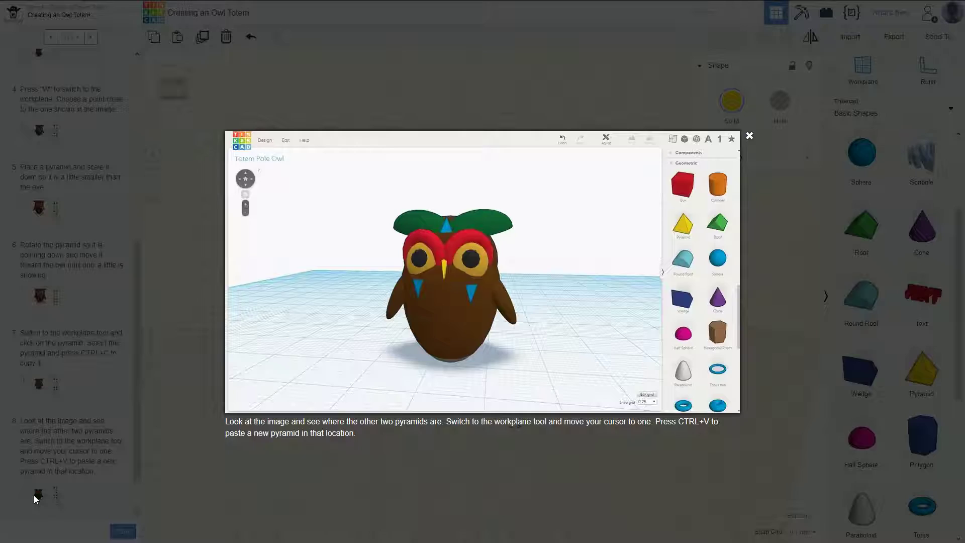
pyautogui.click(34, 495)
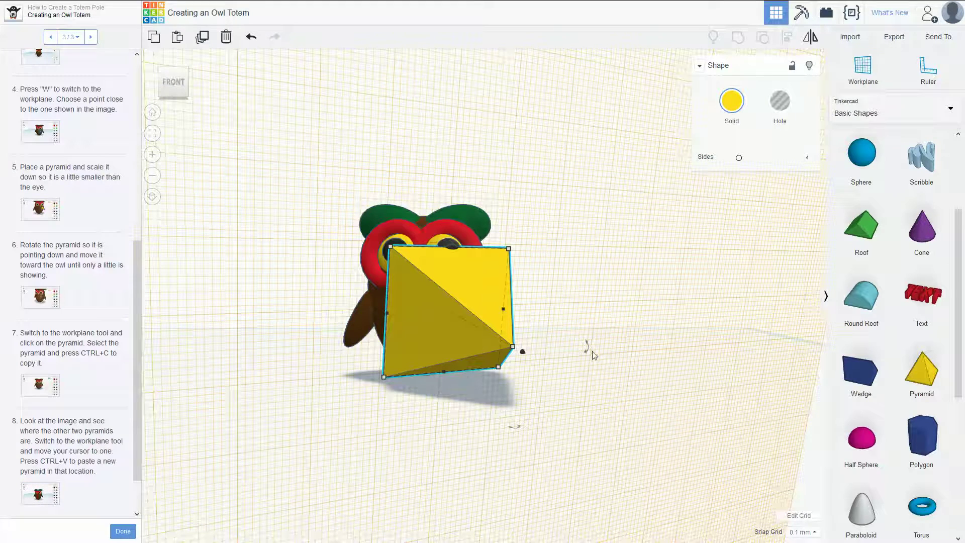
pyautogui.moveTo(593, 352); pyautogui.dragTo(536, 513)
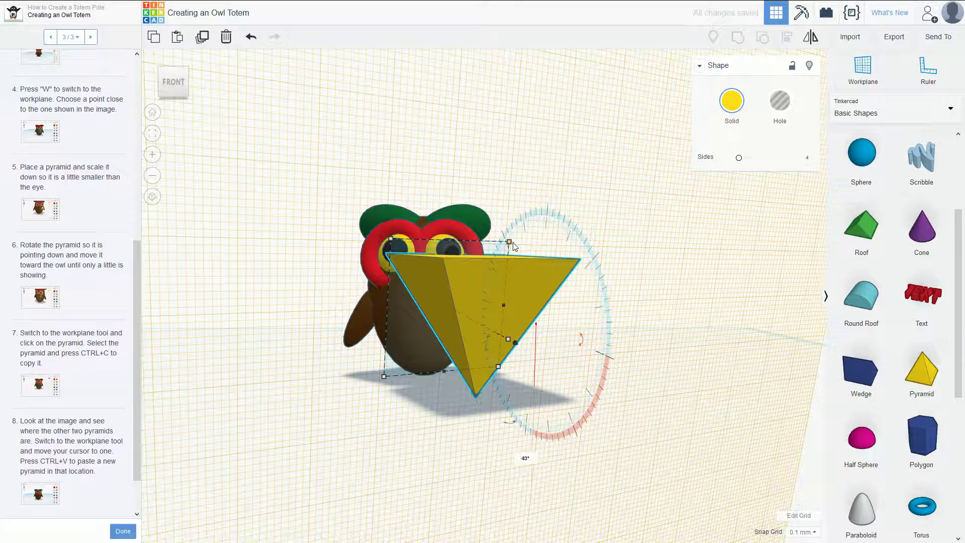
pyautogui.moveTo(510, 243); pyautogui.dragTo(457, 307)
pyautogui.moveTo(475, 325); pyautogui.dragTo(516, 322, button='right')
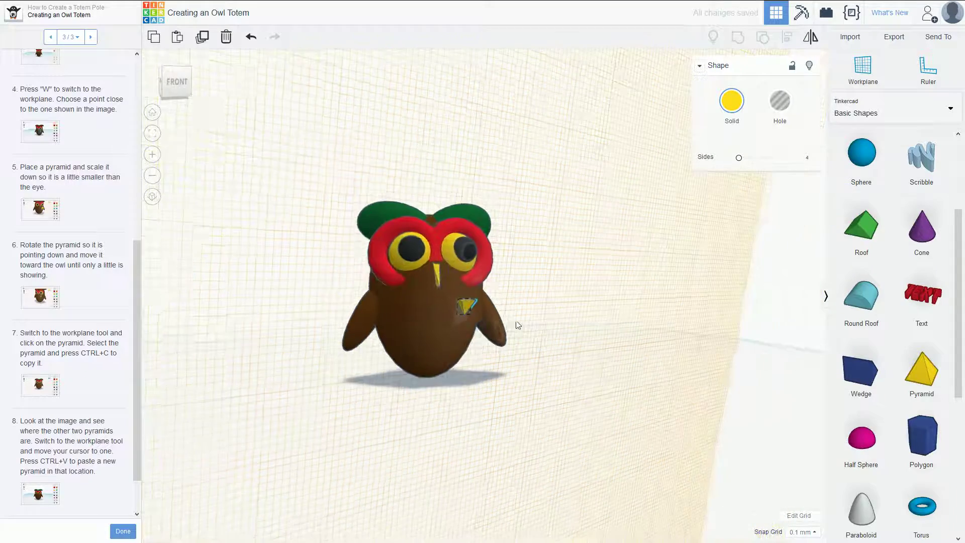
# Change the small pyramid's solid colour to the bright blue preset
pyautogui.click(732, 115)
pyautogui.click(813, 193)
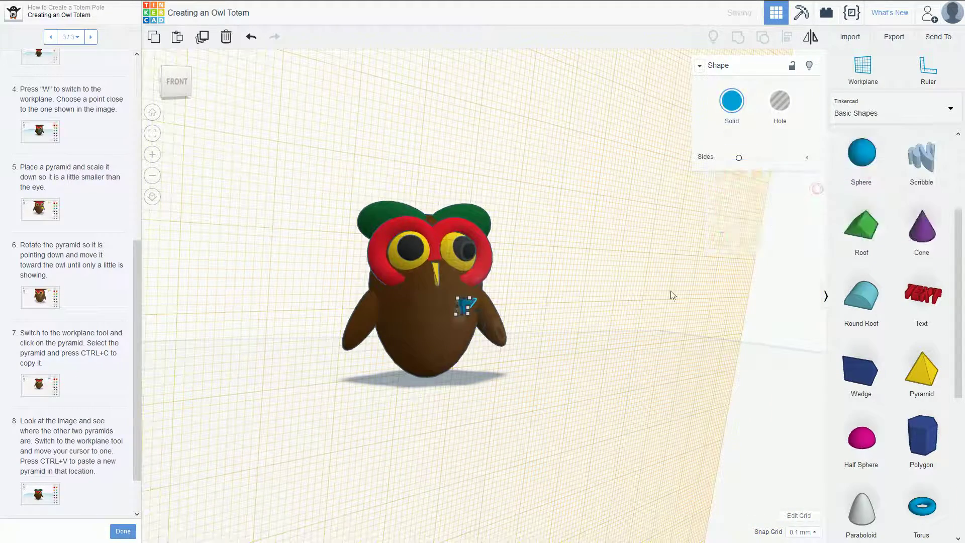
pyautogui.click(646, 295)
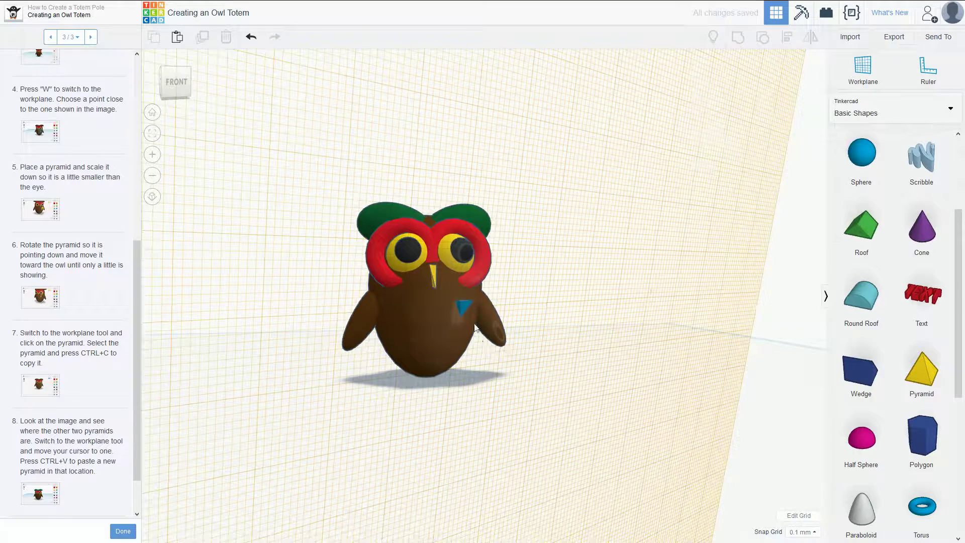
# Nudge the blue pyramid sideways towards the beak so it sits beneath the eye, checking its placement from several angles
pyautogui.click(462, 306)
pyautogui.moveTo(581, 278)
pyautogui.mouseDown(button='right')
pyautogui.moveTo(520, 282)
pyautogui.moveTo(573, 281)
pyautogui.mouseUp(button='right')
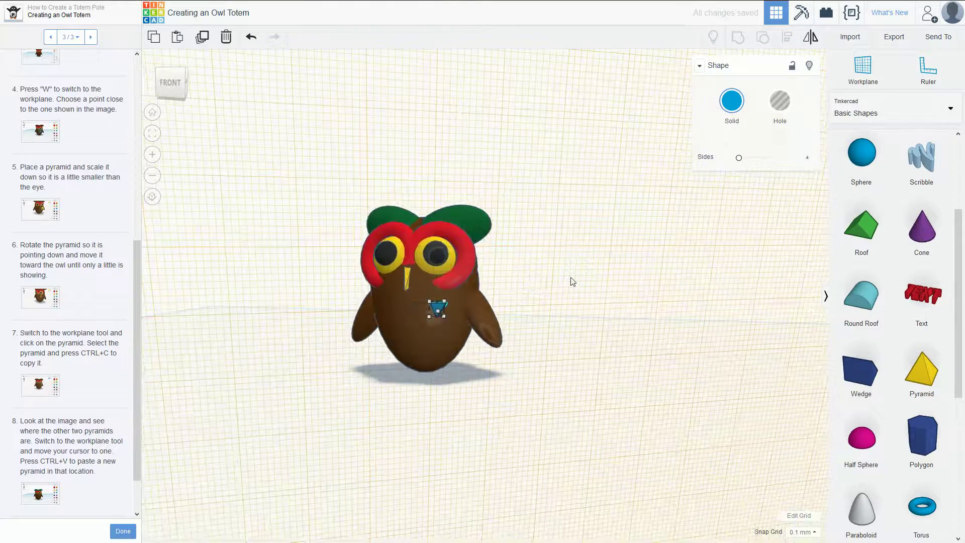
pyautogui.press('Left')
pyautogui.press('Left')
pyautogui.press('Left')
pyautogui.press('Left')
pyautogui.press('Left')
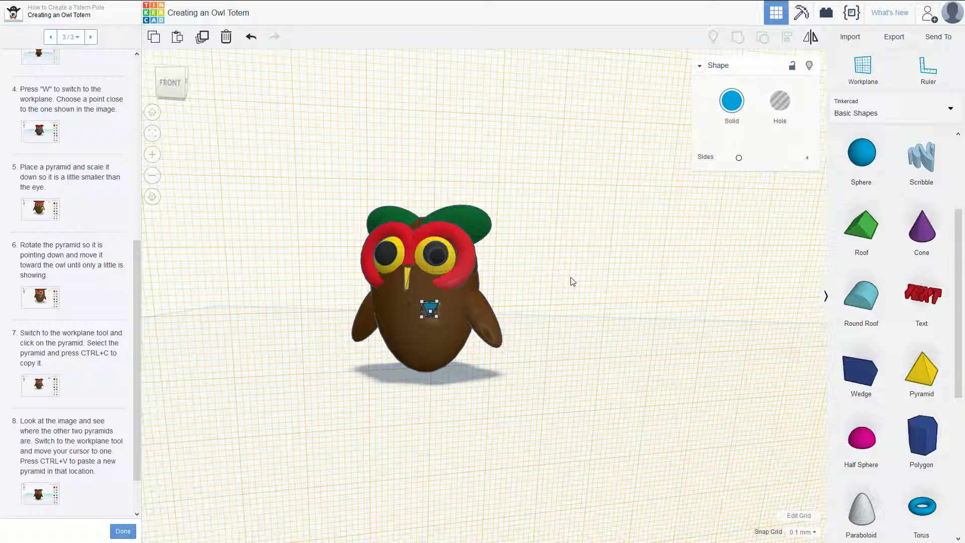
pyautogui.press('Left')
pyautogui.press('Left')
pyautogui.moveTo(558, 271); pyautogui.dragTo(447, 333, button='right')
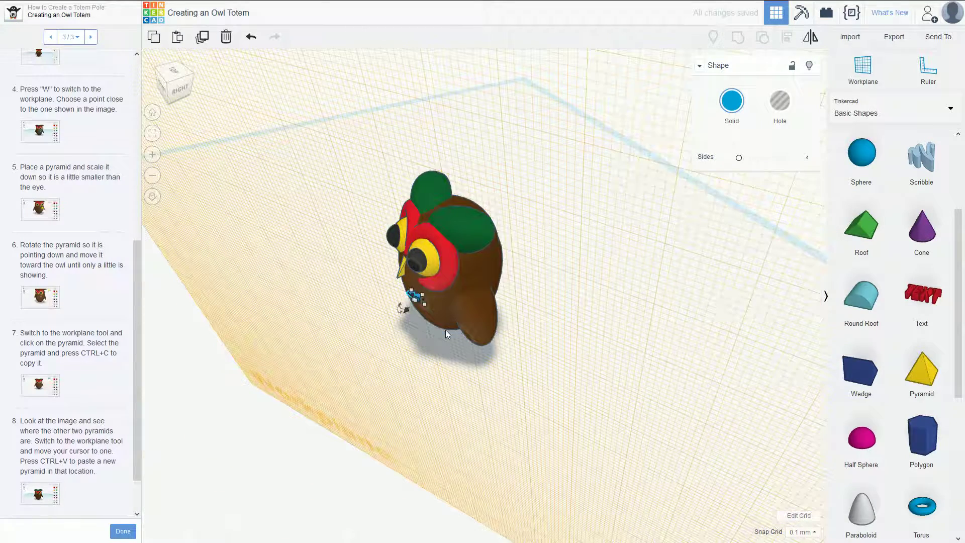
pyautogui.moveTo(444, 328); pyautogui.dragTo(564, 238, button='right')
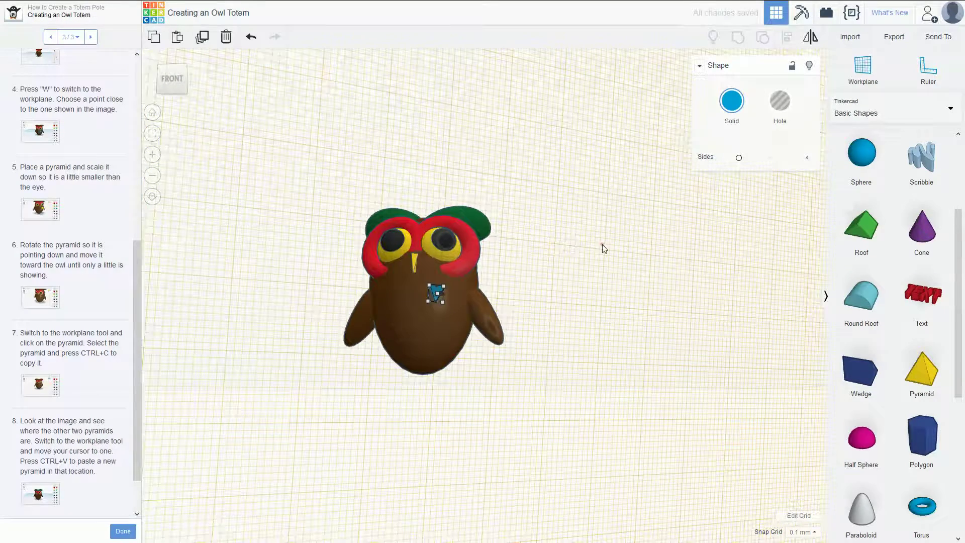
pyautogui.moveTo(576, 262); pyautogui.dragTo(587, 307)
pyautogui.moveTo(576, 262); pyautogui.dragTo(586, 308, button='right')
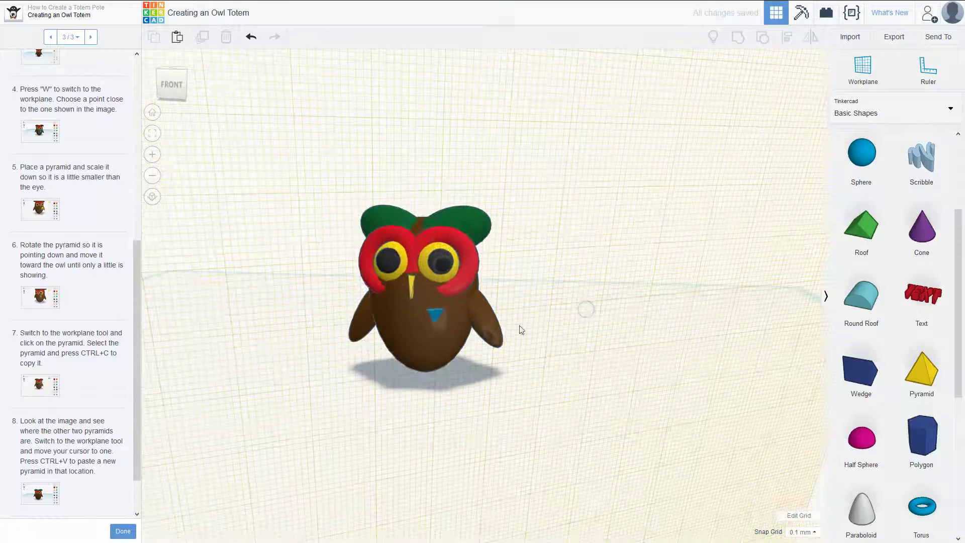
# Duplicate the blue pyramid and nudge the copy horizontally across the chest to beneath the other eye
pyautogui.click(431, 317)
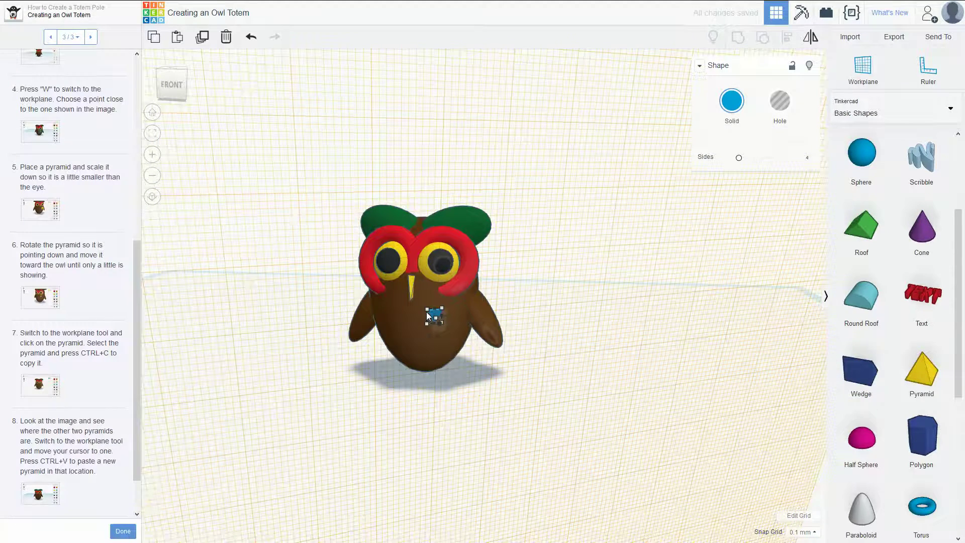
pyautogui.click(810, 37)
pyautogui.press('Left')
pyautogui.press('Left')
pyautogui.press('Left')
pyautogui.press('Left')
pyautogui.press('Left')
pyautogui.press('Left')
pyautogui.press('Left')
pyautogui.press('Left')
pyautogui.press('Left')
pyautogui.press('Left')
pyautogui.press('Left')
pyautogui.press('Left')
pyautogui.press('Left')
pyautogui.press('Left')
pyautogui.press('Left')
pyautogui.press('Left')
pyautogui.press('Left')
pyautogui.press('Left')
pyautogui.press('Left')
pyautogui.press('Left')
pyautogui.press('Left')
pyautogui.press('Left')
pyautogui.press('Left')
pyautogui.press('Left')
pyautogui.press('Left')
pyautogui.press('Left')
pyautogui.press('Left')
pyautogui.press('Left')
pyautogui.press('Left')
pyautogui.press('Left')
pyautogui.press('Left')
pyautogui.press('Left')
pyautogui.press('Left')
pyautogui.press('Left')
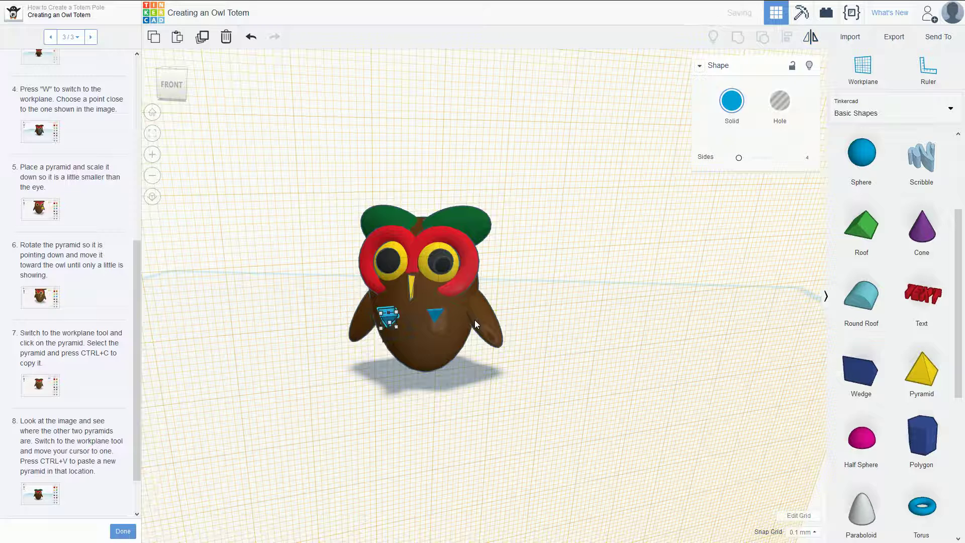
# Undo the copied pyramid's move and nudge it again across the chest until it sits beneath the other eye
pyautogui.hotkey('ctrl', 'z')
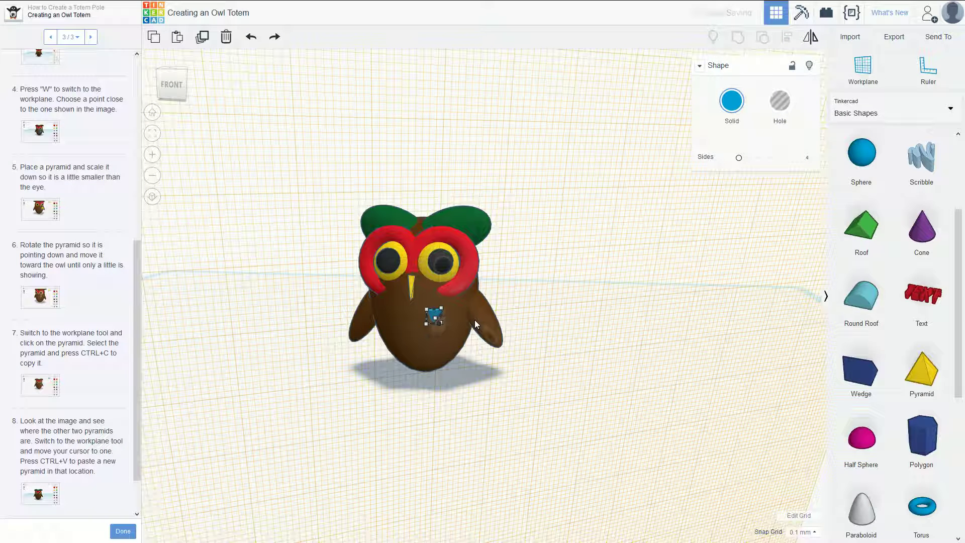
pyautogui.press('Left')
pyautogui.press('Left')
pyautogui.press('Left')
pyautogui.press('Left')
pyautogui.press('Left')
pyautogui.press('Left')
pyautogui.press('Left')
pyautogui.press('Left')
pyautogui.press('Left')
pyautogui.press('Left')
pyautogui.press('Left')
pyautogui.press('Left')
pyautogui.press('Left')
pyautogui.press('Left')
pyautogui.press('Left')
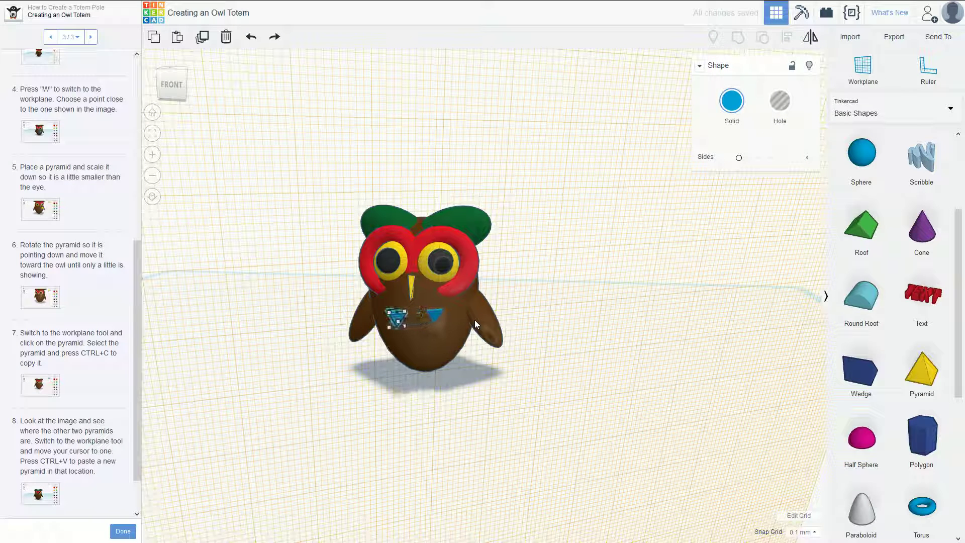
pyautogui.hotkey('ctrl', 'y')
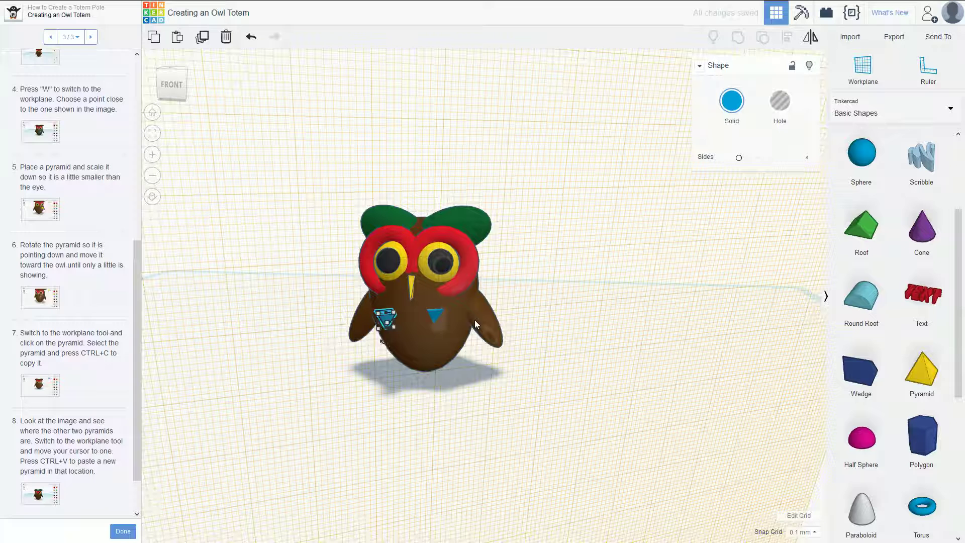
# Try mirroring the copied blue pyramid and undo the flip
pyautogui.click(811, 37)
pyautogui.click(366, 328)
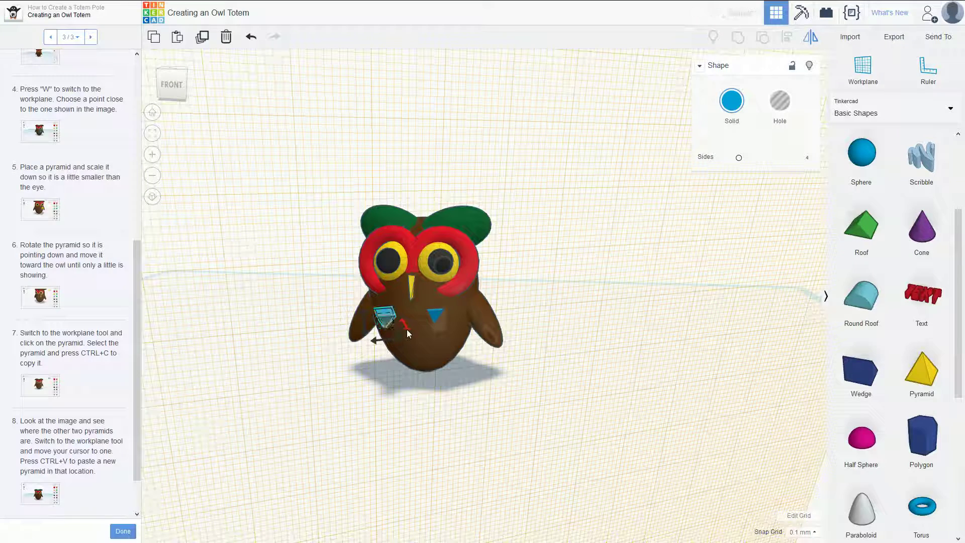
pyautogui.hotkey('ctrl', 'z')
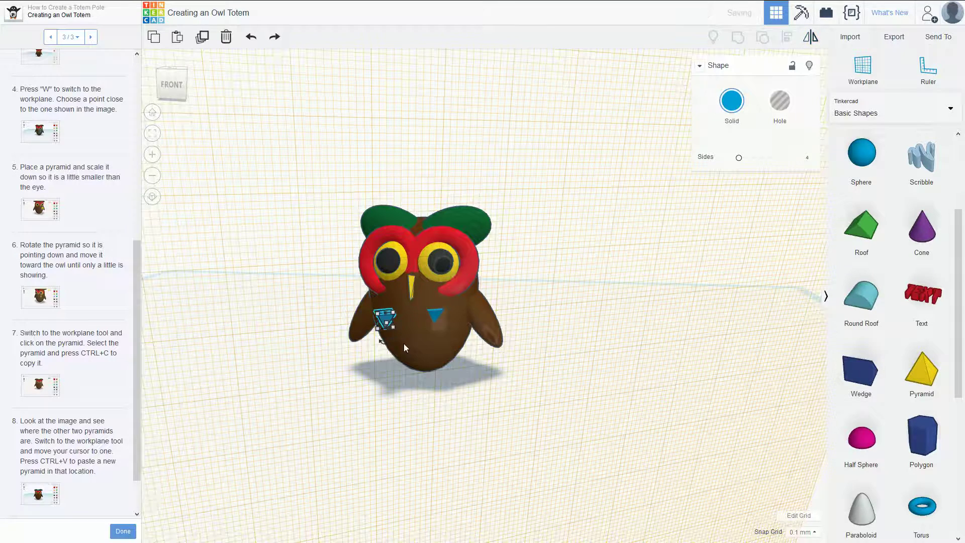
# Reset the workplane to the default base grid
pyautogui.moveTo(403, 343); pyautogui.dragTo(471, 318, button='right')
pyautogui.click(334, 363)
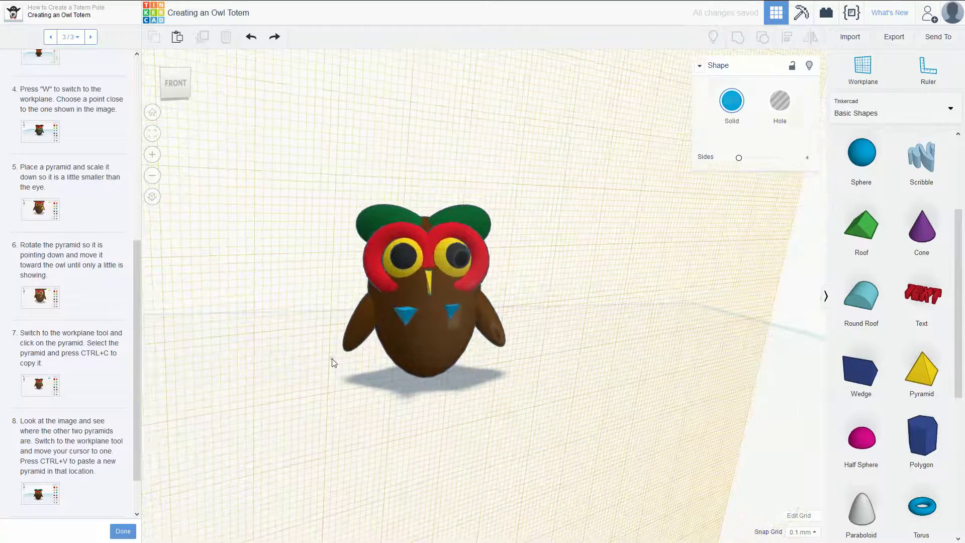
pyautogui.click(856, 65)
pyautogui.click(798, 257)
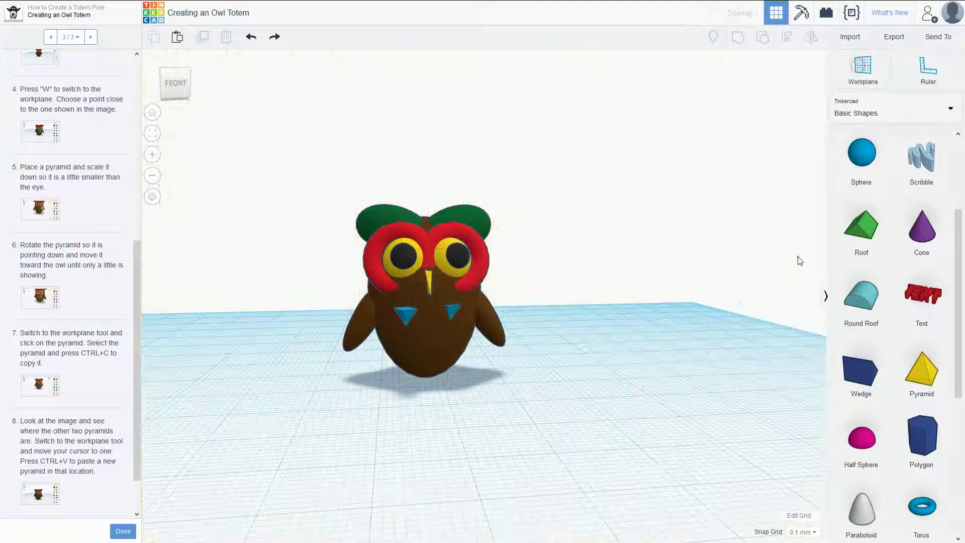
# Turn the copied blue pyramid beneath the eye to follow the chest's curve and push it back into the body
pyautogui.click(399, 318)
pyautogui.click(403, 314)
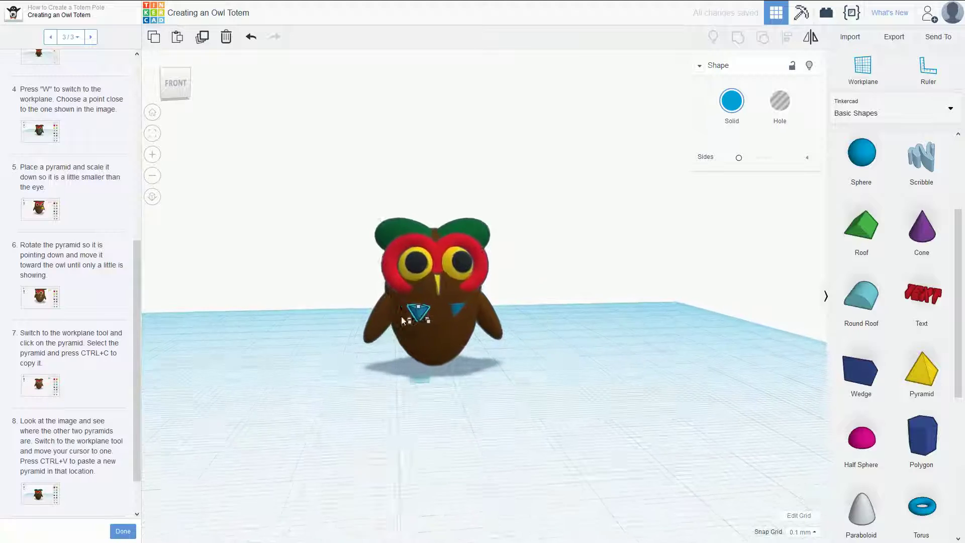
pyautogui.scroll(3, 402, 315)
pyautogui.moveTo(358, 330); pyautogui.dragTo(346, 395, button='right')
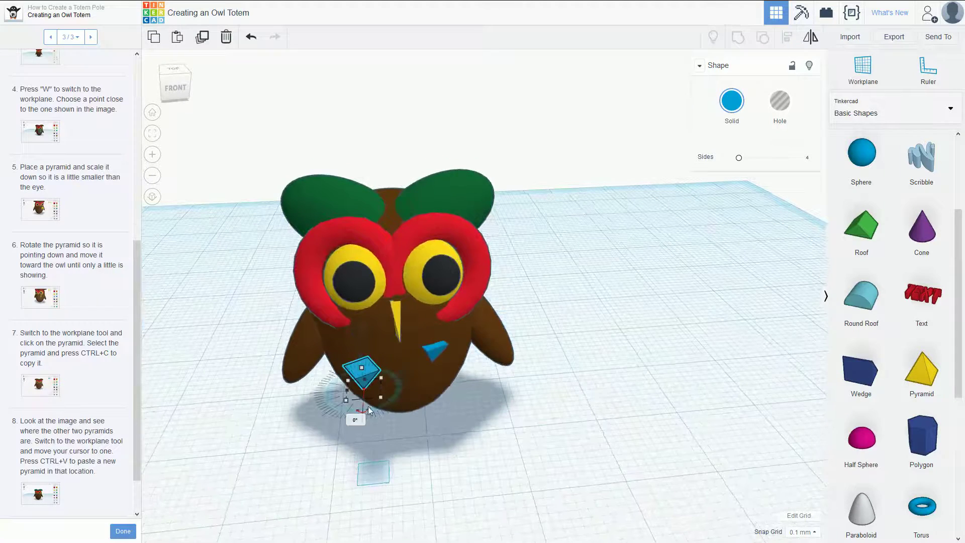
pyautogui.moveTo(367, 408); pyautogui.dragTo(321, 428)
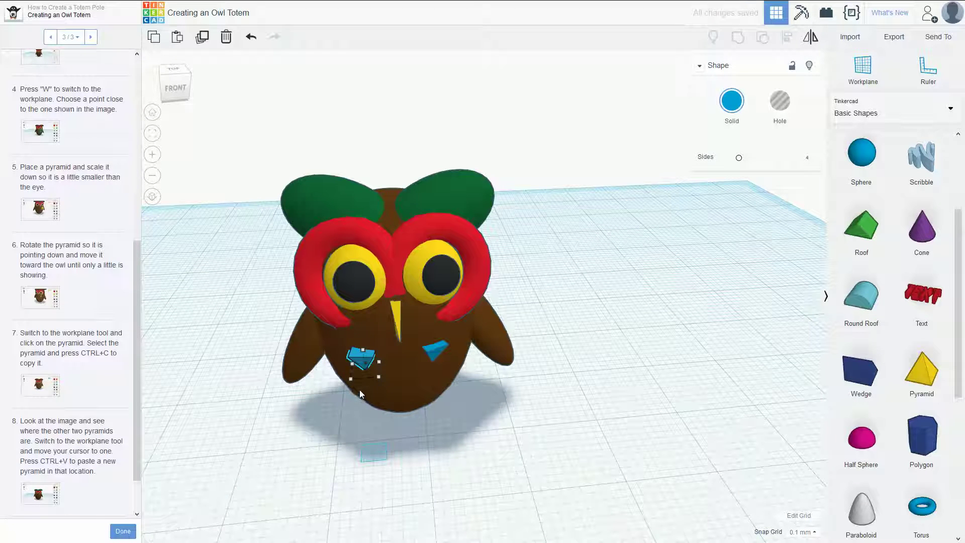
pyautogui.moveTo(360, 391); pyautogui.dragTo(339, 404)
# Examine the reference image of tutorial step 8 for the placement of the other pyramids
pyautogui.click(351, 473)
pyautogui.click(40, 495)
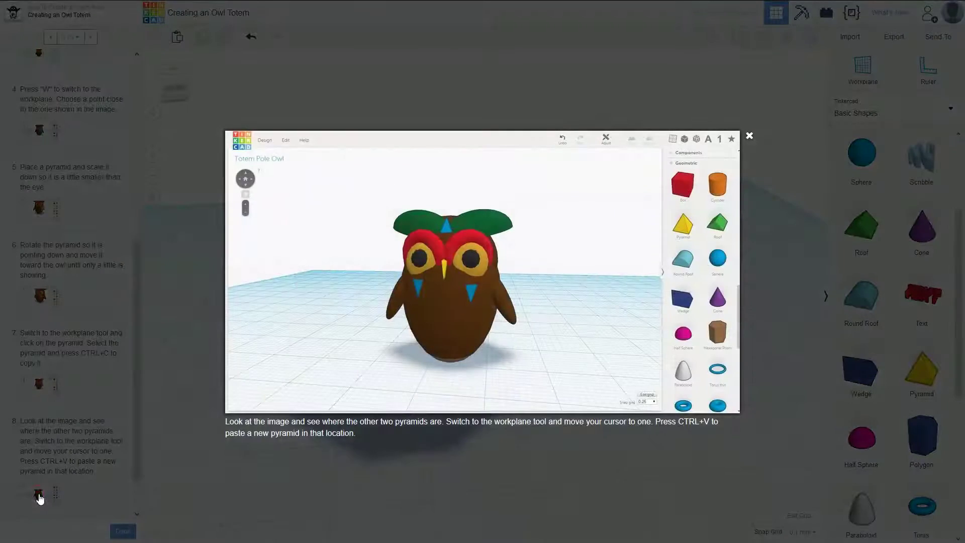
pyautogui.click(39, 497)
pyautogui.moveTo(214, 384); pyautogui.dragTo(233, 334, button='right')
pyautogui.click(355, 312)
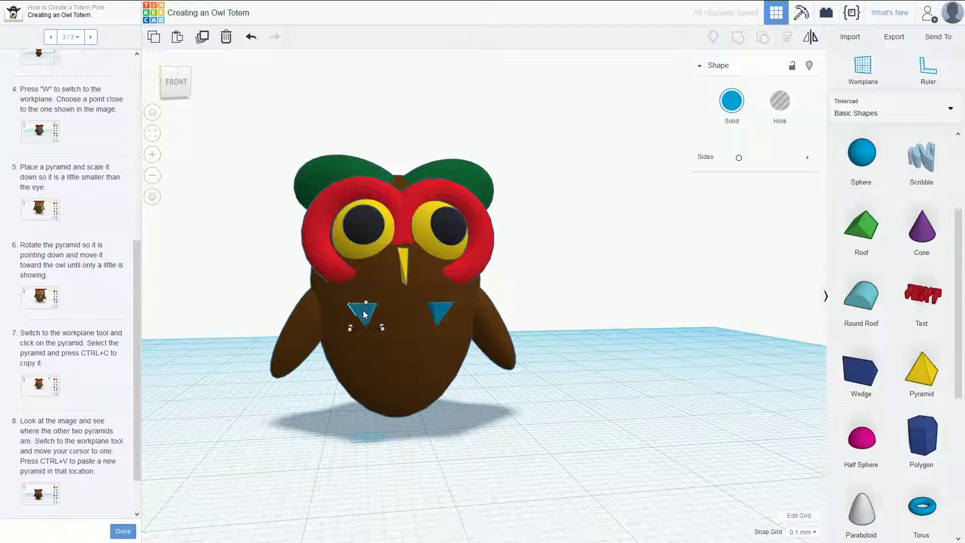
pyautogui.press('w')
pyautogui.click(349, 342)
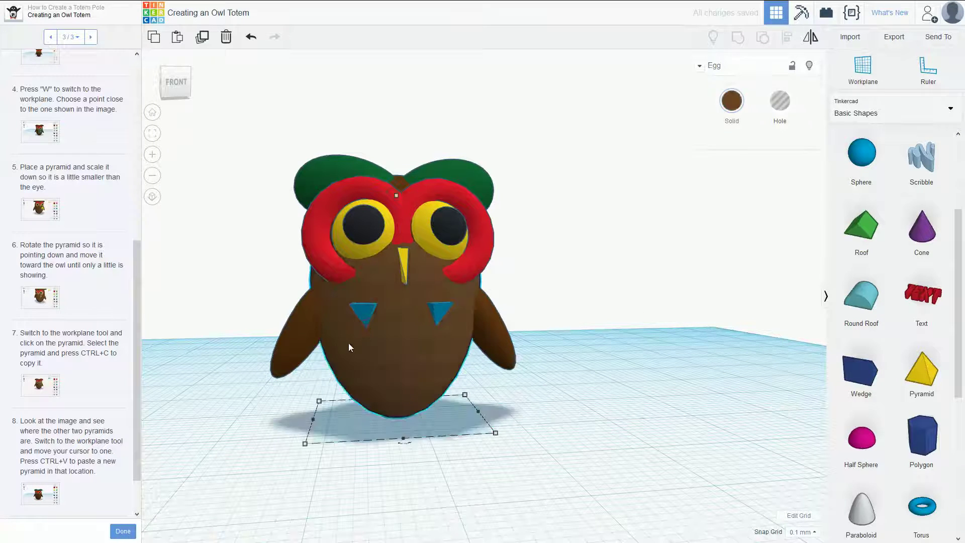
pyautogui.hotkey('ctrl', 'z')
pyautogui.click(317, 402)
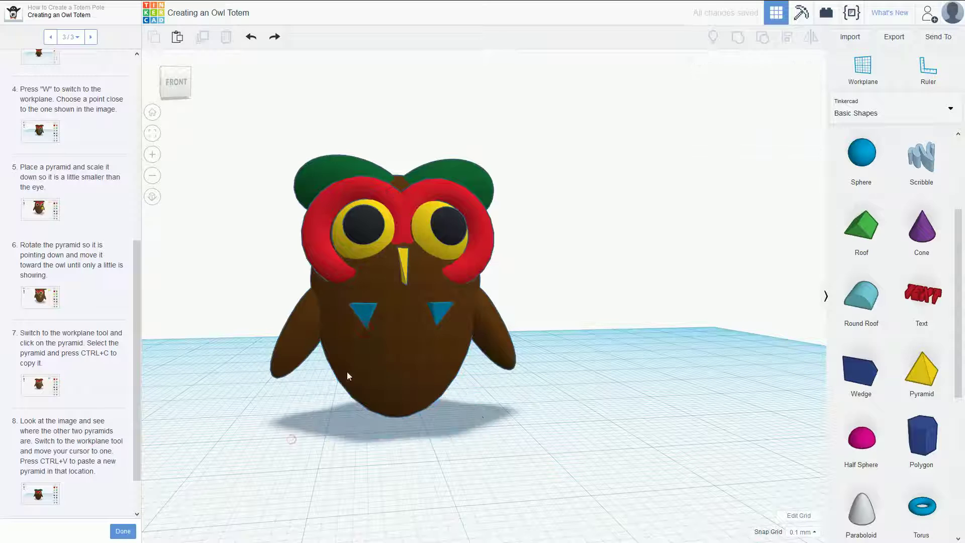
# Duplicate the blue pyramid beneath the eye and nudge the copy sideways to the owl's centreline
pyautogui.click(366, 308)
pyautogui.press('Right')
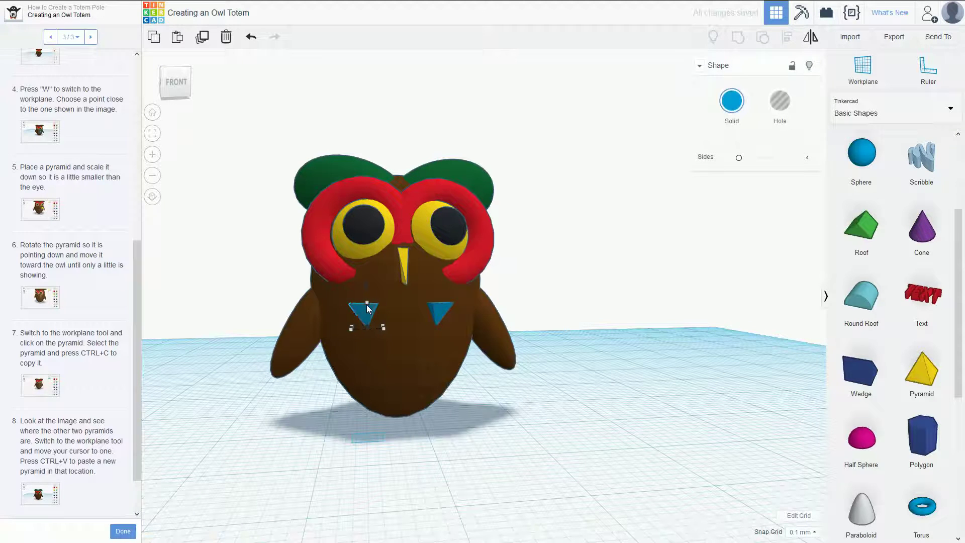
pyautogui.press('Right')
pyautogui.press('Right')
pyautogui.press('Right')
pyautogui.press('Right')
pyautogui.press('Right')
pyautogui.press('Right')
pyautogui.press('Right')
pyautogui.press('Right')
pyautogui.press('Right')
pyautogui.press('Right')
pyautogui.press('Right')
pyautogui.press('Right')
pyautogui.press('Right')
pyautogui.press('Right')
pyautogui.press('Right')
pyautogui.press('Right')
pyautogui.press('Right')
pyautogui.press('Right')
pyautogui.press('Right')
pyautogui.press('Right')
pyautogui.press('Up')
pyautogui.press('Up')
pyautogui.press('Up')
pyautogui.press('Up')
pyautogui.press('Up')
pyautogui.press('Up')
pyautogui.press('Up')
pyautogui.press('Up')
pyautogui.press('Down')
pyautogui.press('Down')
pyautogui.press('Down')
pyautogui.press('Down')
pyautogui.press('Down')
pyautogui.press('Down')
pyautogui.press('Down')
pyautogui.press('Down')
# Raise the third blue pyramid past the beak to the top of the forehead between the green ears
pyautogui.hotkey('ctrl', 'Up')
pyautogui.hotkey('ctrl', 'Up')
pyautogui.hotkey('ctrl', 'Up')
pyautogui.hotkey('ctrl', 'Up')
pyautogui.hotkey('ctrl', 'Up')
pyautogui.hotkey('ctrl', 'Up')
pyautogui.hotkey('ctrl', 'Up')
pyautogui.hotkey('ctrl', 'Up')
pyautogui.hotkey('ctrl', 'Up')
pyautogui.hotkey('ctrl', 'Up')
pyautogui.hotkey('ctrl', 'Up')
pyautogui.hotkey('ctrl', 'Up')
pyautogui.hotkey('ctrl', 'Up')
pyautogui.hotkey('ctrl', 'Up')
pyautogui.hotkey('ctrl', 'Up')
pyautogui.hotkey('ctrl', 'Up')
pyautogui.hotkey('ctrl', 'Up')
pyautogui.hotkey('ctrl', 'Up')
pyautogui.hotkey('ctrl', 'Up')
pyautogui.hotkey('ctrl', 'Up')
pyautogui.hotkey('ctrl', 'Up')
pyautogui.hotkey('ctrl', 'Up')
pyautogui.hotkey('ctrl', 'Up')
pyautogui.hotkey('ctrl', 'Up')
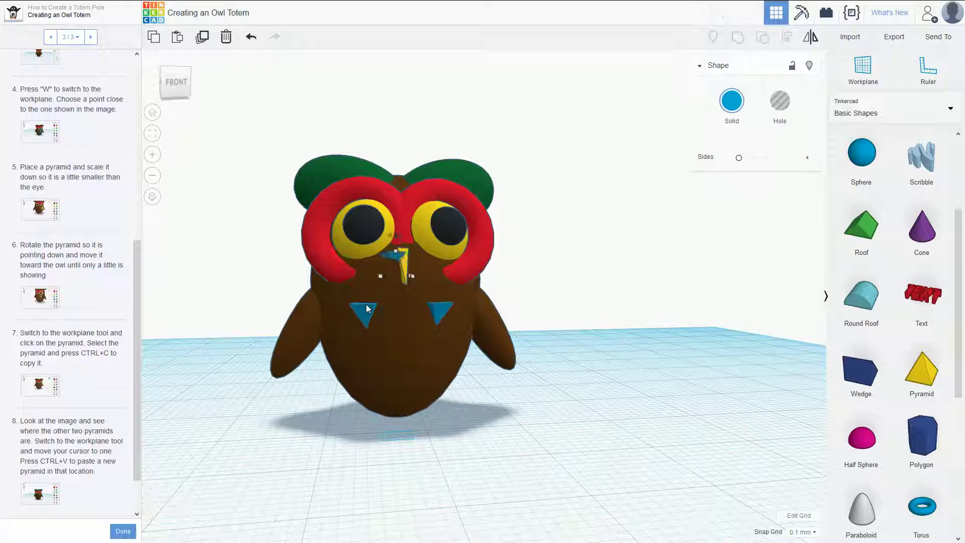
pyautogui.hotkey('ctrl', 'Up')
pyautogui.hotkey('ctrl', 'Up')
pyautogui.hotkey('ctrl', 'Up')
pyautogui.hotkey('ctrl', 'Up')
pyautogui.hotkey('ctrl', 'Up')
pyautogui.hotkey('ctrl', 'Up')
pyautogui.hotkey('ctrl', 'Up')
pyautogui.hotkey('ctrl', 'Up')
pyautogui.hotkey('ctrl', 'Up')
pyautogui.hotkey('ctrl', 'Up')
pyautogui.hotkey('ctrl', 'Up')
pyautogui.hotkey('ctrl', 'Up')
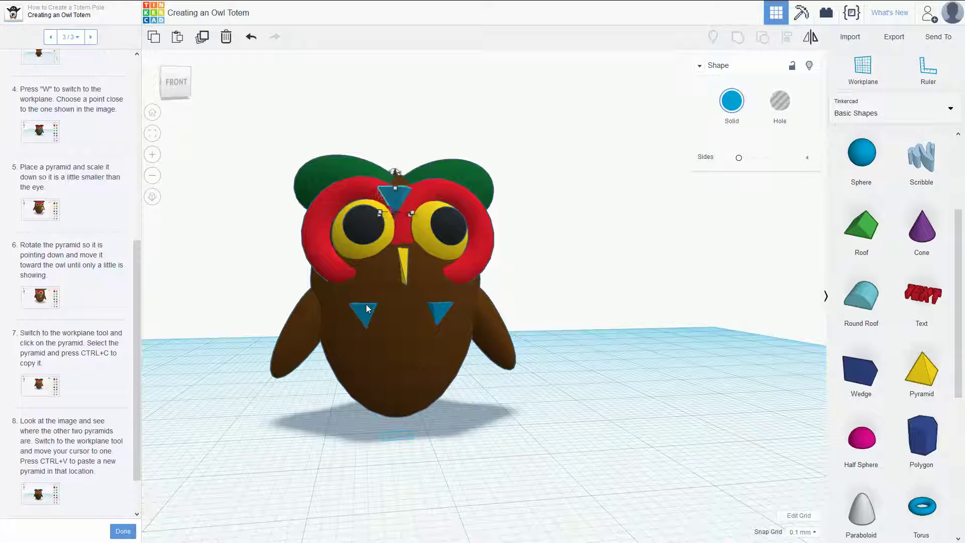
pyautogui.hotkey('ctrl', 'Up')
pyautogui.hotkey('ctrl', 'Up')
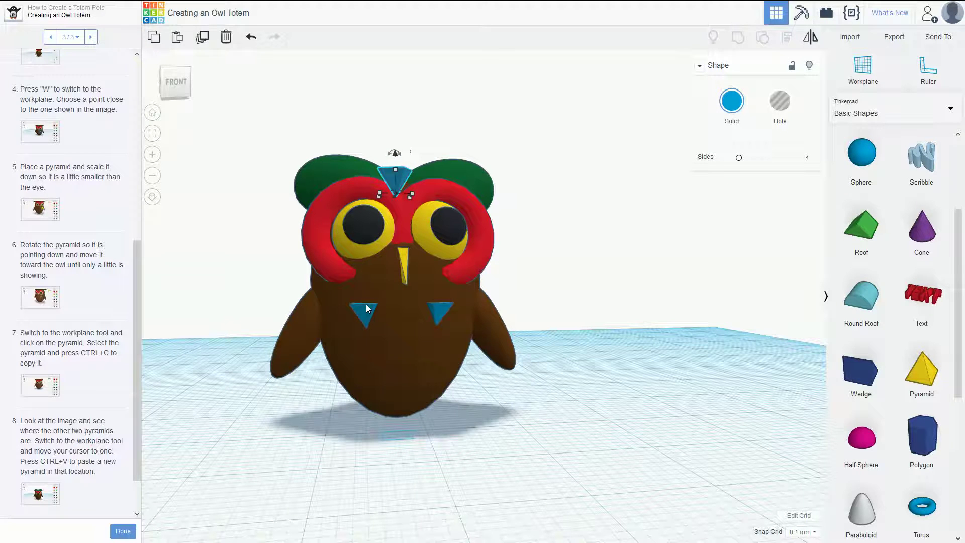
# Push the third pyramid back towards the head and raise it to sit between the ears above the red eye rings
pyautogui.moveTo(402, 231); pyautogui.dragTo(453, 198, button='right')
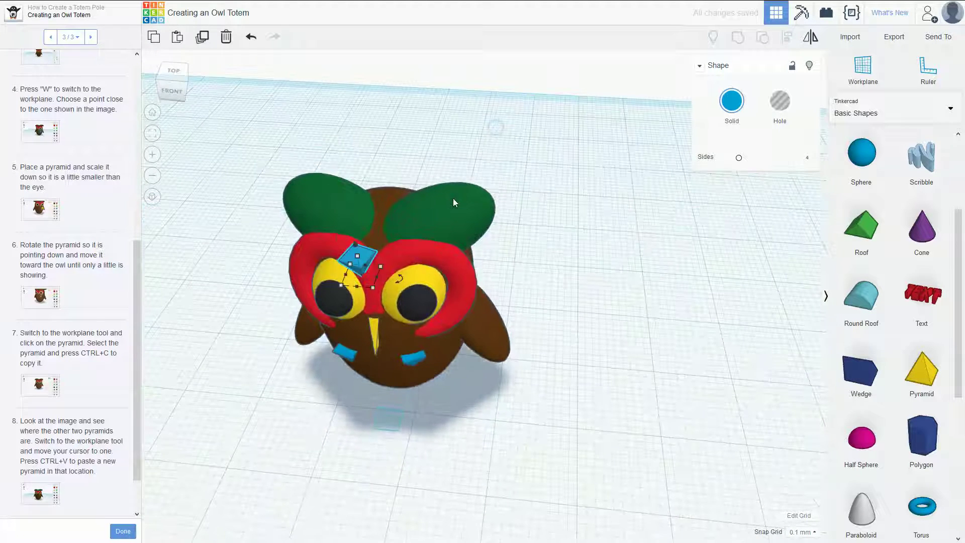
pyautogui.hotkey('ctrl', 'Up')
pyautogui.hotkey('ctrl', 'Up')
pyautogui.hotkey('ctrl', 'Up')
pyautogui.hotkey('ctrl', 'Up')
pyautogui.hotkey('ctrl', 'Up')
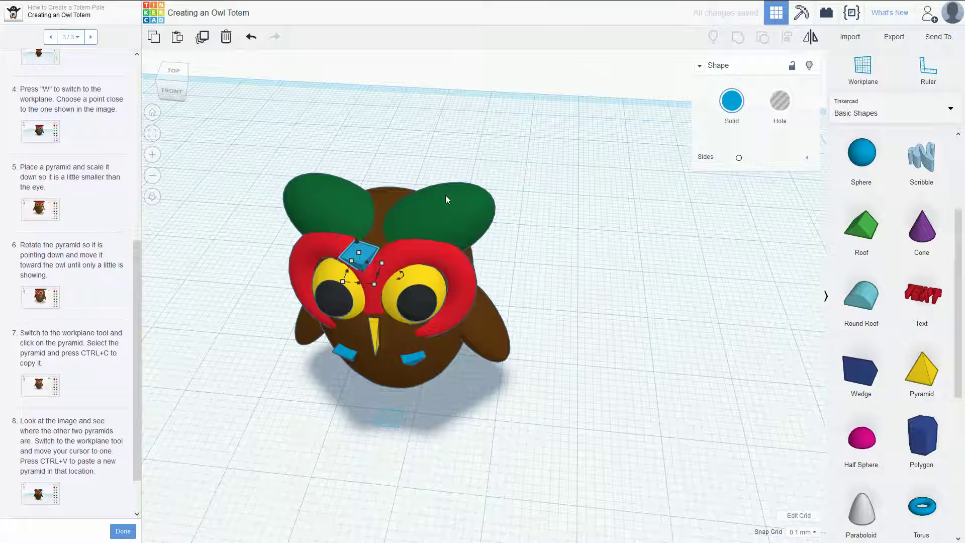
pyautogui.press('Up')
pyautogui.press('Up')
pyautogui.press('Up')
pyautogui.press('Up')
pyautogui.press('Up')
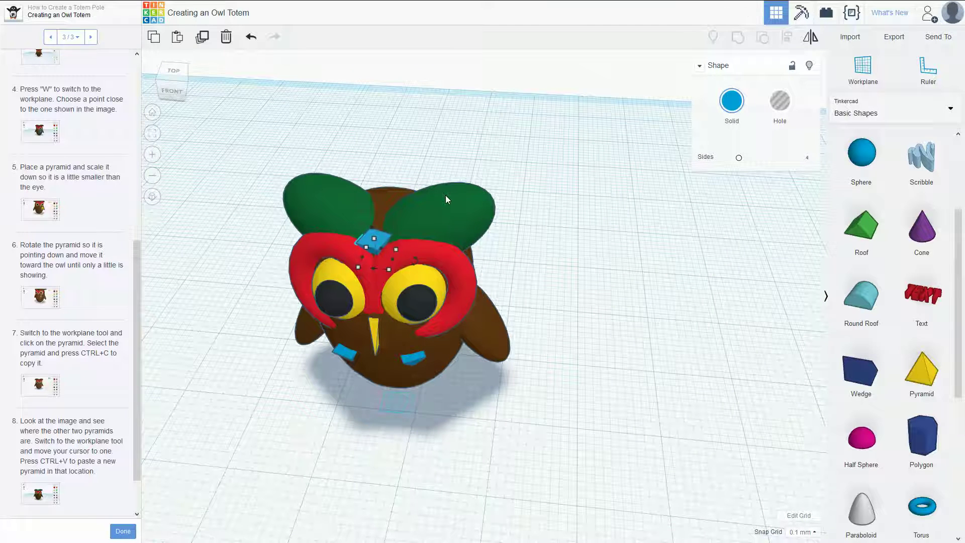
pyautogui.hotkey('ctrl', 'Up')
pyautogui.hotkey('ctrl', 'Up')
pyautogui.hotkey('ctrl', 'Up')
pyautogui.hotkey('ctrl', 'Up')
pyautogui.hotkey('ctrl', 'Up')
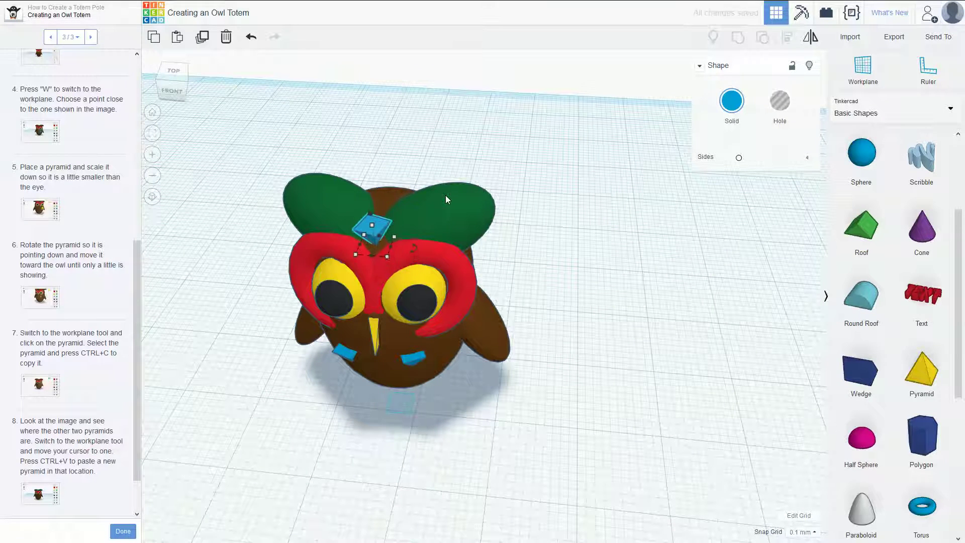
pyautogui.hotkey('ctrl', 'Up')
pyautogui.hotkey('ctrl', 'Up')
pyautogui.hotkey('ctrl', 'Up')
pyautogui.hotkey('ctrl', 'Up')
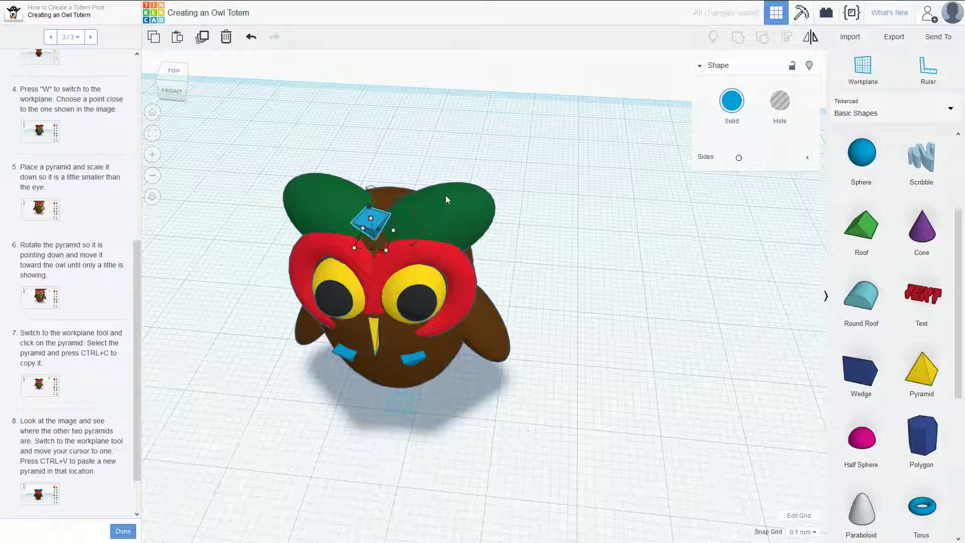
# Mirror the forehead pyramid vertically so that it points upwards
pyautogui.moveTo(442, 194); pyautogui.dragTo(508, 151, button='right')
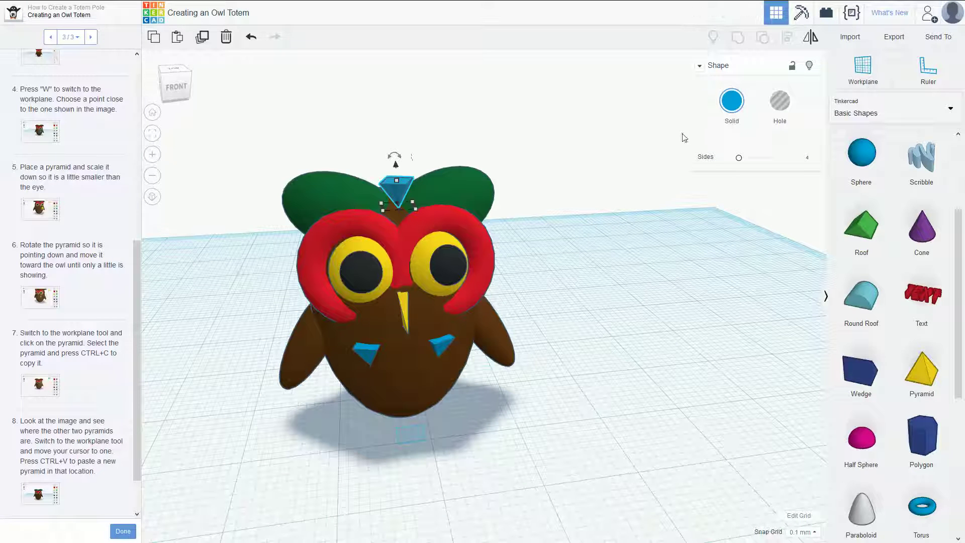
pyautogui.click(809, 37)
pyautogui.click(435, 188)
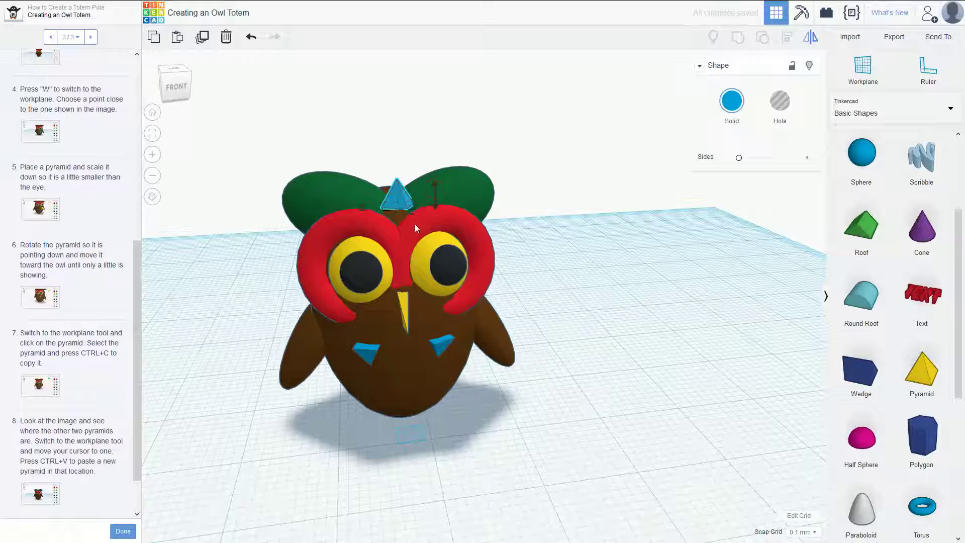
# Compare the forehead pyramid with the step 8 reference image and nudge it into the head between the ears
pyautogui.click(40, 494)
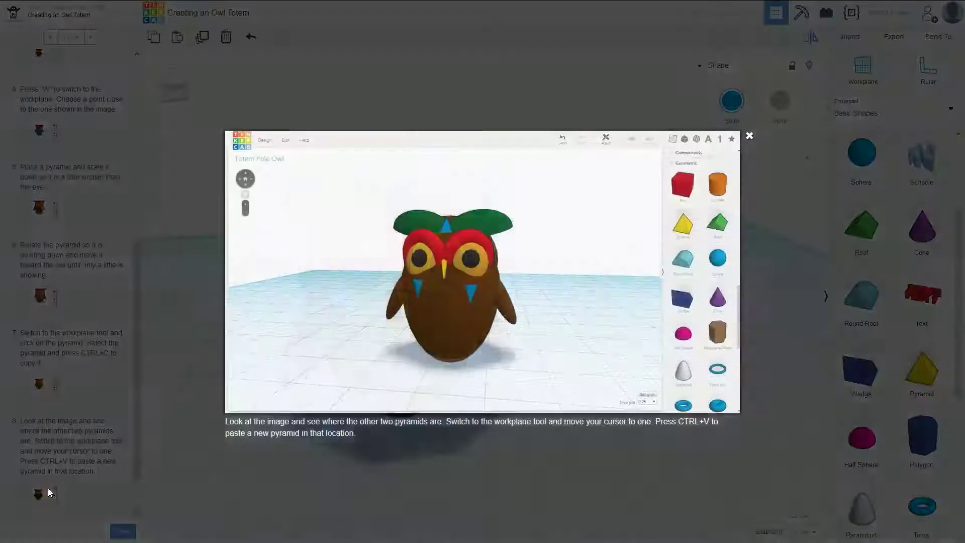
pyautogui.click(50, 489)
pyautogui.moveTo(401, 136); pyautogui.dragTo(378, 136, button='right')
pyautogui.press('Down')
pyautogui.press('Down')
pyautogui.press('Down')
pyautogui.press('Down')
pyautogui.press('Down')
pyautogui.press('Down')
pyautogui.press('Down')
pyautogui.press('Down')
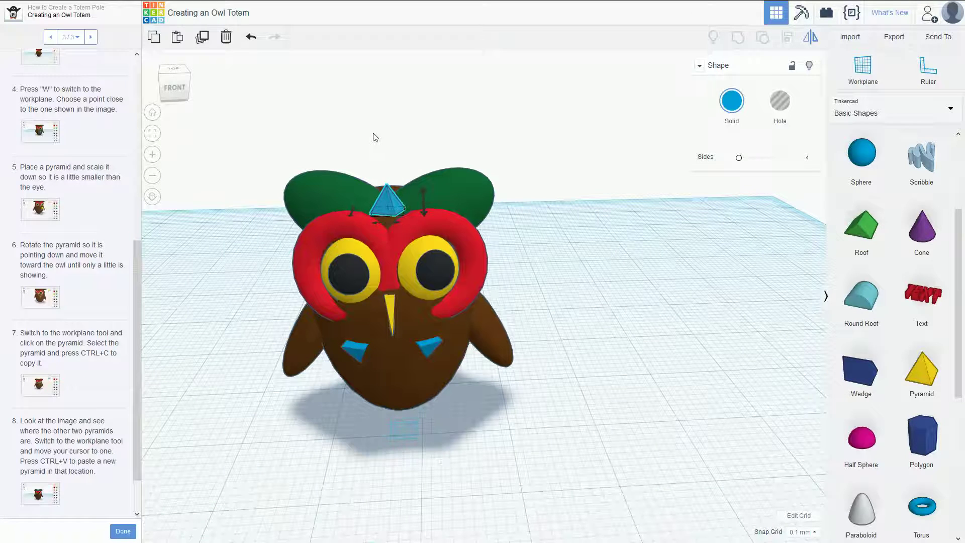
pyautogui.press('Down')
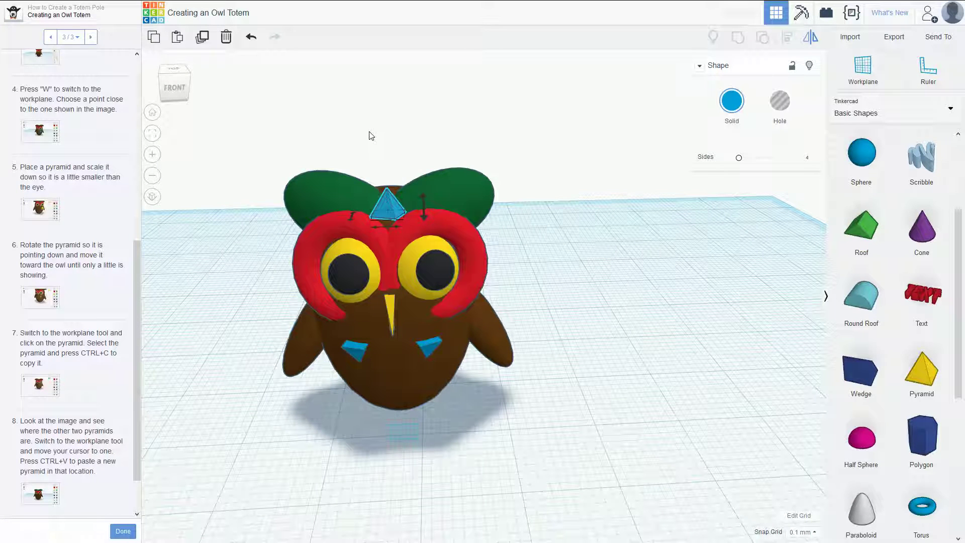
pyautogui.press('Down')
pyautogui.press('Down')
pyautogui.press('Down')
pyautogui.press('Down')
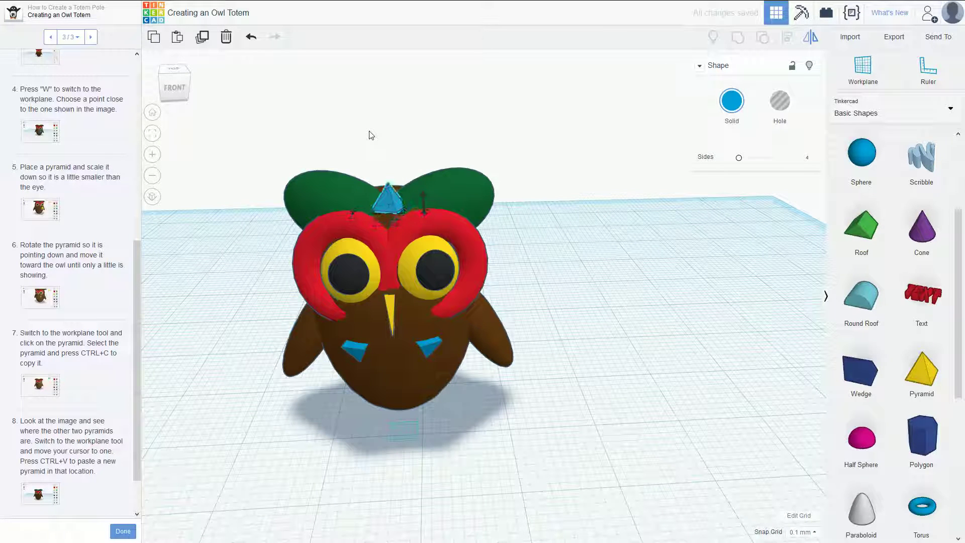
pyautogui.press('Down')
pyautogui.press('Down')
pyautogui.press('Down')
pyautogui.press('Down')
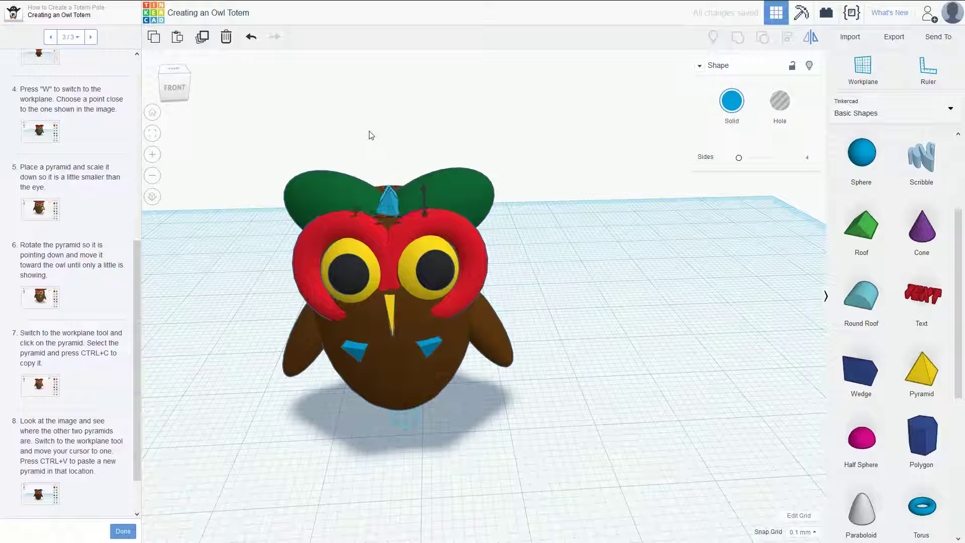
pyautogui.press('Down')
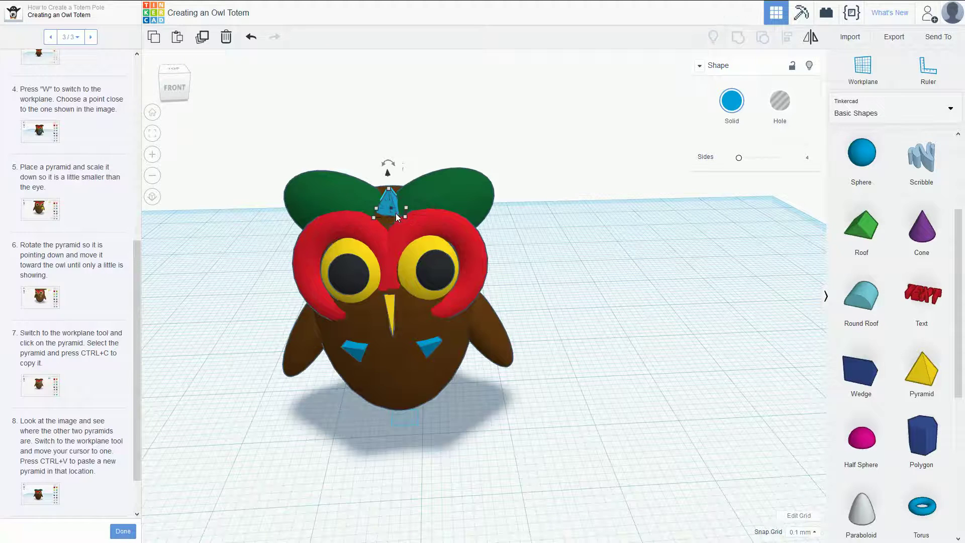
# Scale the forehead pyramid down slightly to fit between the ears and check it from the front
pyautogui.scroll(-2, 388, 216)
pyautogui.scroll(4, 398, 219)
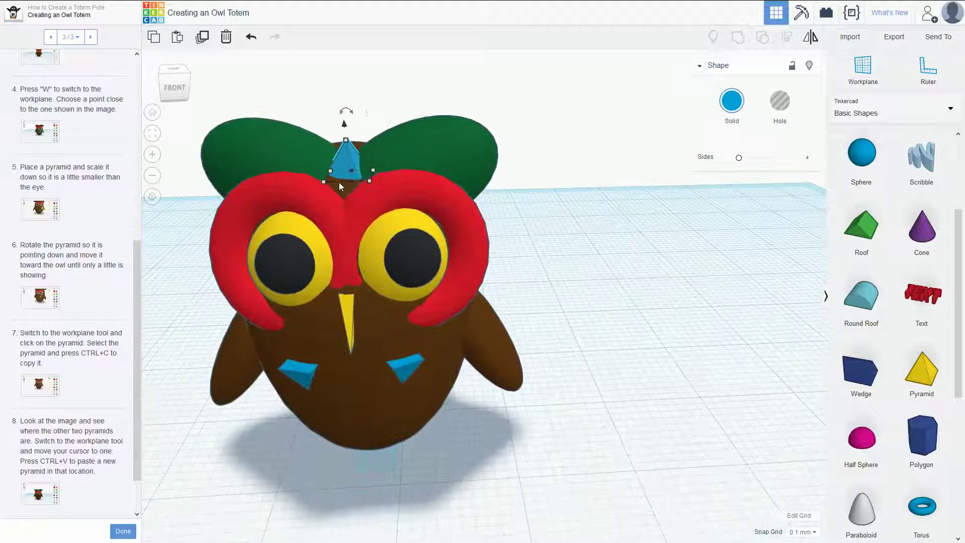
pyautogui.moveTo(348, 208); pyautogui.dragTo(375, 218)
pyautogui.moveTo(407, 95); pyautogui.dragTo(501, 222, button='right')
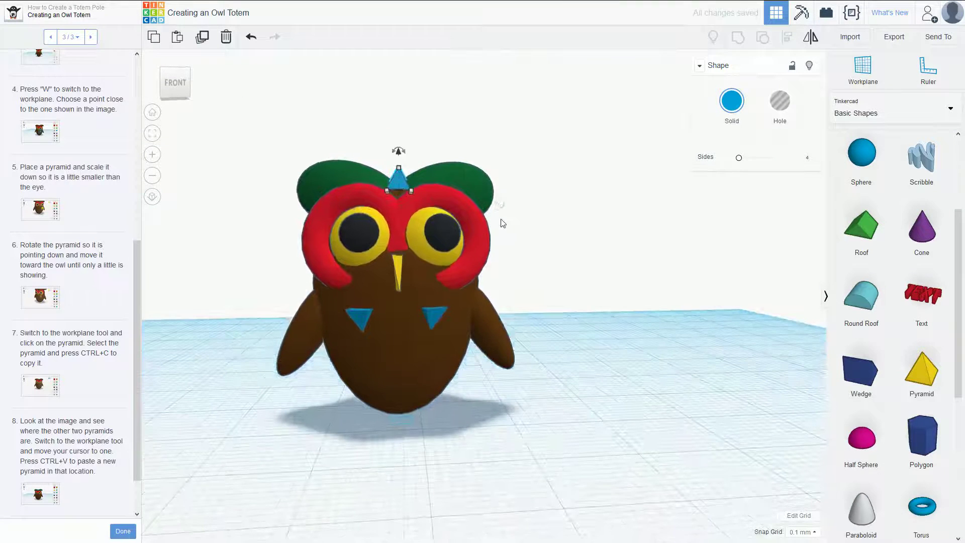